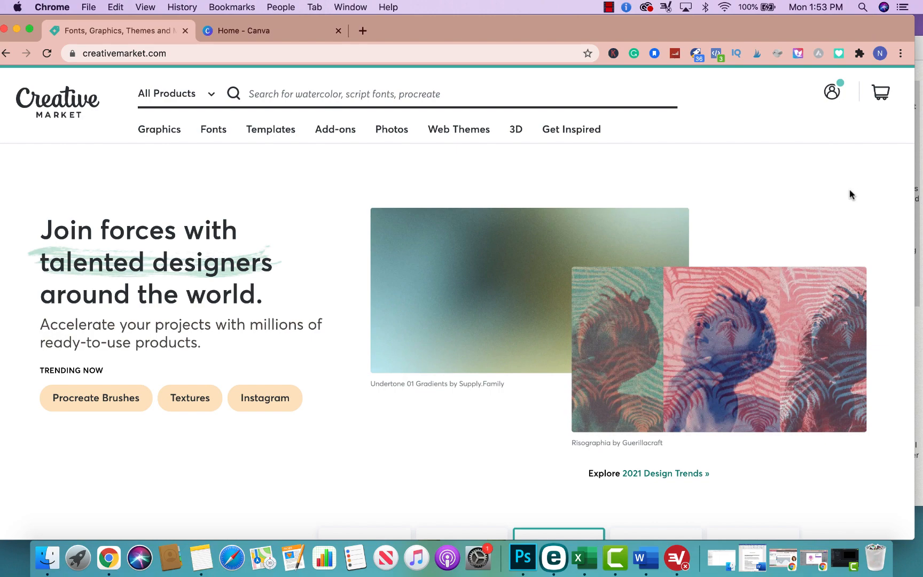
- Search Creative Market for "fonts" and look through the first page of results
{"action": "left_click", "coordinate": [500, 93]}
{"action": "type", "text": "fonts"}
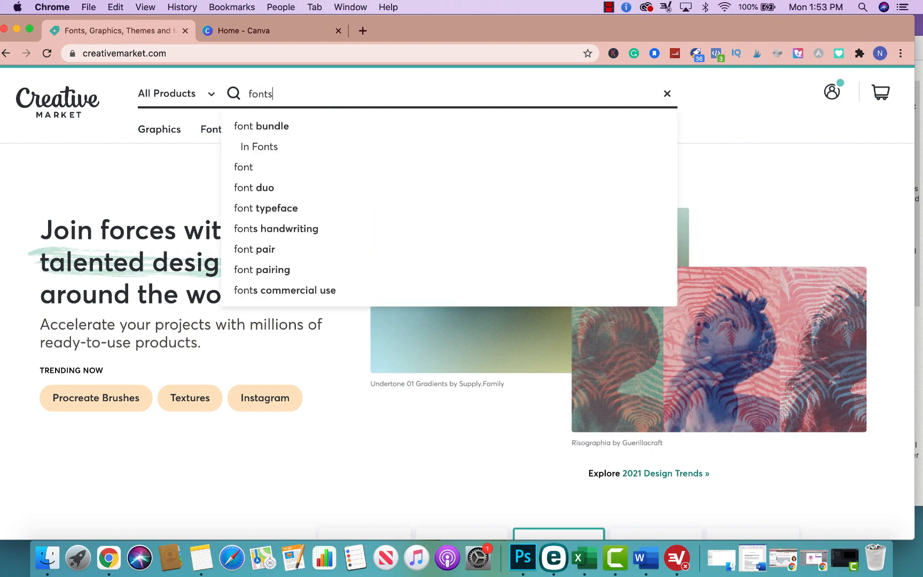
{"action": "key", "text": "Return"}
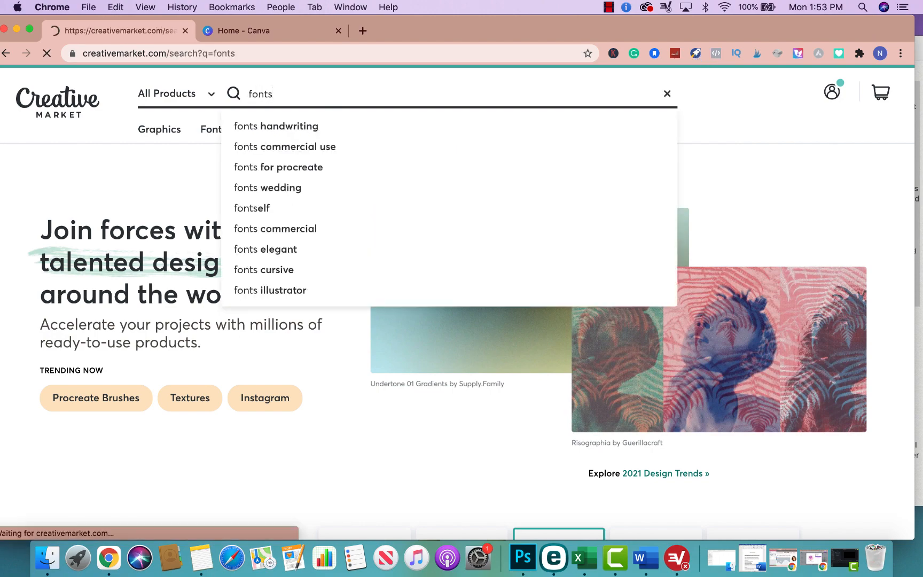
{"action": "scroll", "coordinate": [549, 362], "scroll_direction": "down", "scroll_amount": 20}
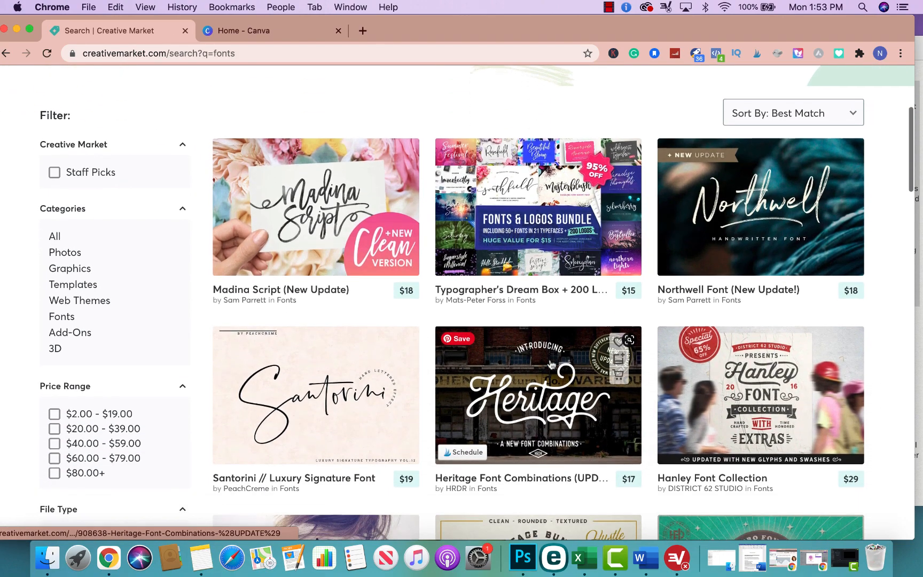
{"action": "scroll", "coordinate": [551, 363], "scroll_direction": "down", "scroll_amount": 15}
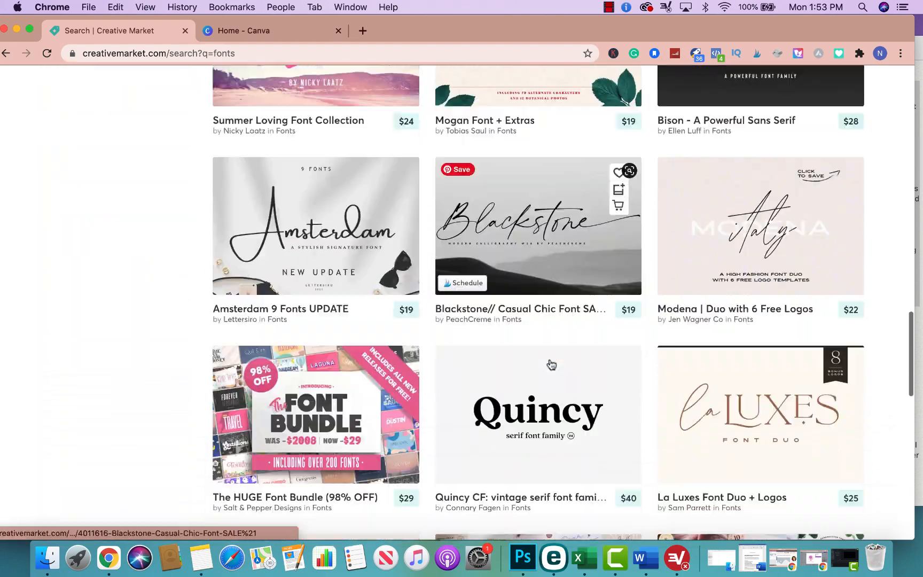
{"action": "scroll", "coordinate": [550, 365], "scroll_direction": "up", "scroll_amount": 5}
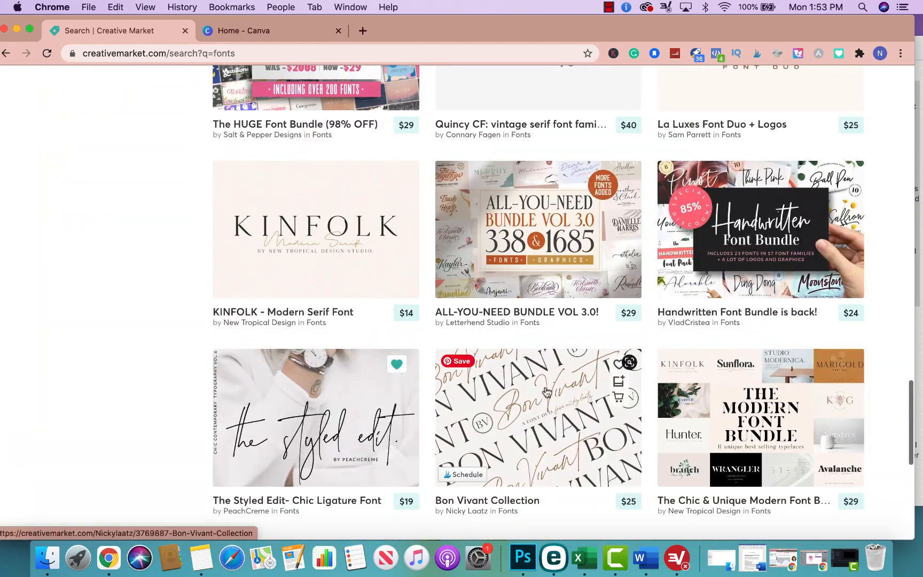
{"action": "scroll", "coordinate": [534, 384], "scroll_direction": "down", "scroll_amount": 3}
- Open the second page of the fonts results and browse its products
{"action": "left_click", "coordinate": [513, 326]}
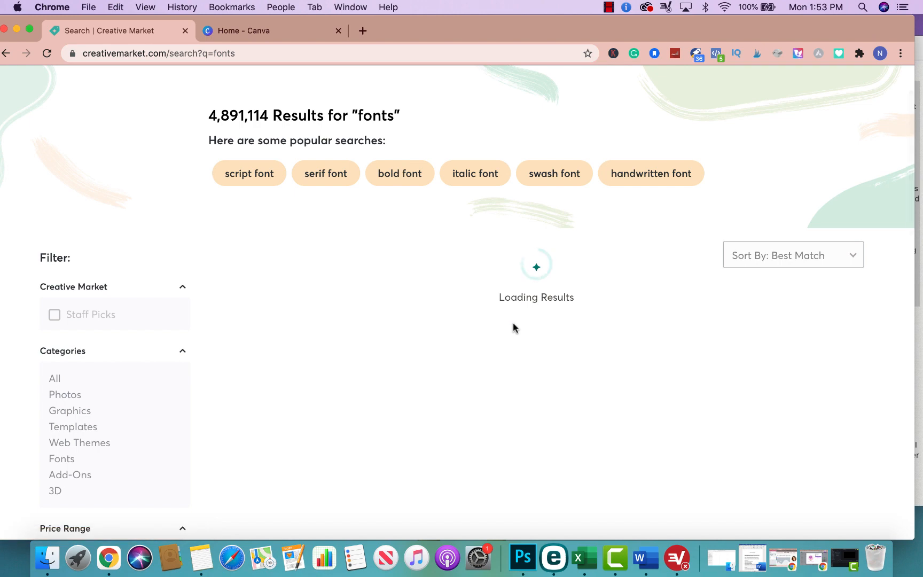
{"action": "scroll", "coordinate": [512, 390], "scroll_direction": "down", "scroll_amount": 5}
{"action": "scroll", "coordinate": [513, 394], "scroll_direction": "down", "scroll_amount": 2}
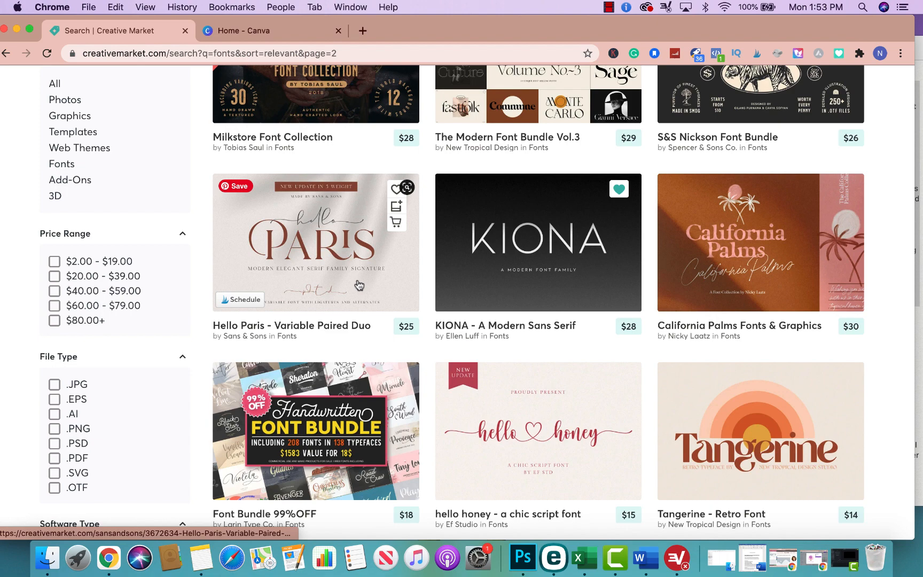
- Search Creative Market for "flowers" and look through the first page of results
{"action": "scroll", "coordinate": [358, 285], "scroll_direction": "up", "scroll_amount": 10}
{"action": "double_click", "coordinate": [288, 89]}
{"action": "type", "text": "flowers"}
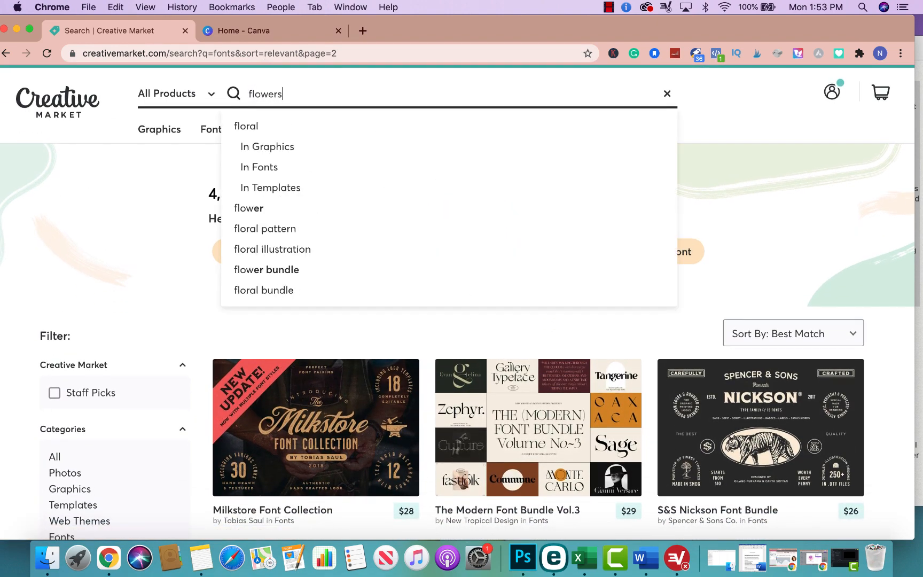
{"action": "key", "text": "Return"}
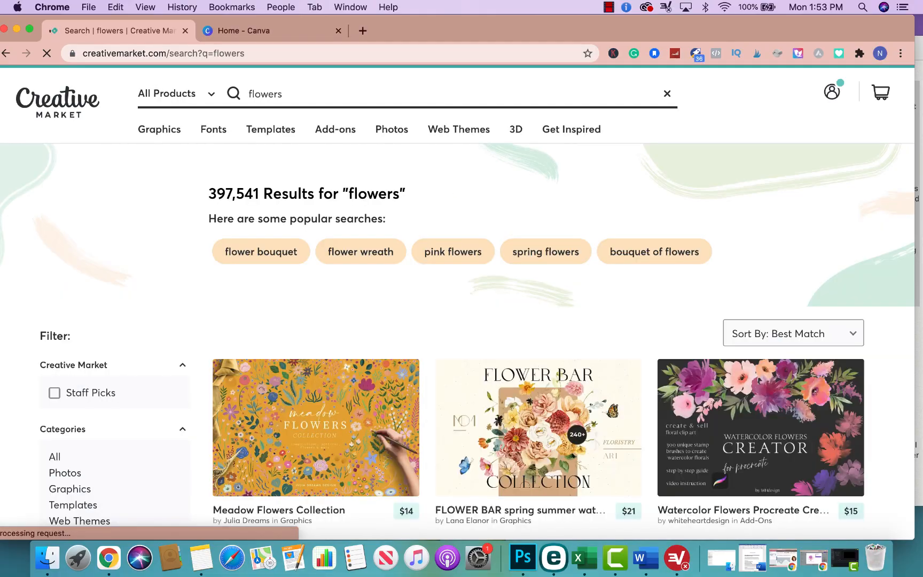
{"action": "scroll", "coordinate": [460, 398], "scroll_direction": "down", "scroll_amount": 2}
{"action": "scroll", "coordinate": [461, 397], "scroll_direction": "down", "scroll_amount": 15}
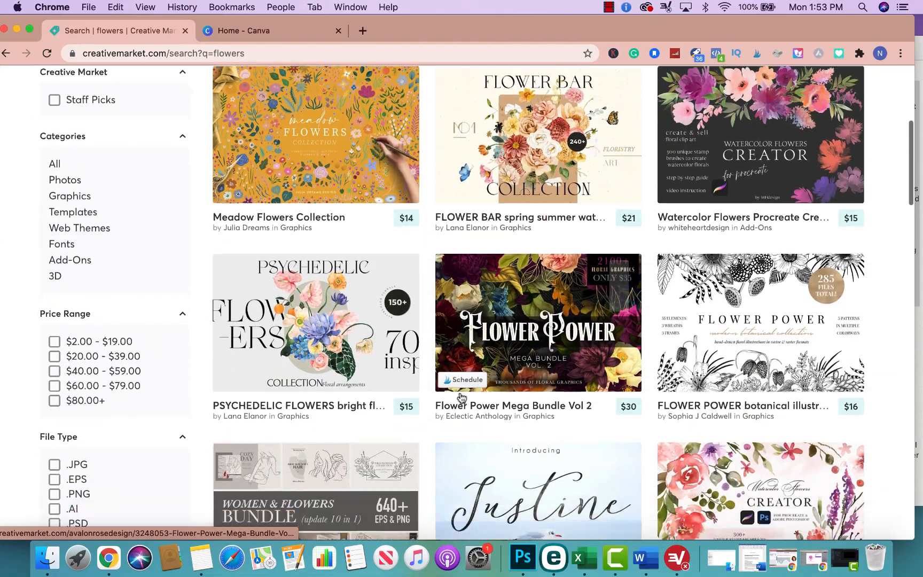
{"action": "scroll", "coordinate": [462, 398], "scroll_direction": "down", "scroll_amount": 20}
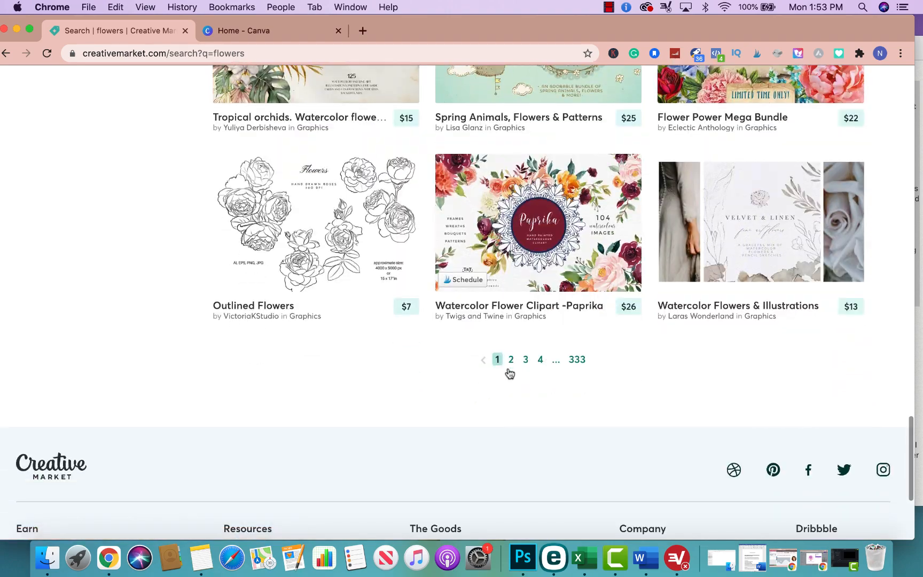
- Open the second page of the flowers results and browse it down to the last row
{"action": "left_click", "coordinate": [510, 360]}
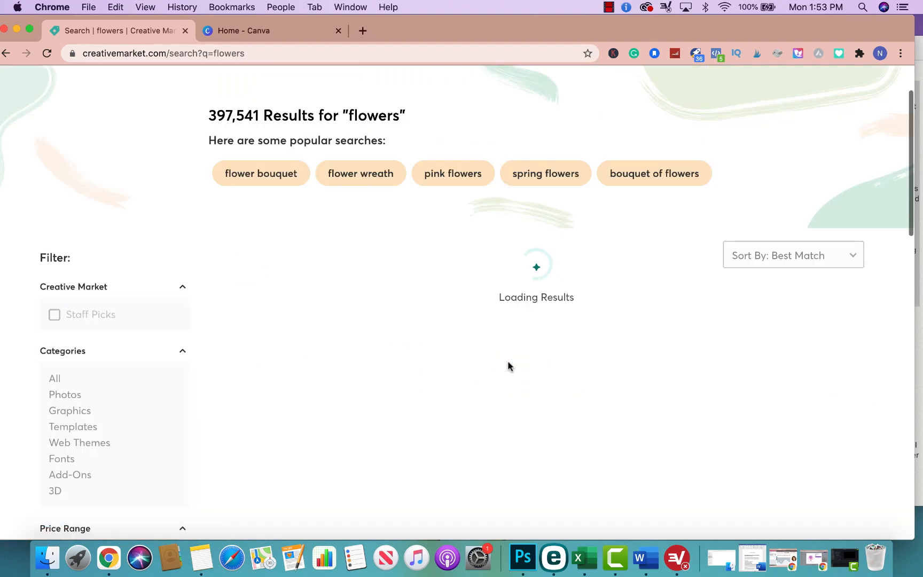
{"action": "scroll", "coordinate": [506, 441], "scroll_direction": "down", "scroll_amount": 13}
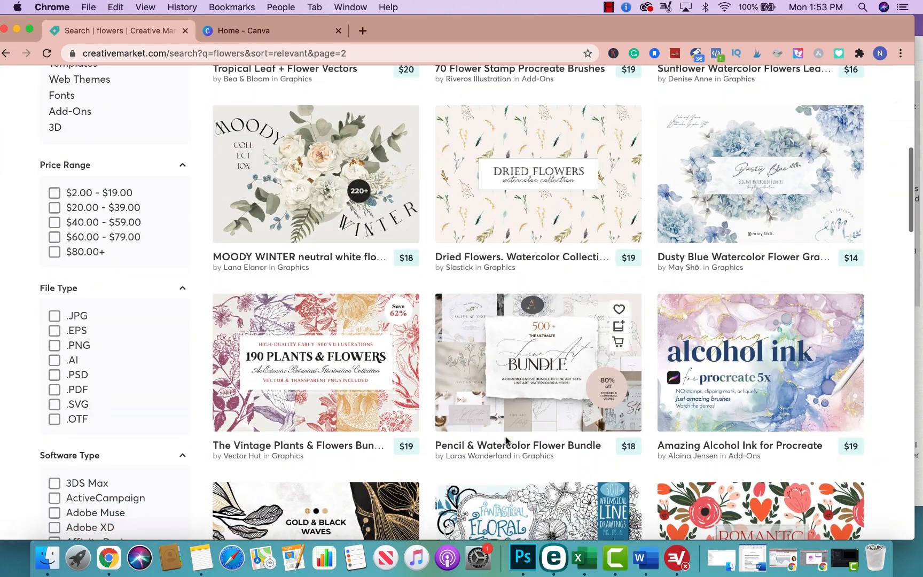
{"action": "scroll", "coordinate": [507, 441], "scroll_direction": "down", "scroll_amount": 13}
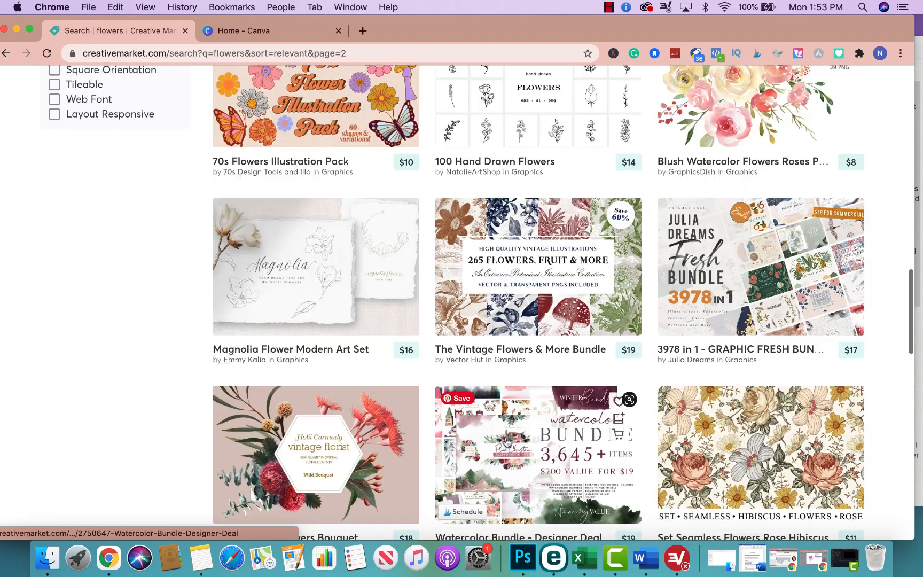
{"action": "scroll", "coordinate": [506, 441], "scroll_direction": "down", "scroll_amount": 5}
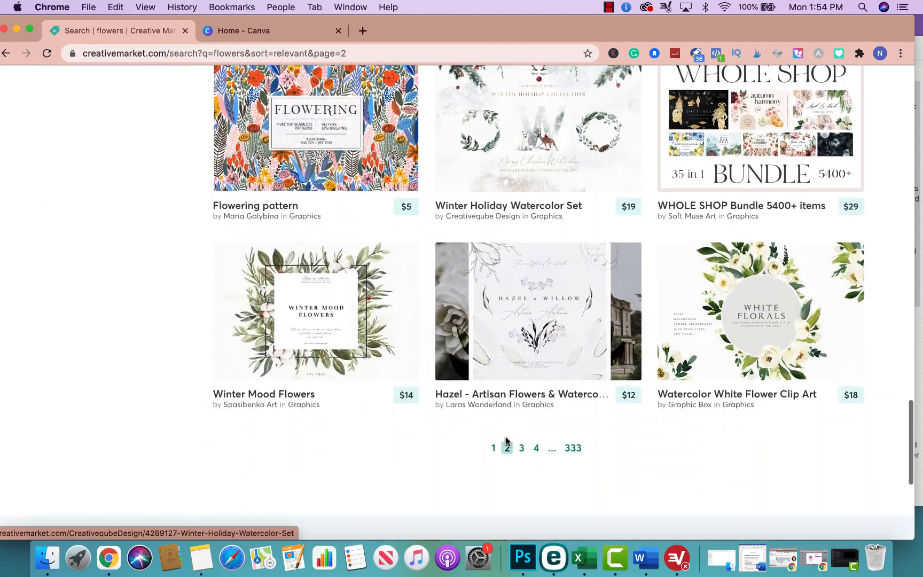
- Open the Watercolor White Flower Clip Art product, view its preview images one by one and read its description
{"action": "left_click", "coordinate": [755, 291]}
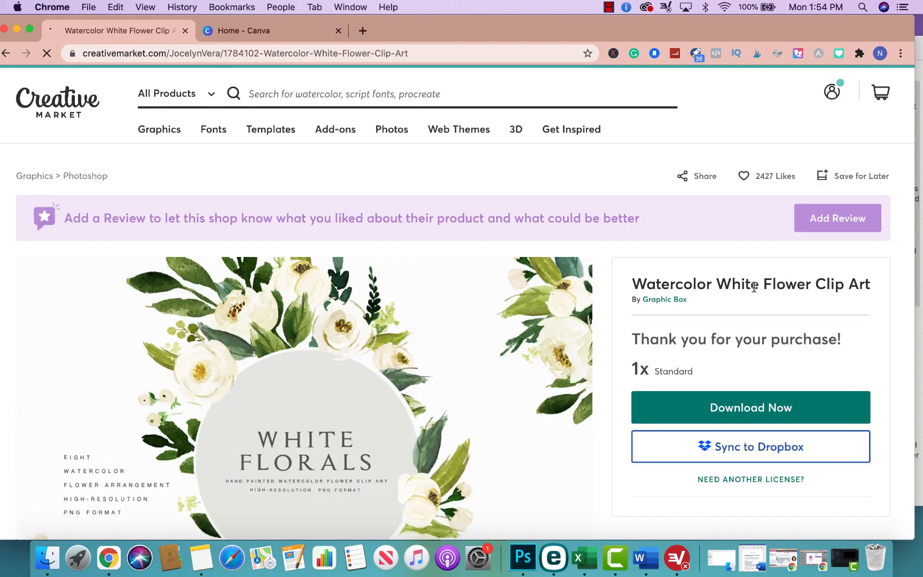
{"action": "scroll", "coordinate": [454, 374], "scroll_direction": "down", "scroll_amount": 5}
{"action": "scroll", "coordinate": [453, 378], "scroll_direction": "down", "scroll_amount": 3}
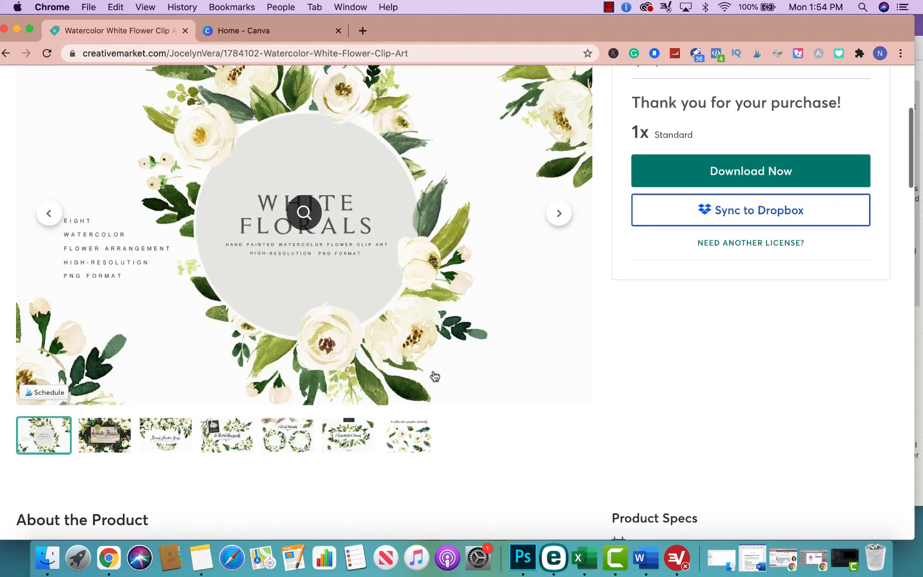
{"action": "left_click", "coordinate": [128, 435]}
{"action": "left_click", "coordinate": [169, 437]}
{"action": "left_click", "coordinate": [216, 437]}
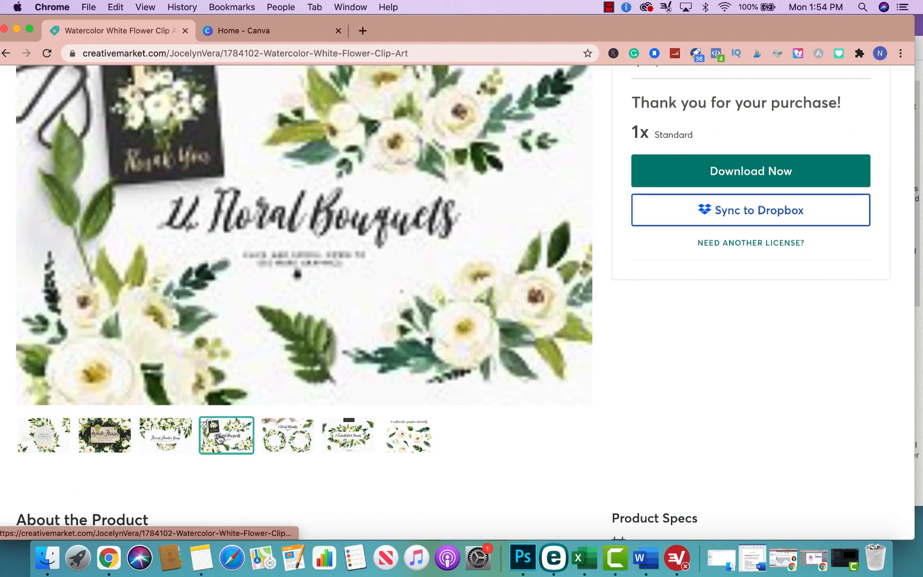
{"action": "left_click", "coordinate": [275, 444]}
{"action": "scroll", "coordinate": [276, 442], "scroll_direction": "up", "scroll_amount": 1}
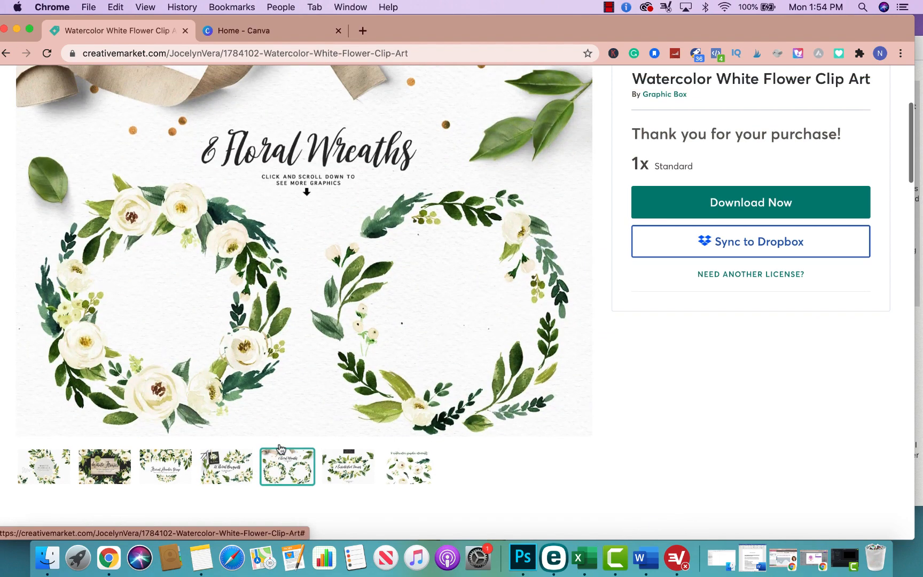
{"action": "left_click", "coordinate": [341, 472]}
{"action": "left_click", "coordinate": [398, 472]}
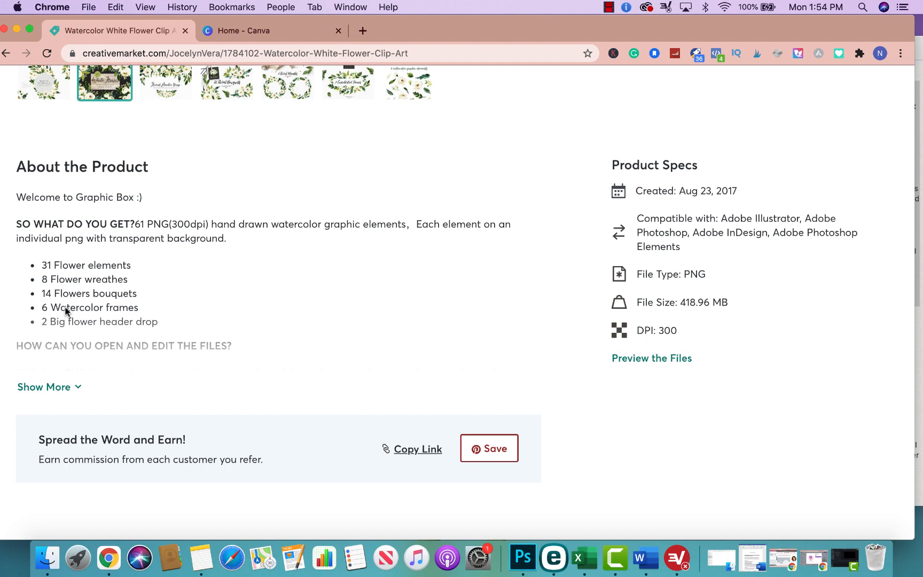
{"action": "scroll", "coordinate": [65, 310], "scroll_direction": "up", "scroll_amount": 8}
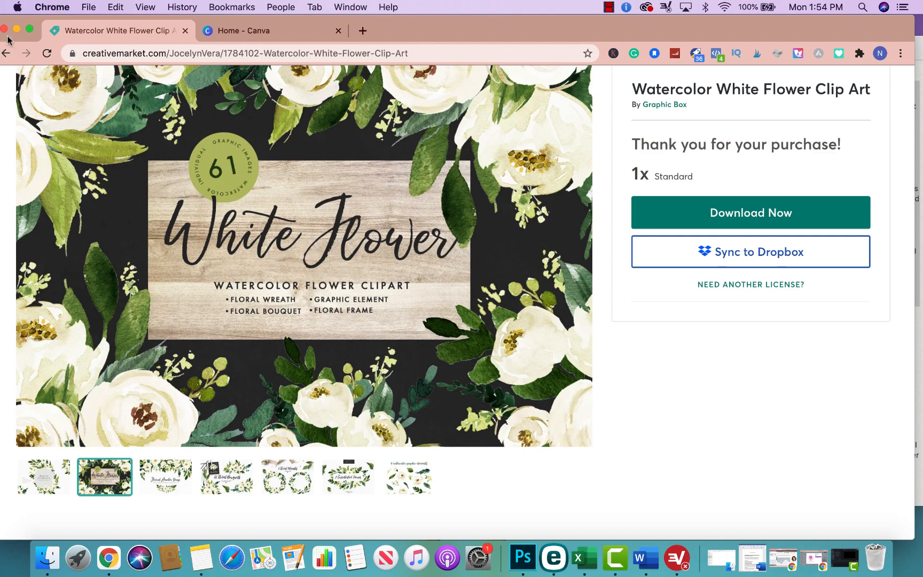
- Return to the flowers results, open the Winter Mood Flowers product and examine its preview, license options and description
{"action": "left_click", "coordinate": [6, 53]}
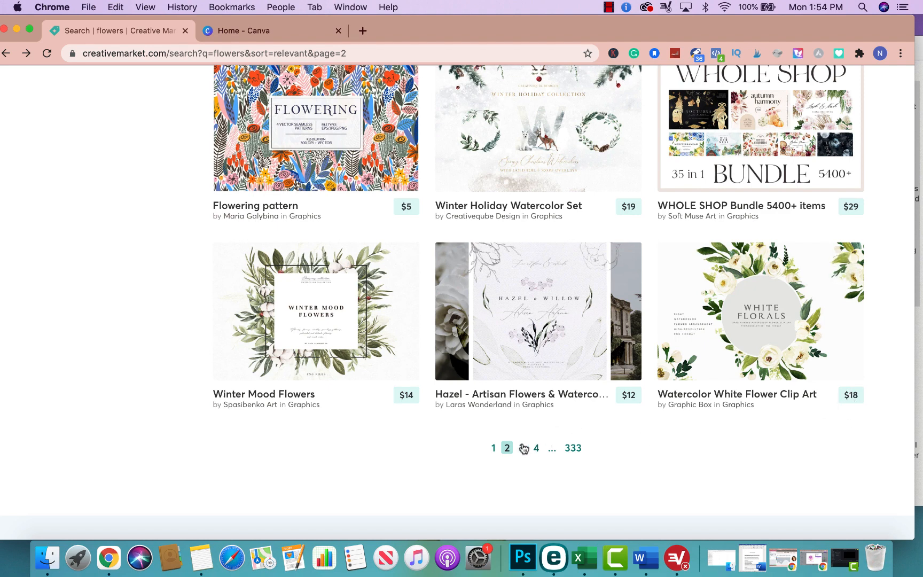
{"action": "left_click", "coordinate": [390, 342]}
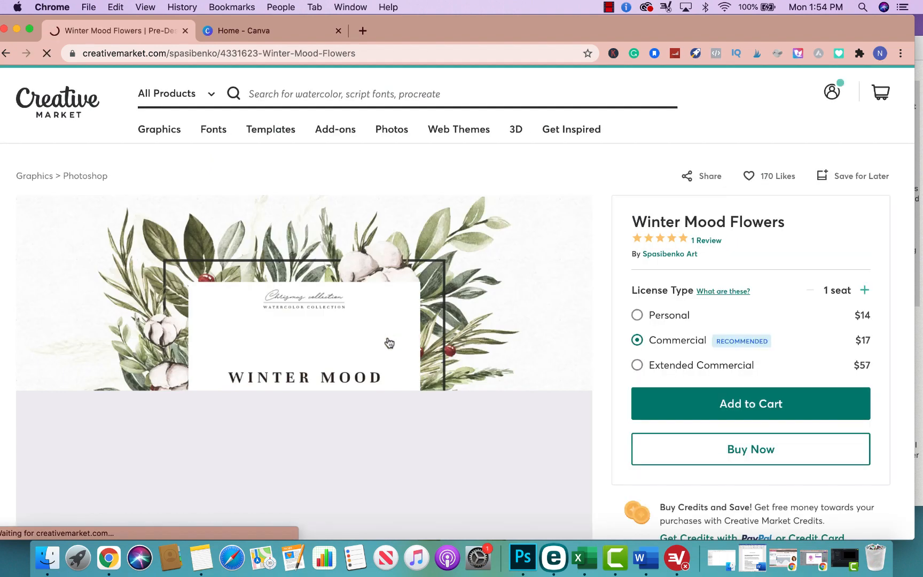
{"action": "scroll", "coordinate": [552, 405], "scroll_direction": "down", "scroll_amount": 3}
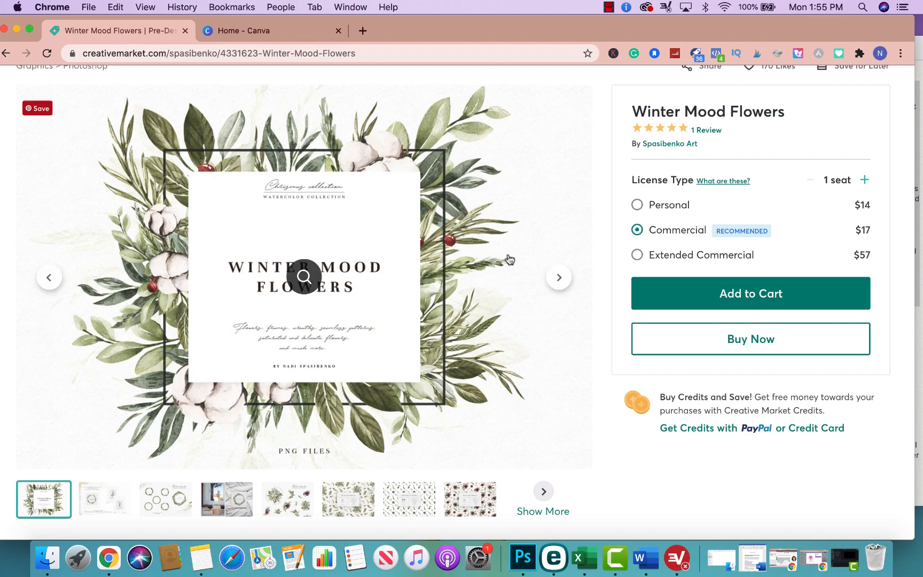
{"action": "scroll", "coordinate": [544, 342], "scroll_direction": "down", "scroll_amount": 6}
{"action": "scroll", "coordinate": [543, 341], "scroll_direction": "up", "scroll_amount": 4}
{"action": "scroll", "coordinate": [542, 342], "scroll_direction": "up", "scroll_amount": 3}
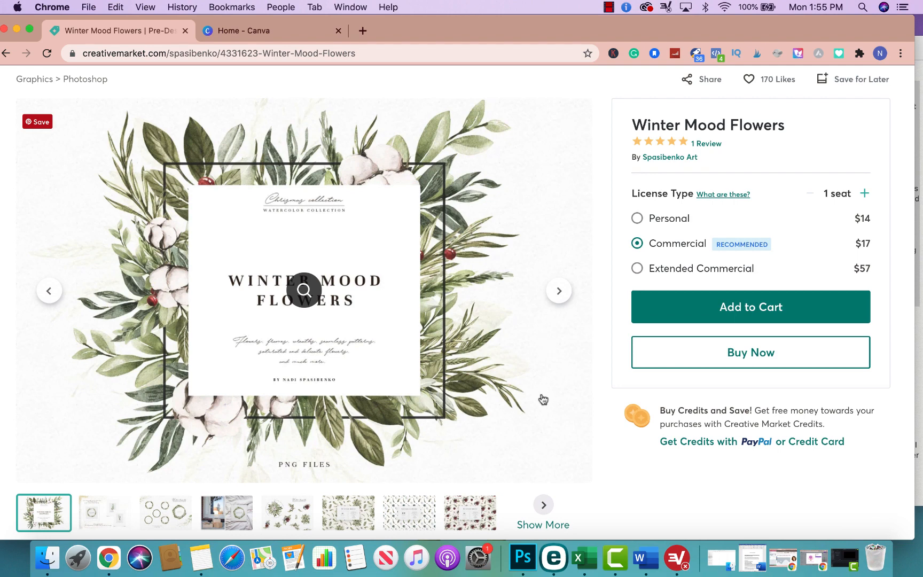
{"action": "scroll", "coordinate": [540, 398], "scroll_direction": "down", "scroll_amount": 7}
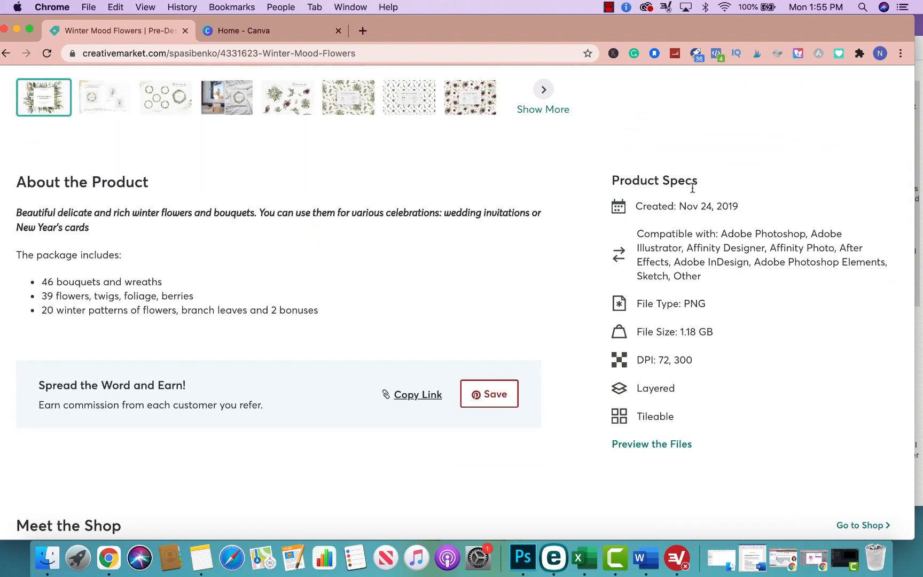
- Highlight the file type line in the Winter Mood Flowers product specs and review the rest of the product page
{"action": "double_click", "coordinate": [694, 302]}
{"action": "triple_click", "coordinate": [654, 302]}
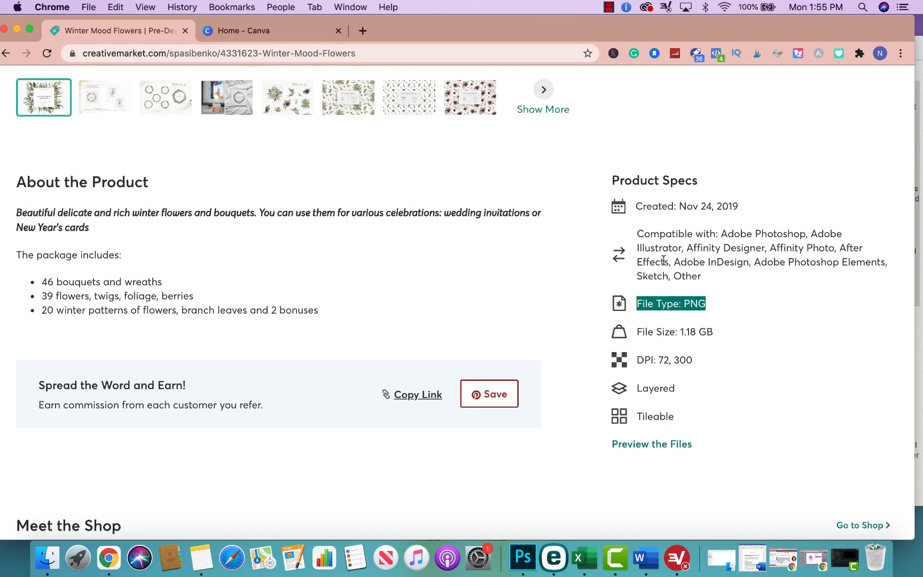
{"action": "scroll", "coordinate": [670, 267], "scroll_direction": "up", "scroll_amount": 10}
{"action": "scroll", "coordinate": [665, 264], "scroll_direction": "down", "scroll_amount": 8}
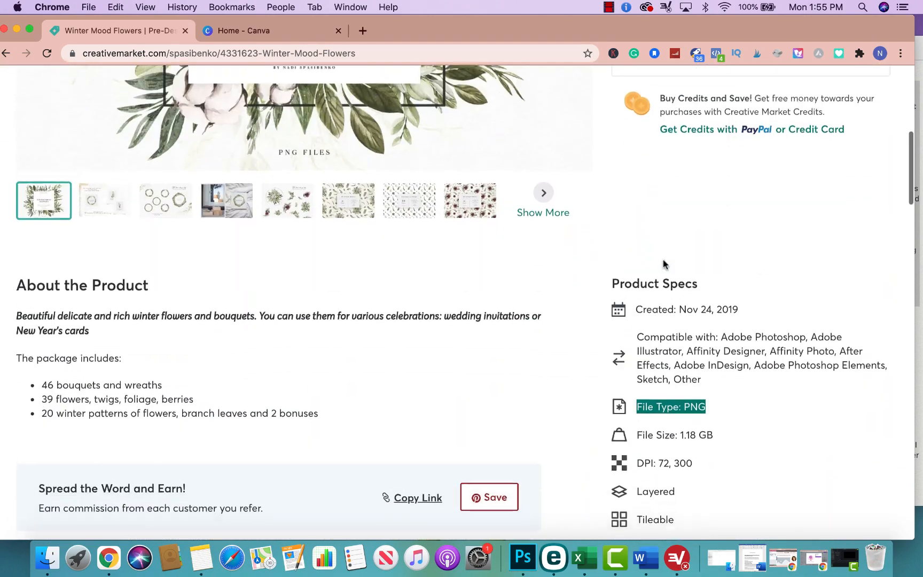
{"action": "scroll", "coordinate": [663, 264], "scroll_direction": "down", "scroll_amount": 1}
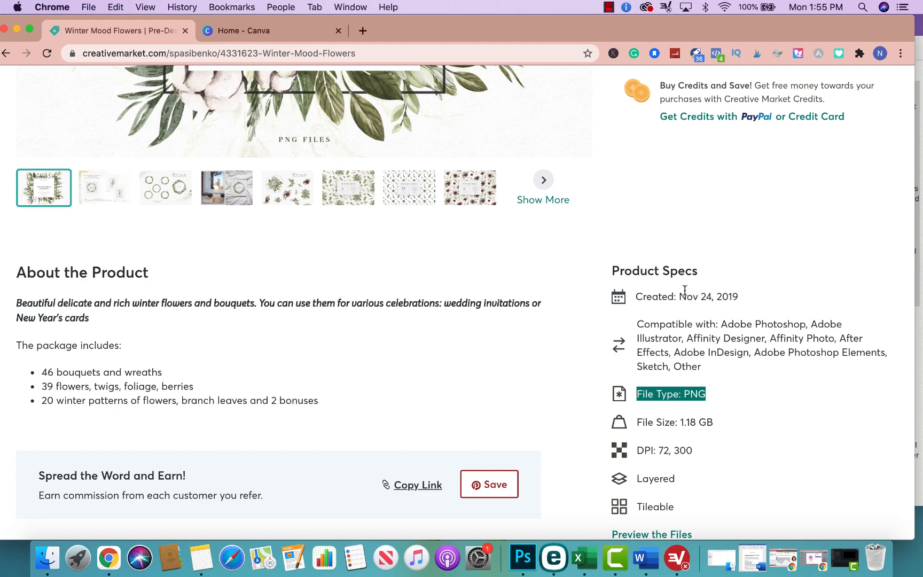
{"action": "scroll", "coordinate": [684, 290], "scroll_direction": "up", "scroll_amount": 8}
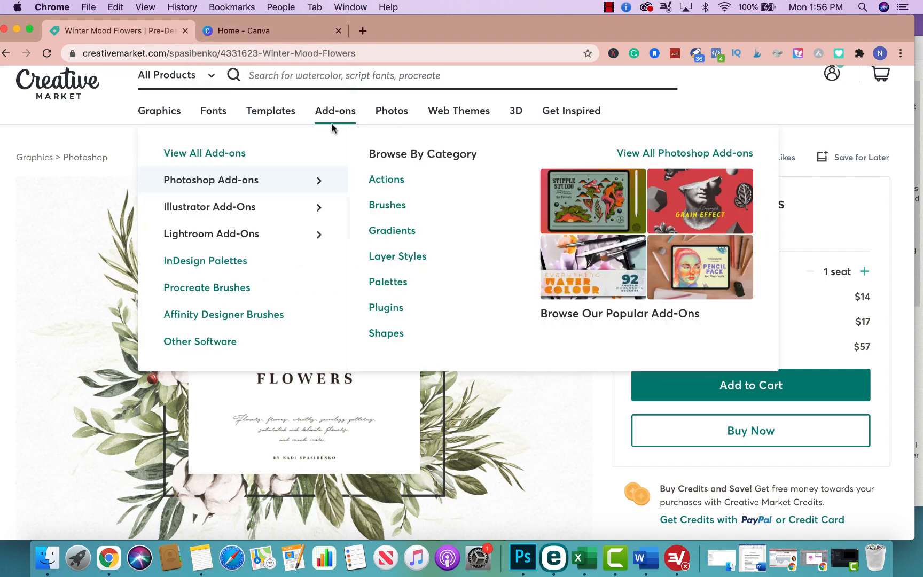
- Switch to Canva and create a new blank design with a custom size of 5 × 7 in
{"action": "left_click", "coordinate": [295, 36]}
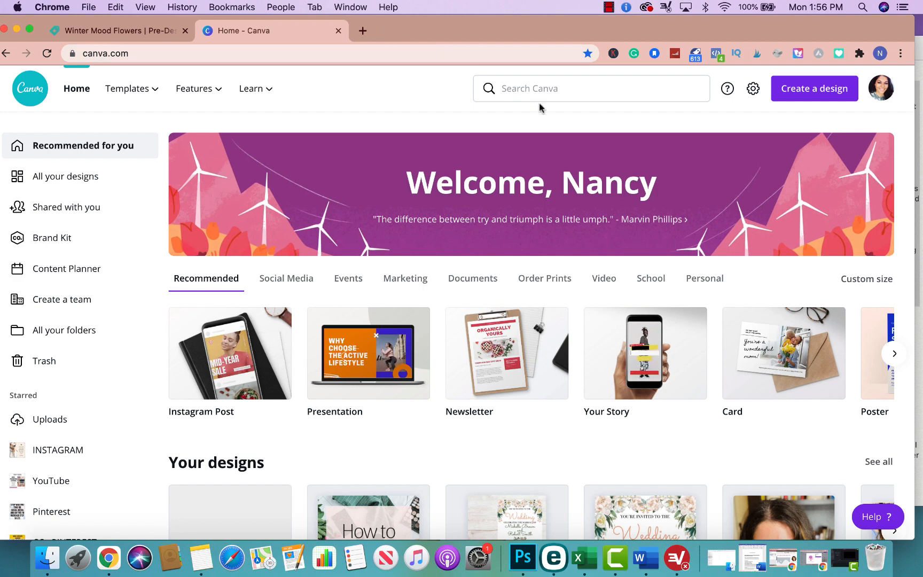
{"action": "left_click", "coordinate": [800, 100]}
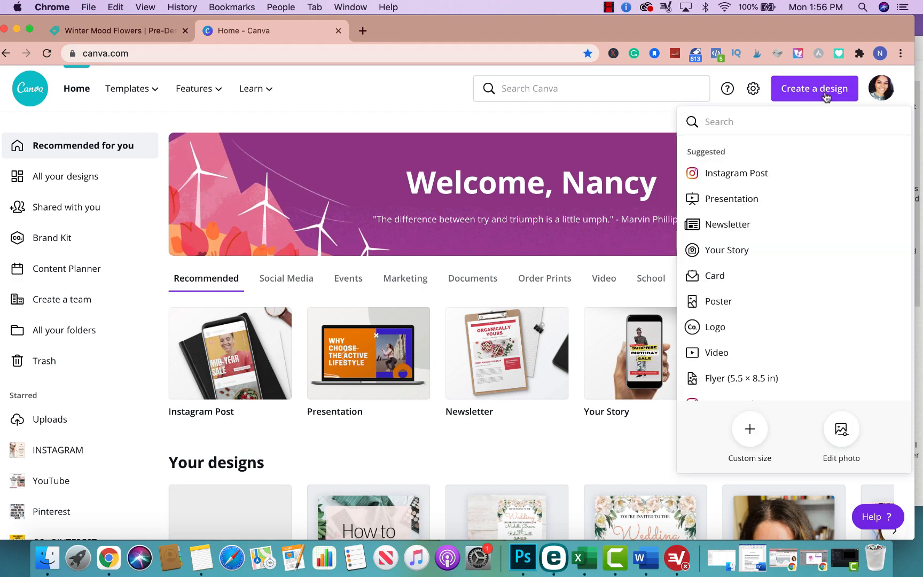
{"action": "left_click", "coordinate": [738, 431]}
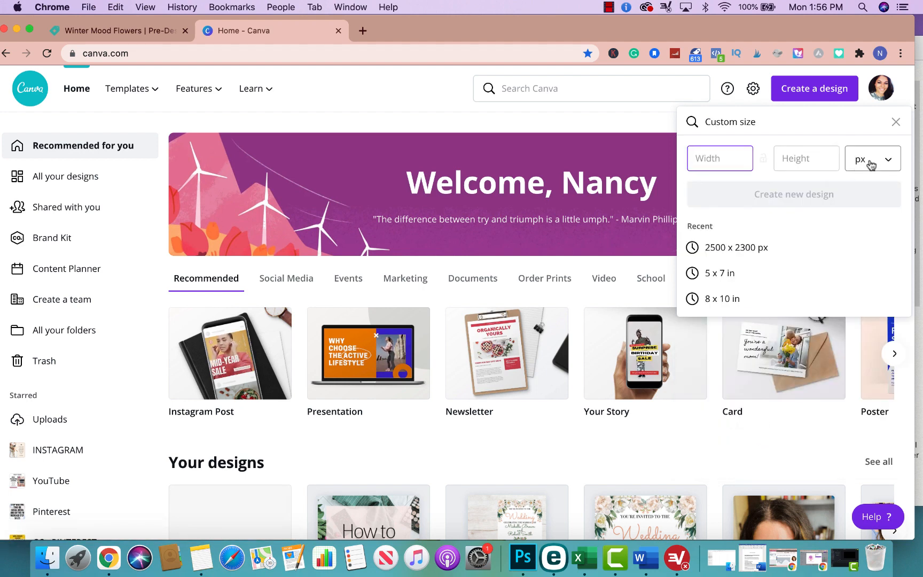
{"action": "left_click", "coordinate": [871, 160]}
{"action": "left_click", "coordinate": [858, 186]}
{"action": "left_click", "coordinate": [721, 158]}
{"action": "type", "text": "5"}
{"action": "key", "text": "Tab"}
{"action": "type", "text": "7"}
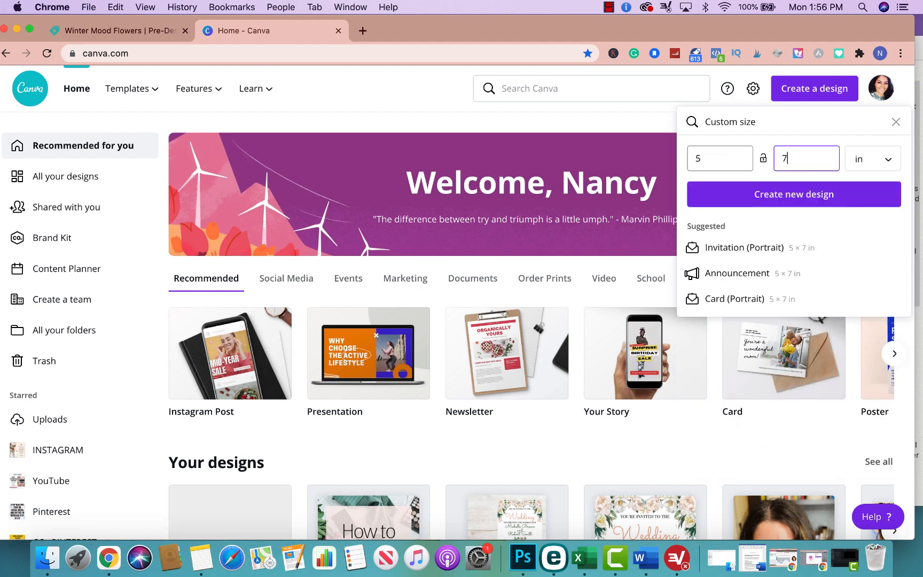
{"action": "left_click", "coordinate": [723, 194]}
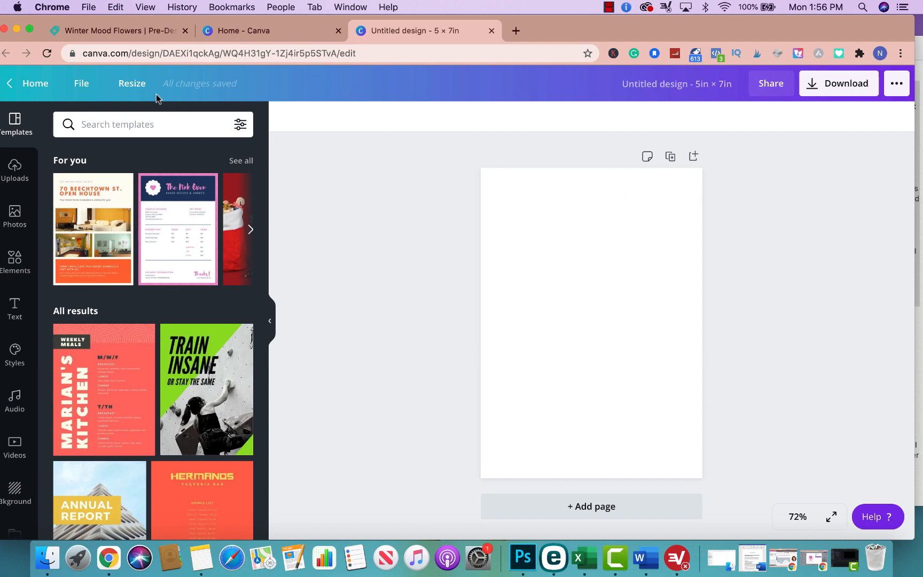
- Show the margins and the print bleed on the blank 5 × 7 in page
{"action": "left_click", "coordinate": [81, 83]}
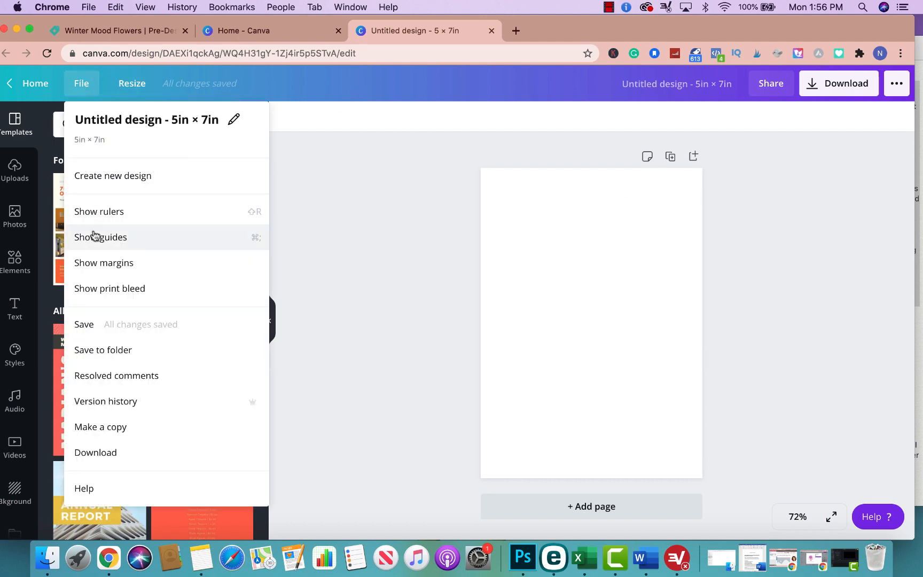
{"action": "left_click", "coordinate": [103, 269]}
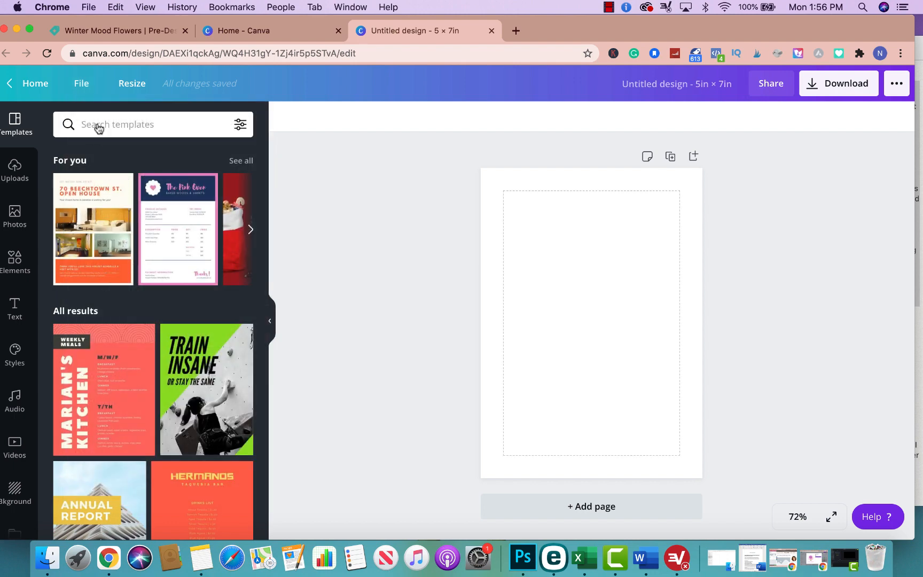
{"action": "left_click", "coordinate": [86, 84]}
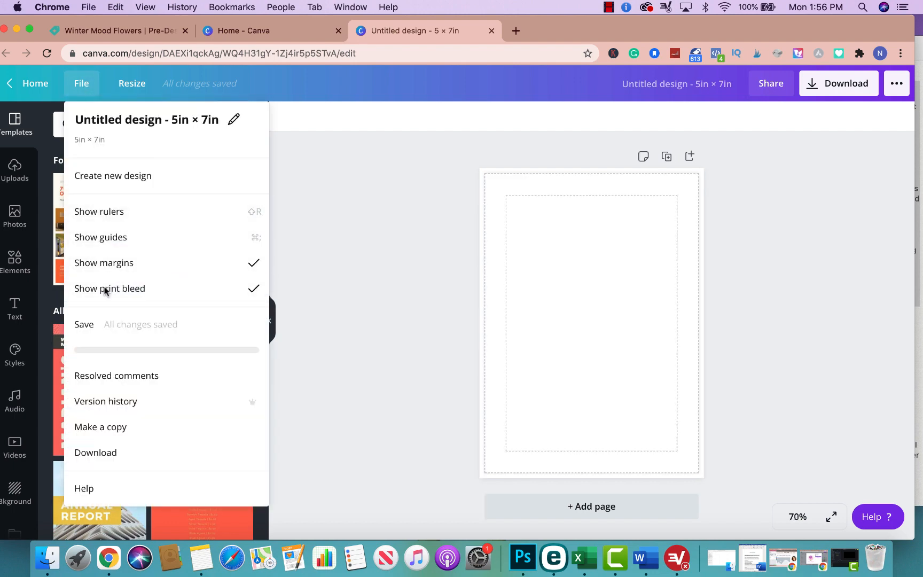
{"action": "left_click", "coordinate": [104, 287]}
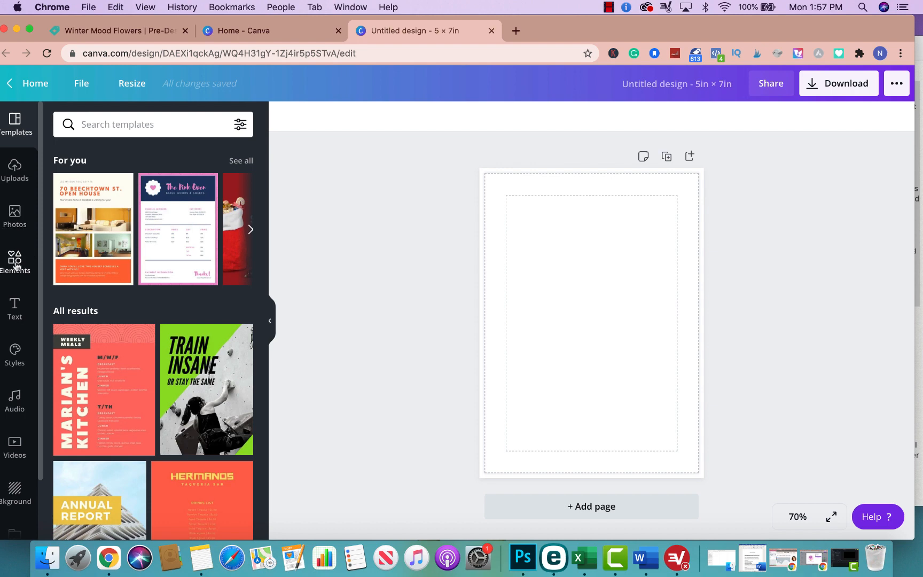
- Add a heading reading "You're invited to the", shrink it to about size 17.3 and place it centered in the page's upper part
{"action": "left_click", "coordinate": [16, 304]}
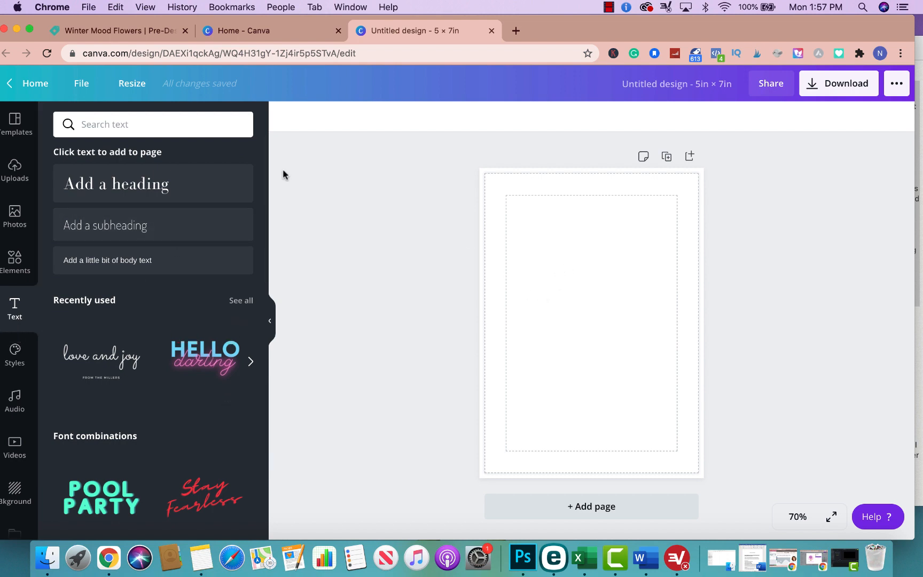
{"action": "left_click", "coordinate": [116, 183]}
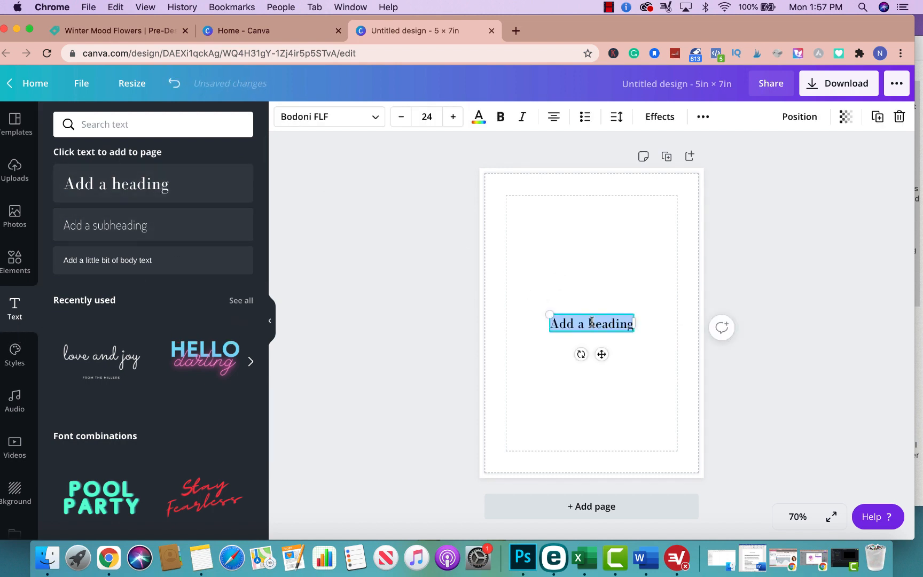
{"action": "type", "text": "You're"}
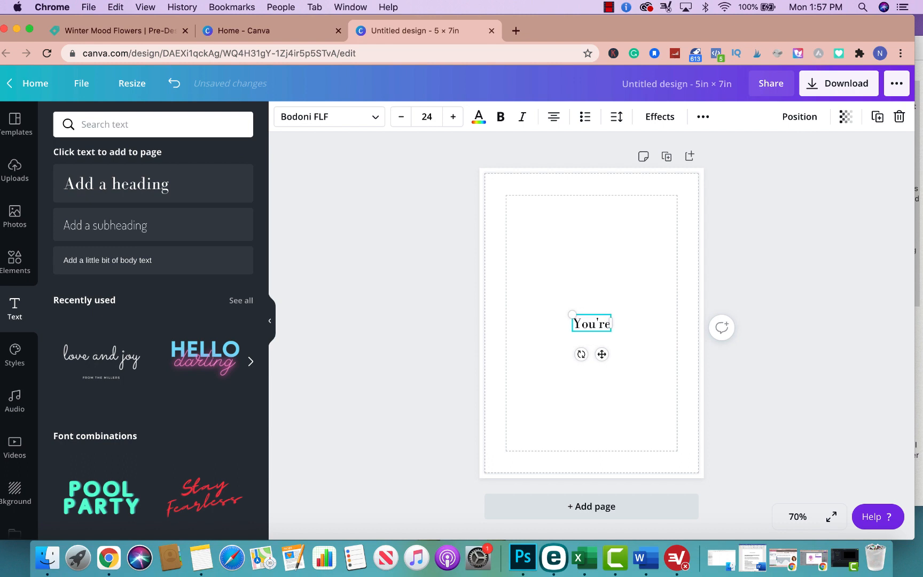
{"action": "type", "text": " invited"}
{"action": "key", "text": "BackSpace"}
{"action": "key", "text": "BackSpace"}
{"action": "key", "text": "BackSpace"}
{"action": "key", "text": "BackSpace"}
{"action": "type", "text": "e"}
{"action": "key", "text": "BackSpace"}
{"action": "type", "text": "ited ot"}
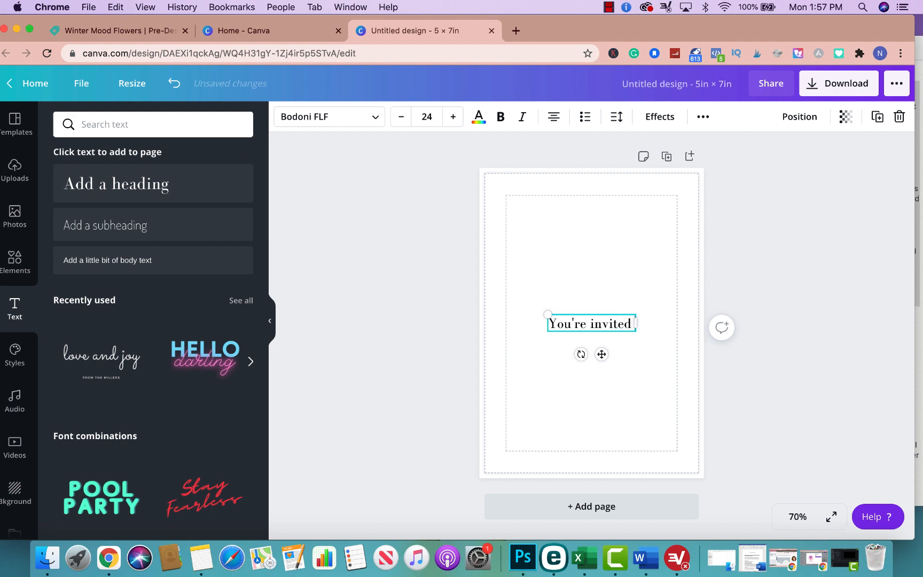
{"action": "key", "text": "BackSpace"}
{"action": "key", "text": "BackSpace"}
{"action": "type", "text": "to the"}
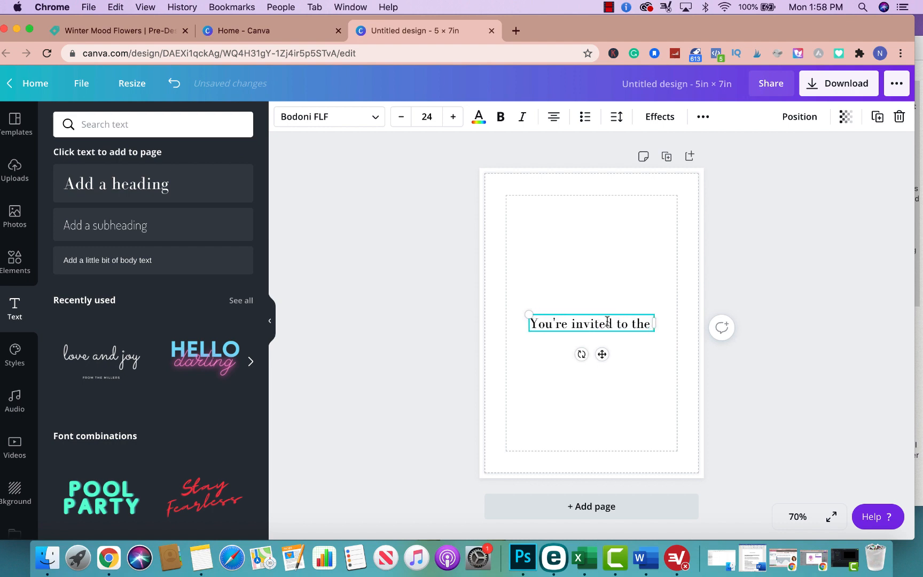
{"action": "left_click_drag", "start_coordinate": [603, 306], "coordinate": [607, 237]}
{"action": "left_click", "coordinate": [619, 224]}
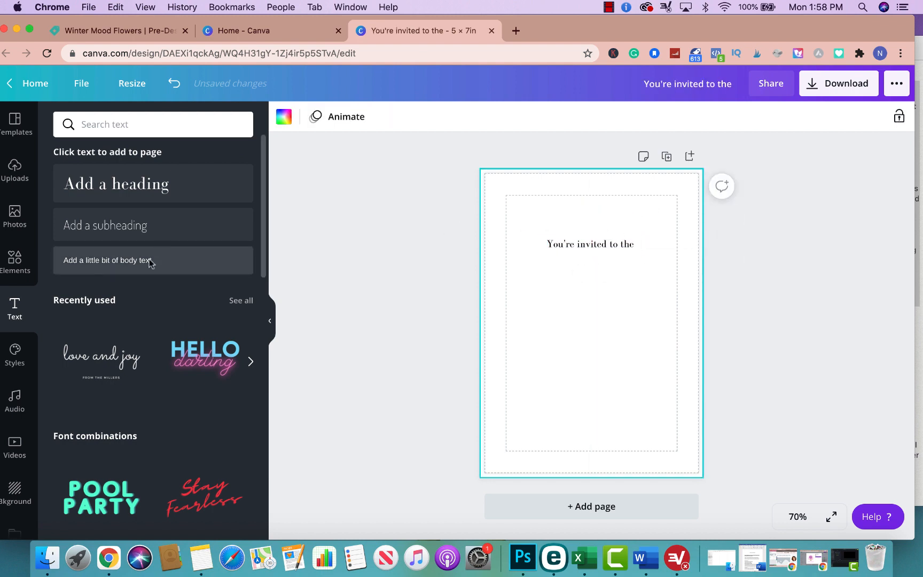
- Insert the recently used "love and joy" text combination and delete its "From the Millers" line
{"action": "left_click", "coordinate": [101, 363]}
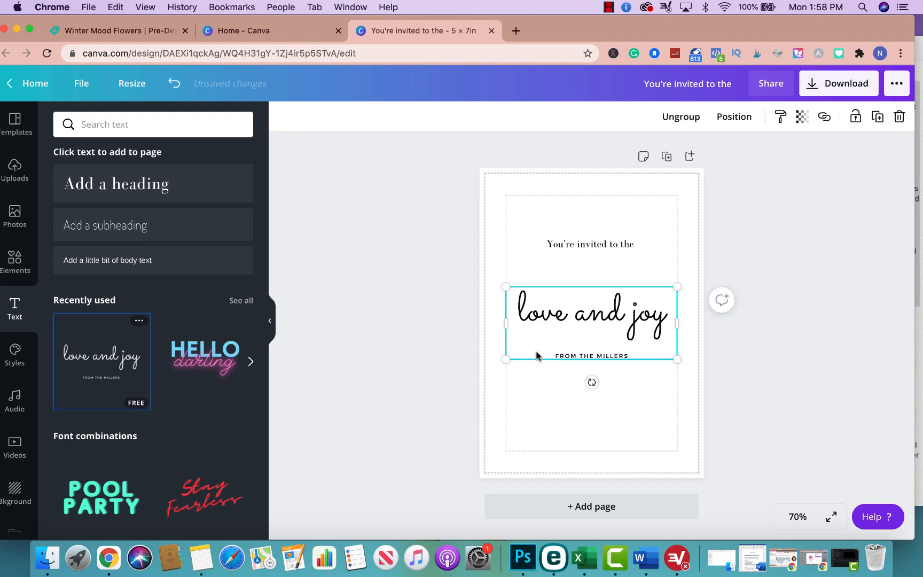
{"action": "left_click", "coordinate": [591, 355]}
{"action": "key", "text": "Delete"}
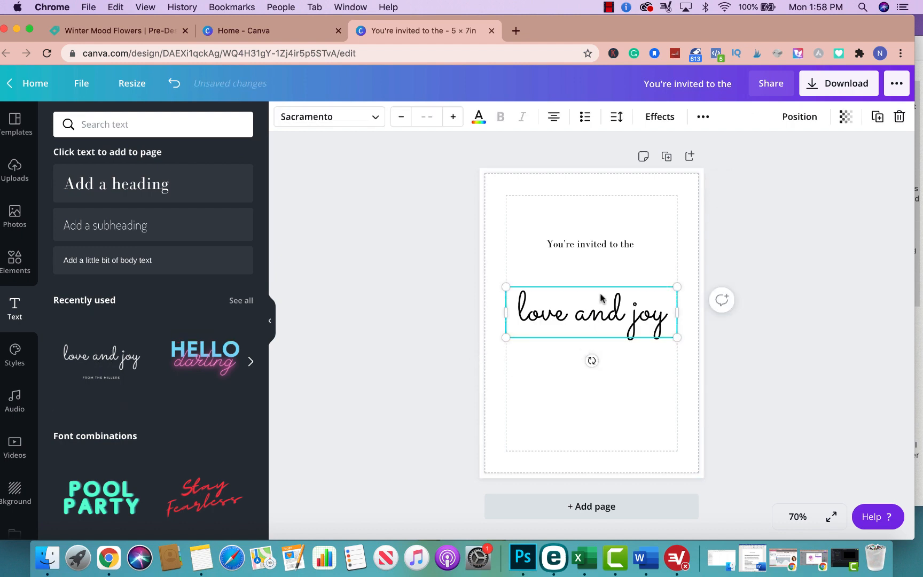
- Replace the "love and joy" script text with "Wedding" and move it directly under the invitation line
{"action": "double_click", "coordinate": [597, 314]}
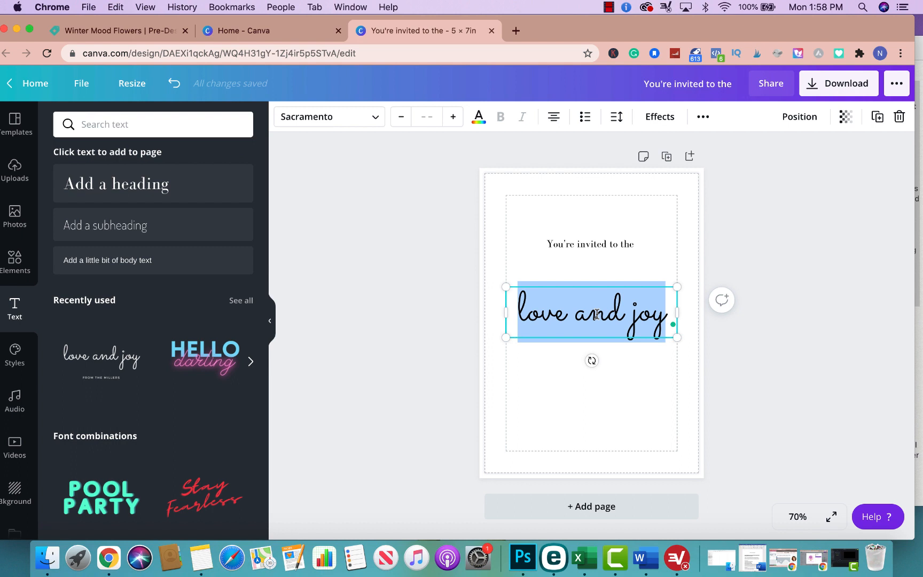
{"action": "type", "text": "Wedding"}
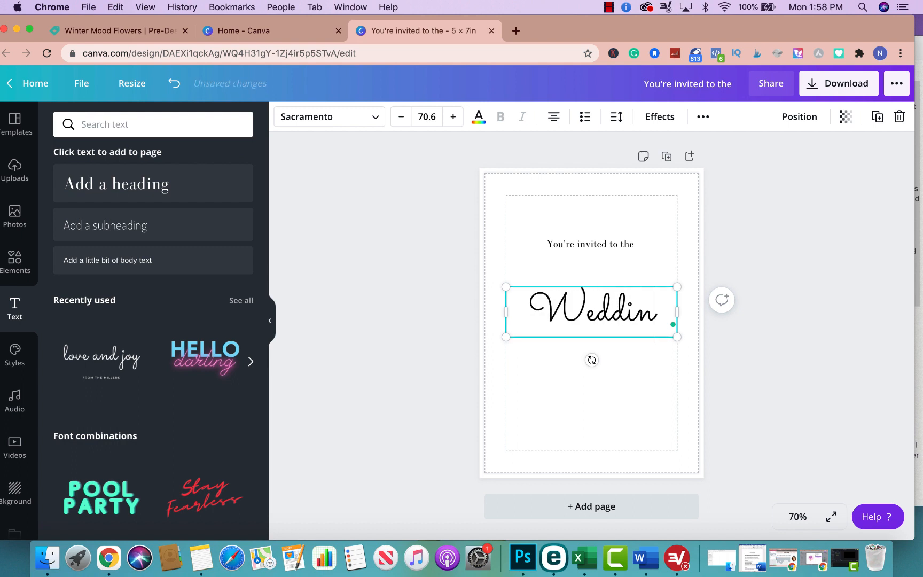
{"action": "left_click_drag", "start_coordinate": [651, 286], "coordinate": [647, 255]}
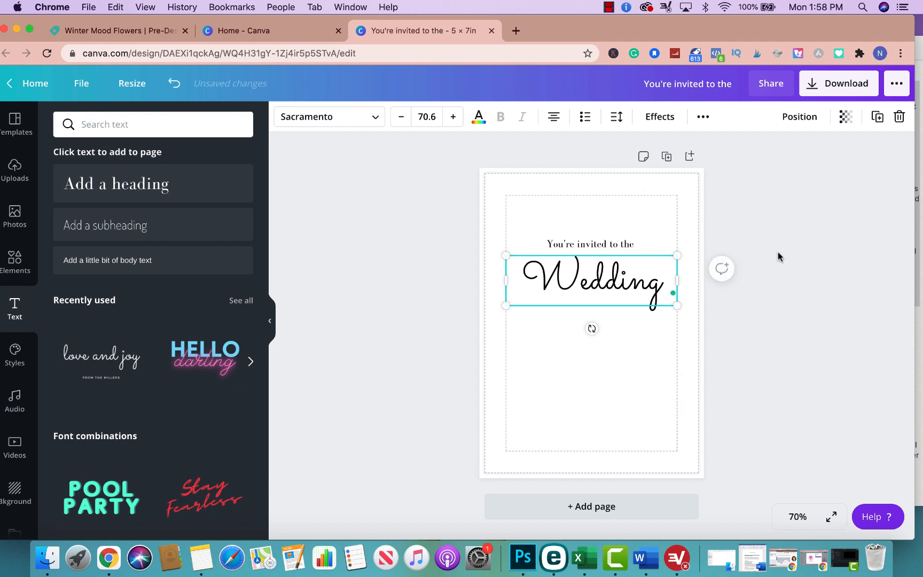
- Duplicate the "You're invited to the" line and place the copy centered just below "Wedding"
{"action": "left_click", "coordinate": [589, 243]}
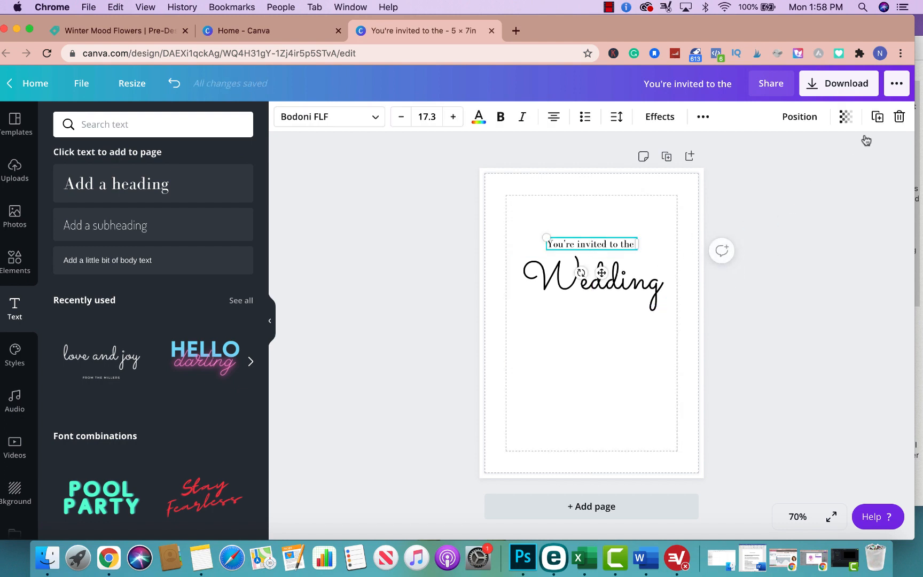
{"action": "left_click", "coordinate": [878, 120]}
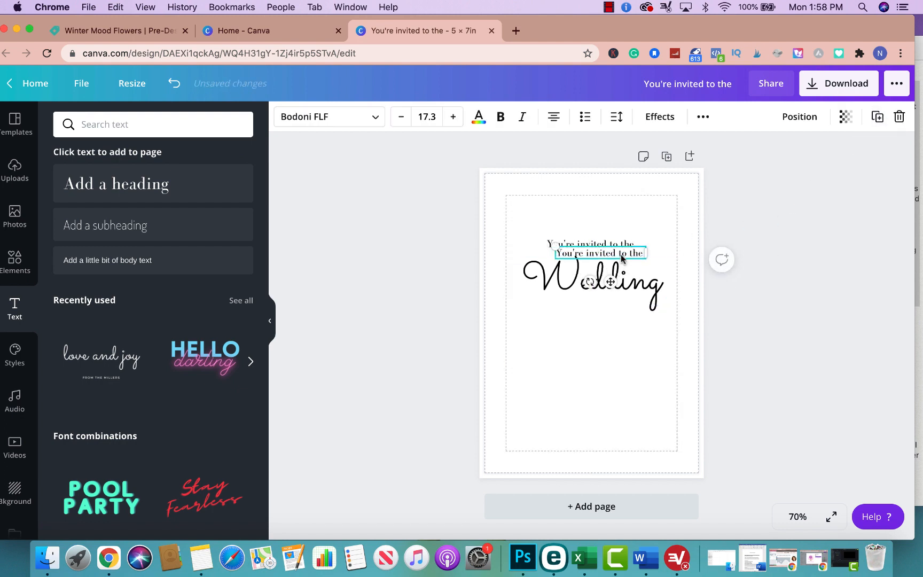
{"action": "left_click_drag", "start_coordinate": [622, 258], "coordinate": [614, 310]}
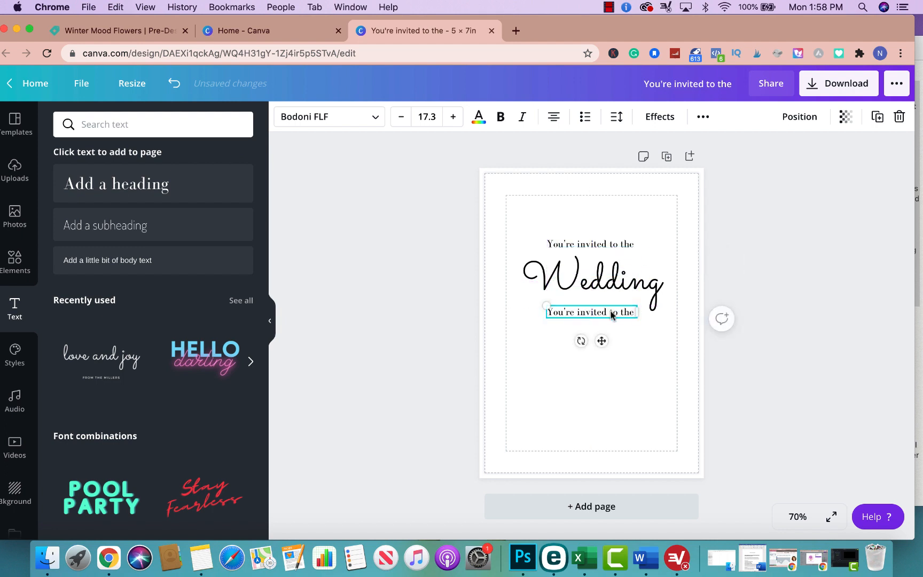
- Change the duplicated line's text to "Celebrating the marriage of"
{"action": "double_click", "coordinate": [608, 314]}
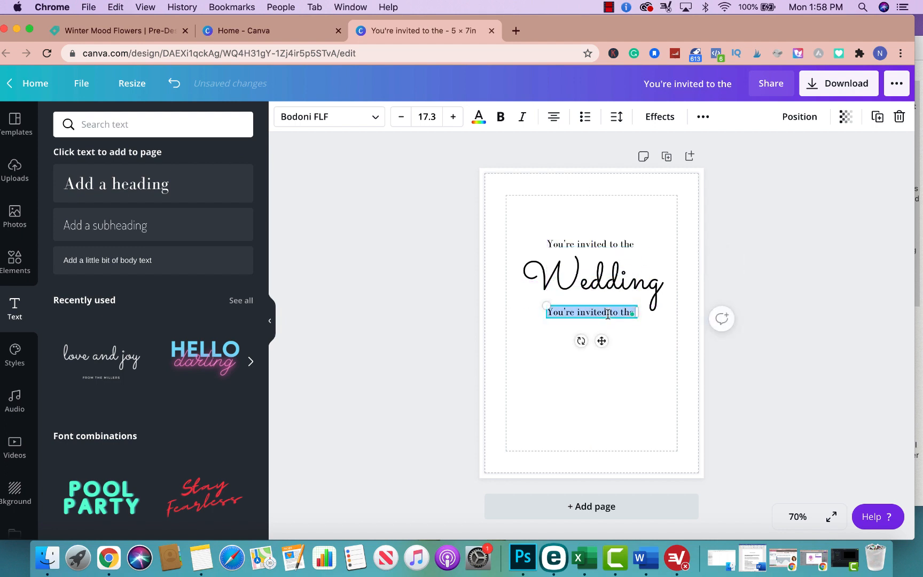
{"action": "key", "text": "BackSpace"}
{"action": "type", "text": "fo"}
{"action": "key", "text": "BackSpace"}
{"action": "key", "text": "BackSpace"}
{"action": "type", "text": "of"}
{"action": "key", "text": "BackSpace"}
{"action": "key", "text": "BackSpace"}
{"action": "type", "text": "Celebrating the marriage of"}
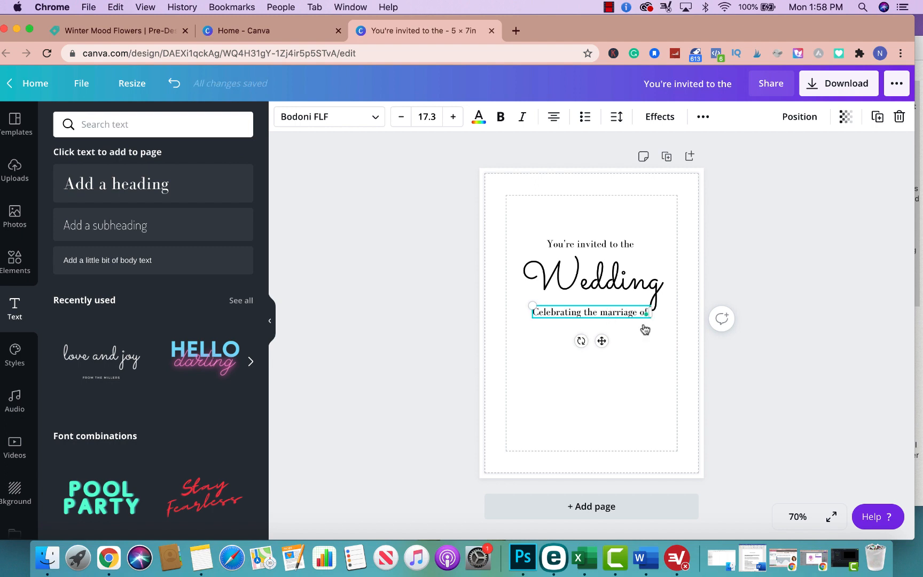
- Duplicate the "Wedding" script text below the marriage line, replace it with the bride's full name and shrink it to about size 45.1
{"action": "left_click", "coordinate": [609, 281]}
{"action": "left_click", "coordinate": [877, 118]}
{"action": "left_click_drag", "start_coordinate": [647, 293], "coordinate": [634, 349]}
{"action": "double_click", "coordinate": [633, 350]}
{"action": "type", "text": "Michelle Brow"}
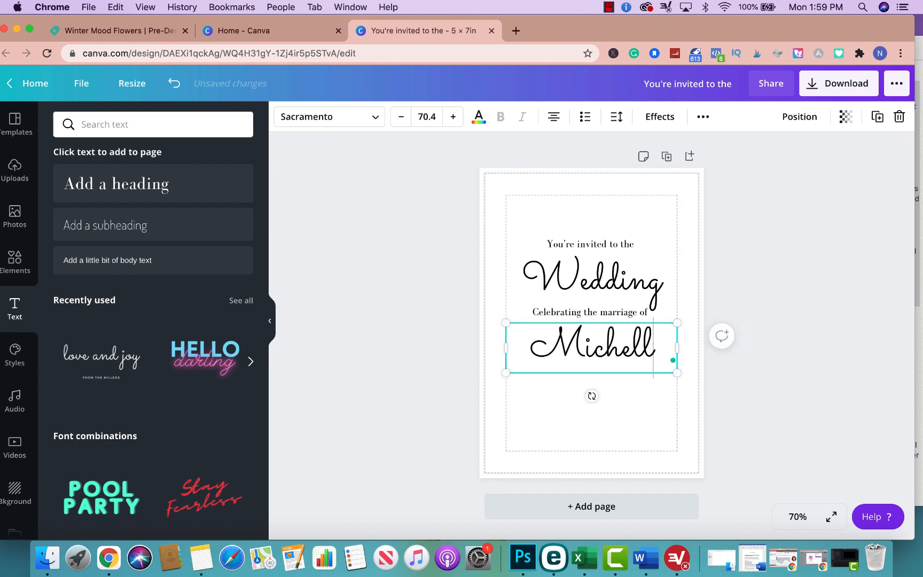
{"action": "mouse_move", "coordinate": [687, 358]}
{"action": "left_mouse_down"}
{"action": "mouse_move", "coordinate": [758, 348]}
{"action": "mouse_move", "coordinate": [735, 364]}
{"action": "mouse_move", "coordinate": [672, 353]}
{"action": "left_mouse_up"}
{"action": "type", "text": "n"}
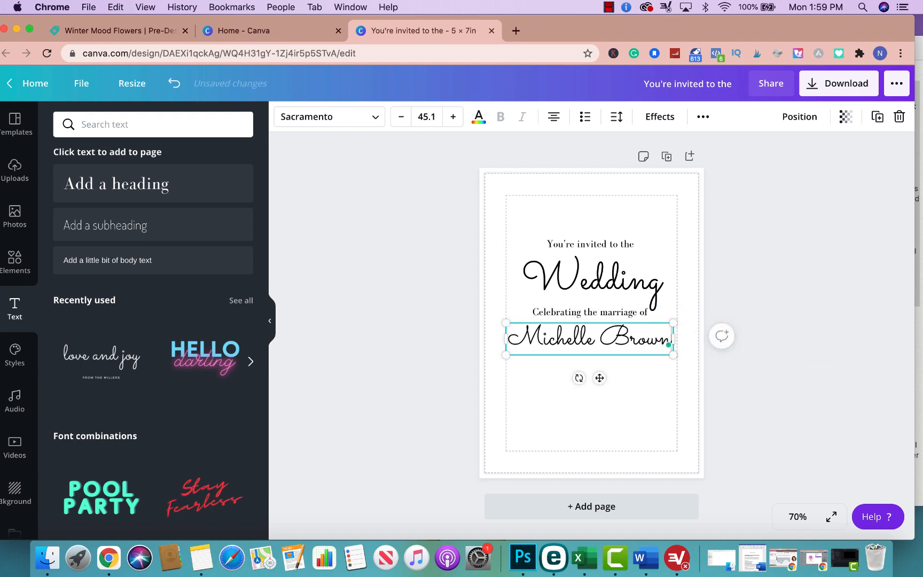
- Add "and" and the groom's full name on two new lines below the bride's name
{"action": "key", "text": "Return"}
{"action": "type", "text": "and"}
{"action": "key", "text": "Return"}
{"action": "type", "text": "Carl Am"}
{"action": "key", "text": "BackSpace"}
{"action": "key", "text": "BackSpace"}
{"action": "type", "text": "Smith"}
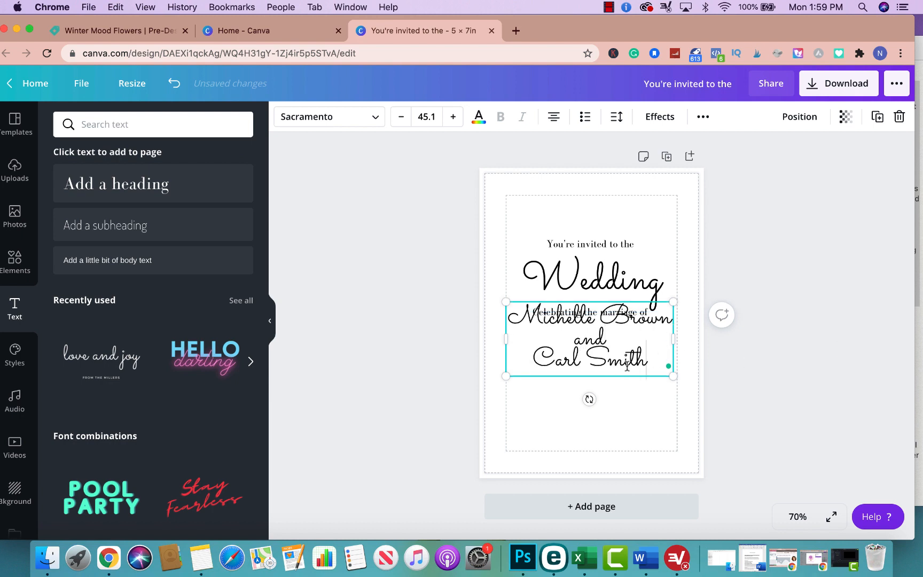
- Shrink the couple's names text to about size 37.8 and position it centered directly under "Celebrating the marriage of"
{"action": "left_click", "coordinate": [763, 329]}
{"action": "left_click_drag", "start_coordinate": [623, 353], "coordinate": [623, 368]}
{"action": "left_click_drag", "start_coordinate": [673, 391], "coordinate": [607, 369]}
{"action": "left_click", "coordinate": [660, 349]}
{"action": "left_click", "coordinate": [596, 369]}
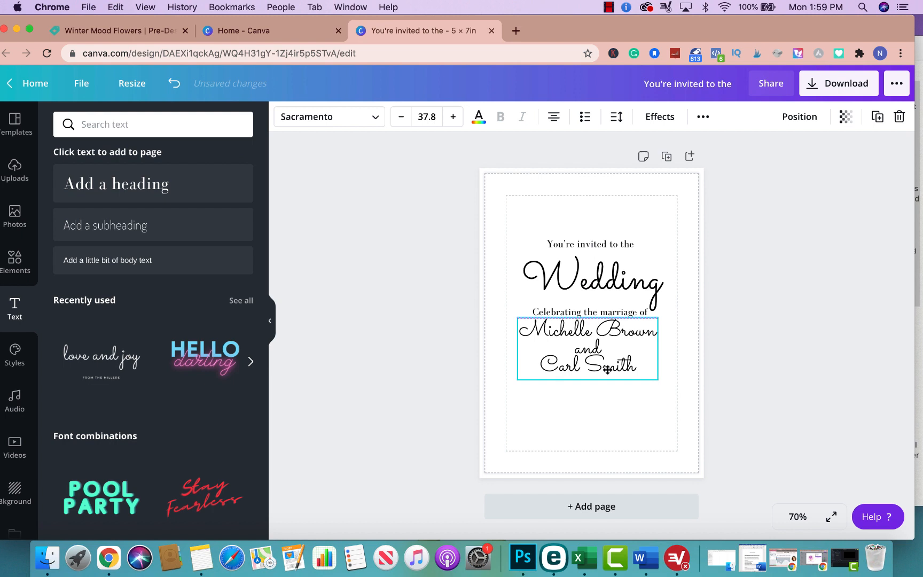
{"action": "left_click", "coordinate": [757, 360]}
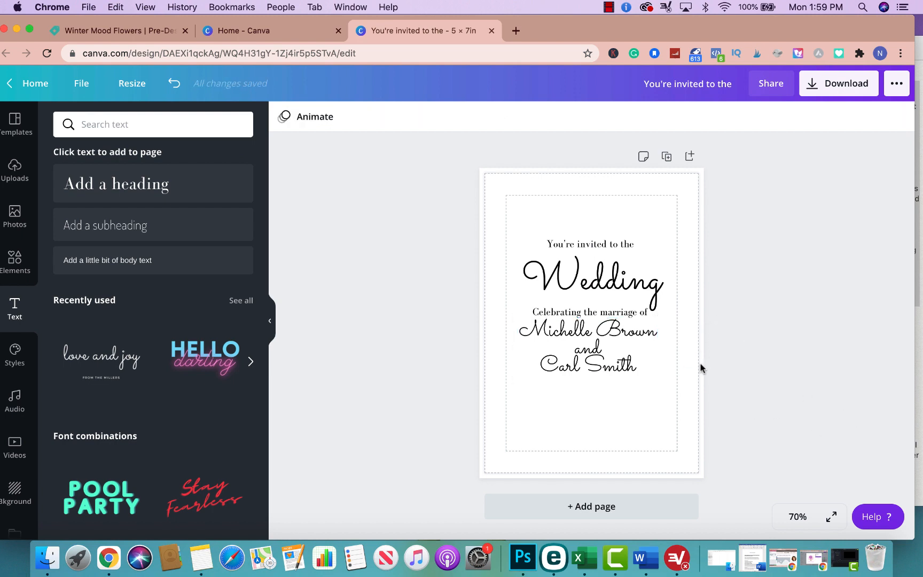
- Duplicate the "Celebrating the marriage of" line below the couple's names and change its text to "Saturday, June 20th, 2020"
{"action": "left_click", "coordinate": [626, 313]}
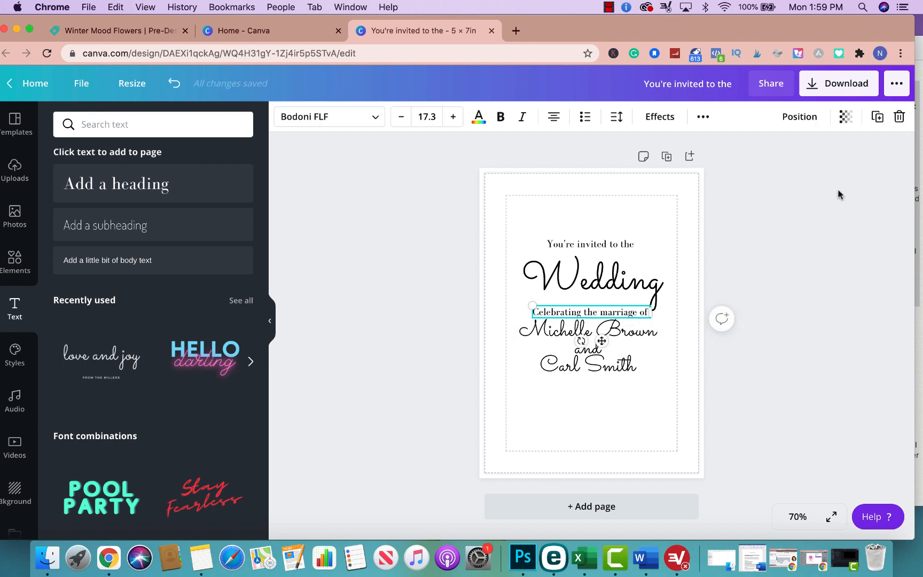
{"action": "left_click", "coordinate": [877, 116]}
{"action": "left_click_drag", "start_coordinate": [650, 326], "coordinate": [637, 389]}
{"action": "double_click", "coordinate": [634, 389]}
{"action": "type", "text": "Sat"}
{"action": "key", "text": "BackSpace"}
{"action": "type", "text": "urday"}
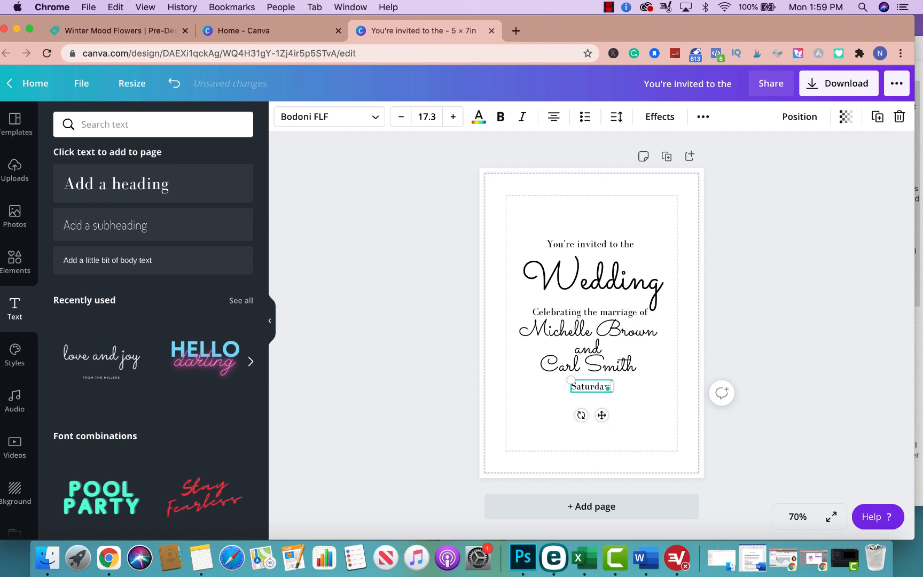
{"action": "type", "text": ", Jun"}
{"action": "type", "text": "e 20"}
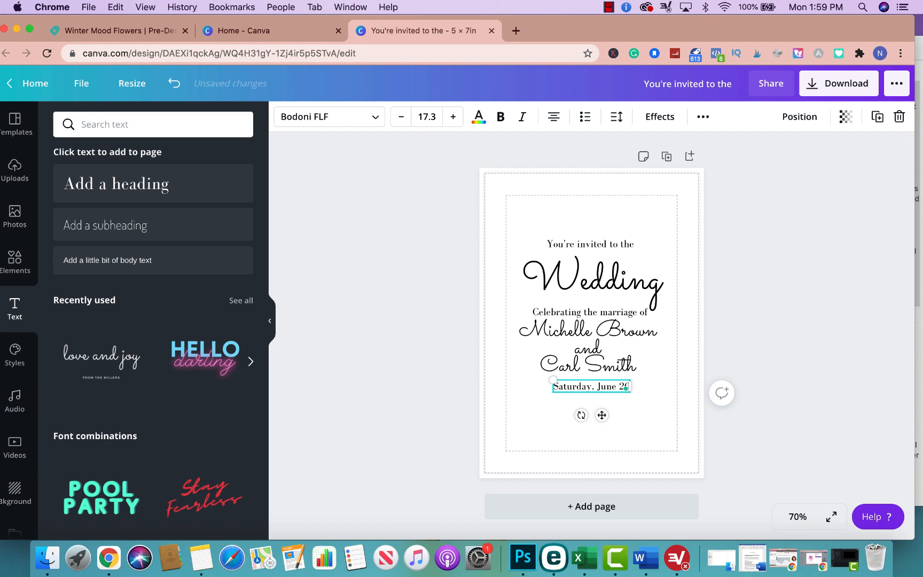
{"action": "type", "text": "th, 2020"}
{"action": "key", "text": "Return"}
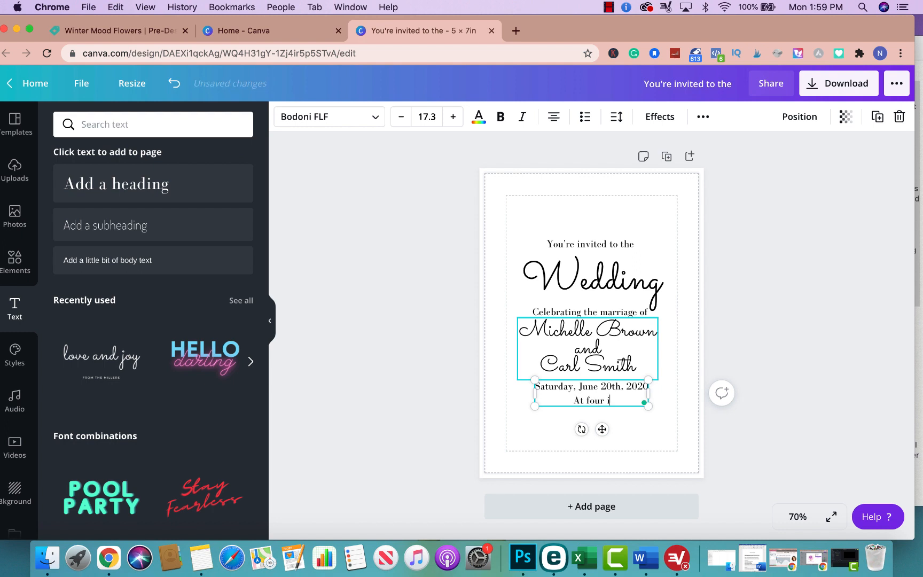
- Add the lines "At four in the afternoon" and "The First Baptist Church" below the wedding date
{"action": "type", "text": "At four in the afternoon"}
{"action": "key", "text": "Return"}
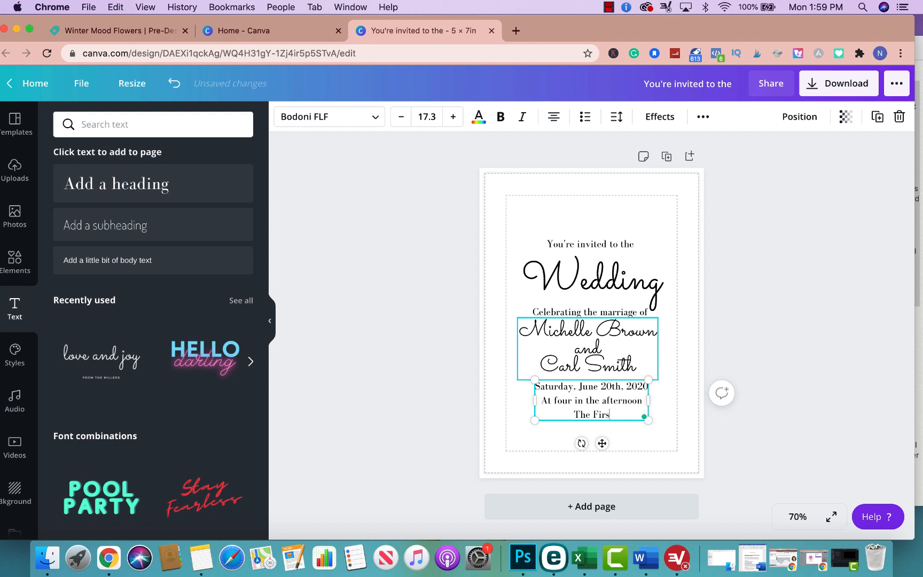
{"action": "type", "text": "The First Bapr"}
{"action": "key", "text": "BackSpace"}
{"action": "type", "text": "tist Chid"}
{"action": "key", "text": "BackSpace"}
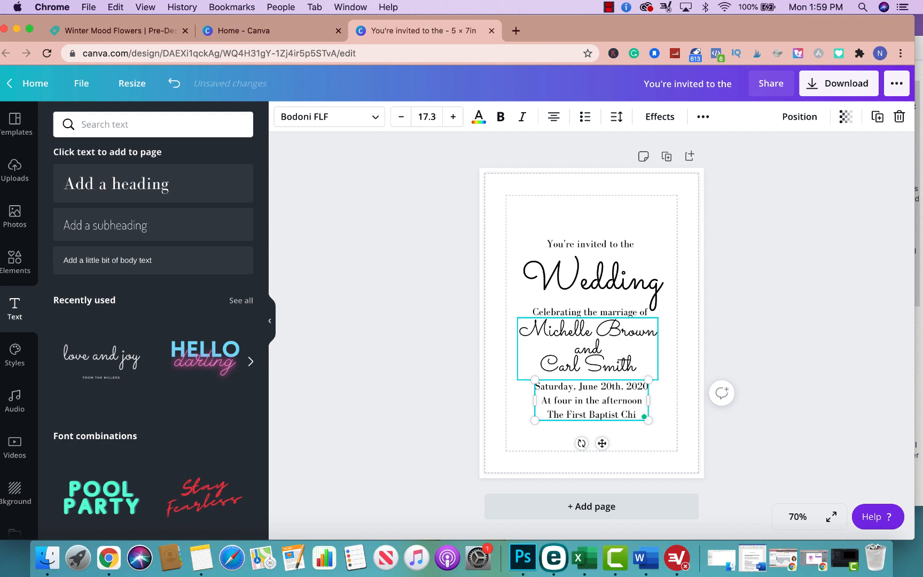
{"action": "key", "text": "BackSpace"}
{"action": "key", "text": "BackSpace"}
{"action": "type", "text": "hurch"}
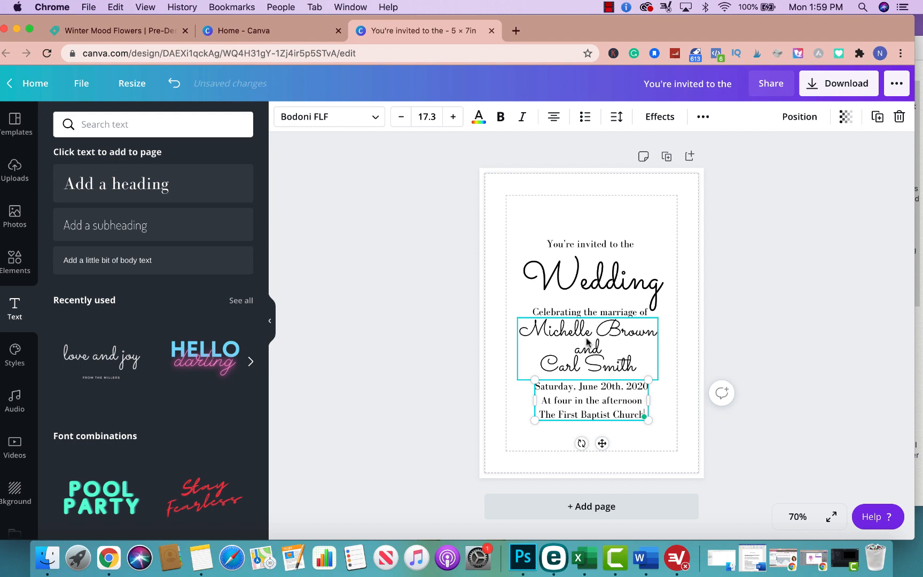
- Add the venue's street address and its city, state and ZIP code on two lines below the church name
{"action": "key", "text": "Return"}
{"action": "type", "text": "123 Main"}
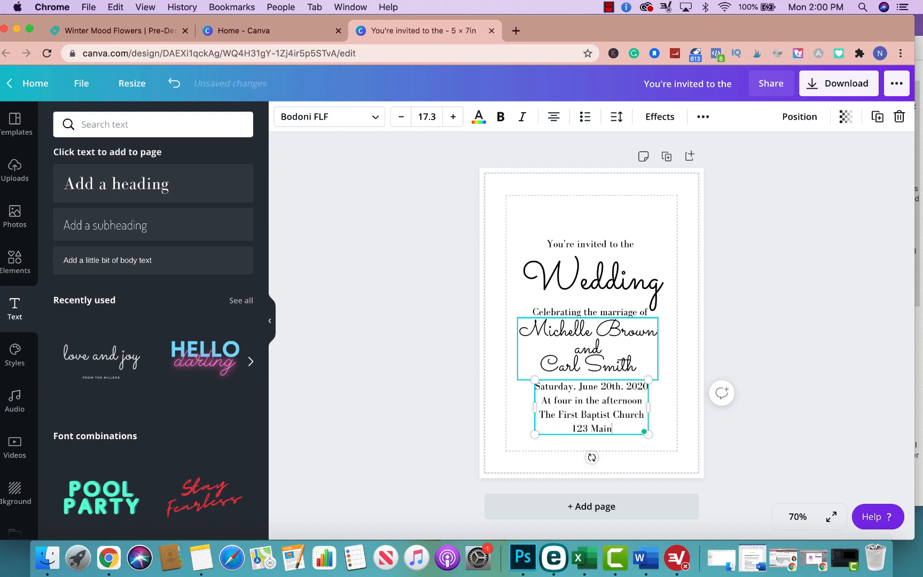
{"action": "type", "text": " Street"}
{"action": "key", "text": "Return"}
{"action": "type", "text": "Chicag"}
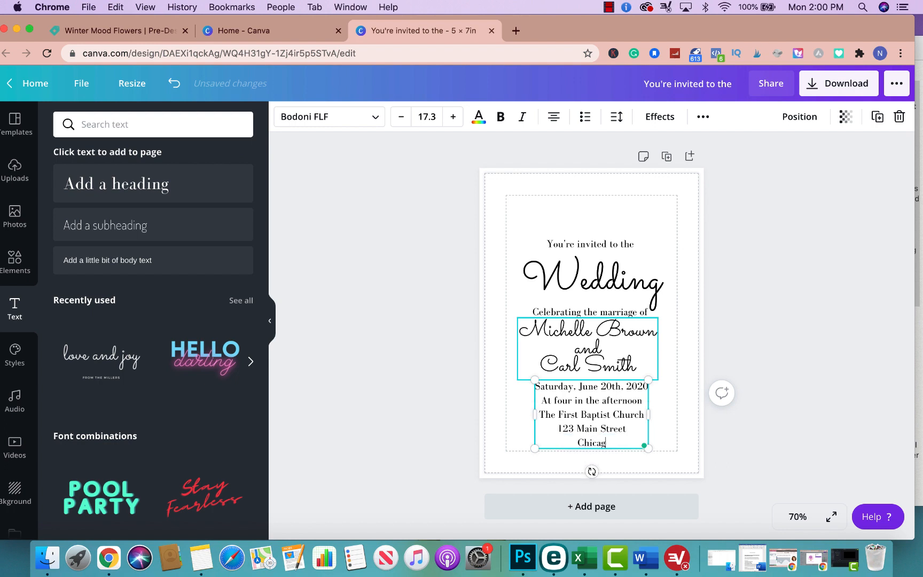
{"action": "type", "text": "o, Il 60601"}
{"action": "key", "text": "Return"}
{"action": "key", "text": "BackSpace"}
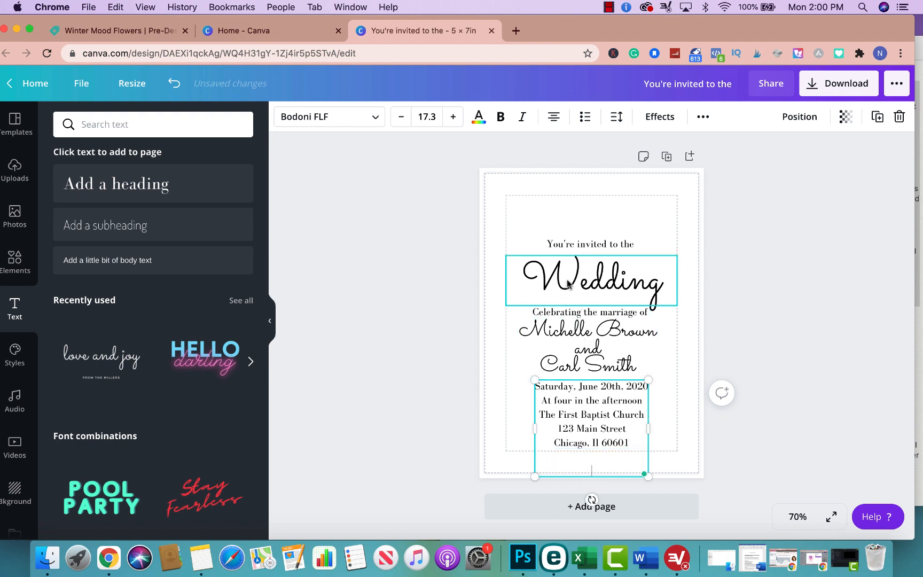
- Duplicate the "Wedding" script title, move the copy over the venue address near the card's lower edge and shrink it to size 46.5
{"action": "left_click", "coordinate": [810, 302]}
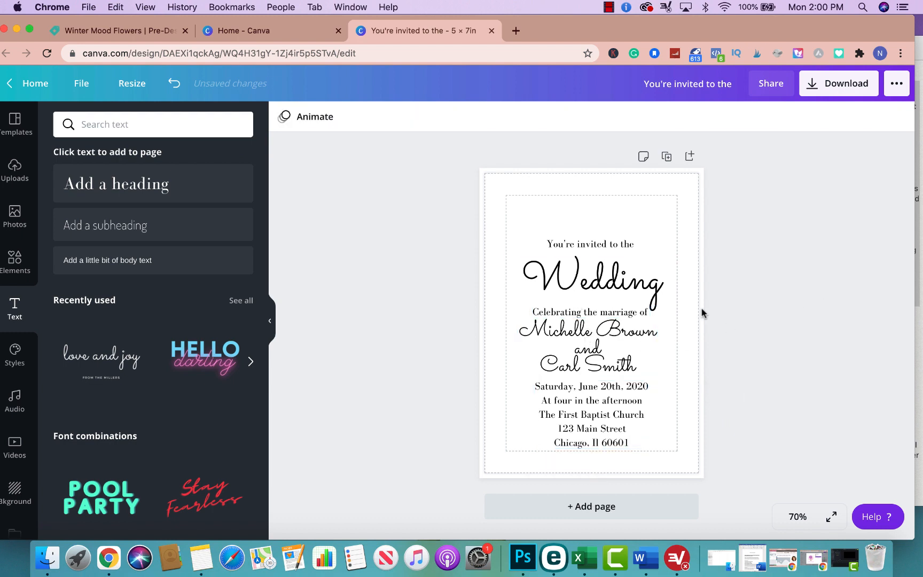
{"action": "left_click", "coordinate": [617, 289]}
{"action": "left_click", "coordinate": [878, 117]}
{"action": "left_click_drag", "start_coordinate": [638, 283], "coordinate": [628, 452]}
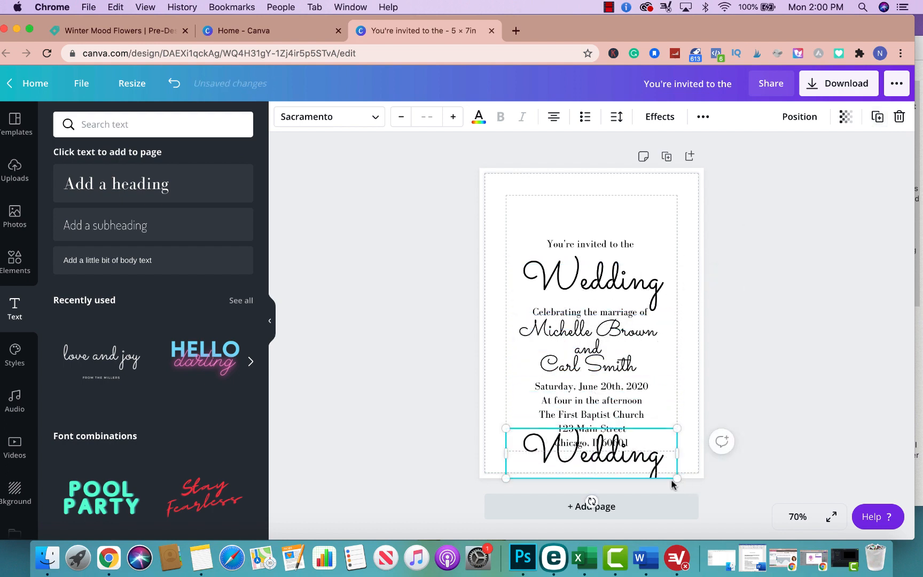
{"action": "left_click_drag", "start_coordinate": [667, 480], "coordinate": [618, 462]}
- Change the copied script text to "reception to follow", reduce it to size 30 and center it on one line below the venue address
{"action": "double_click", "coordinate": [563, 443]}
{"action": "key", "text": "BackSpace"}
{"action": "type", "text": "recep"}
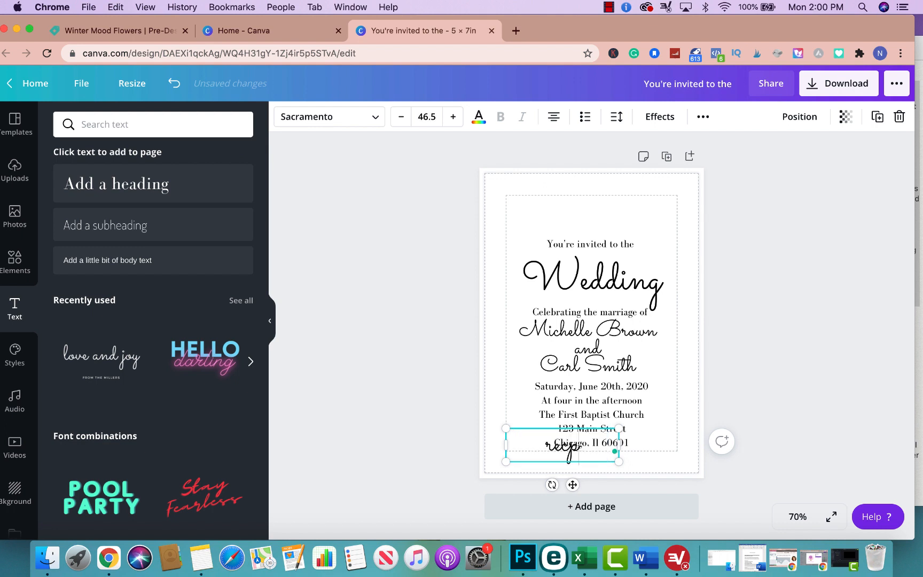
{"action": "type", "text": "tion to follow"}
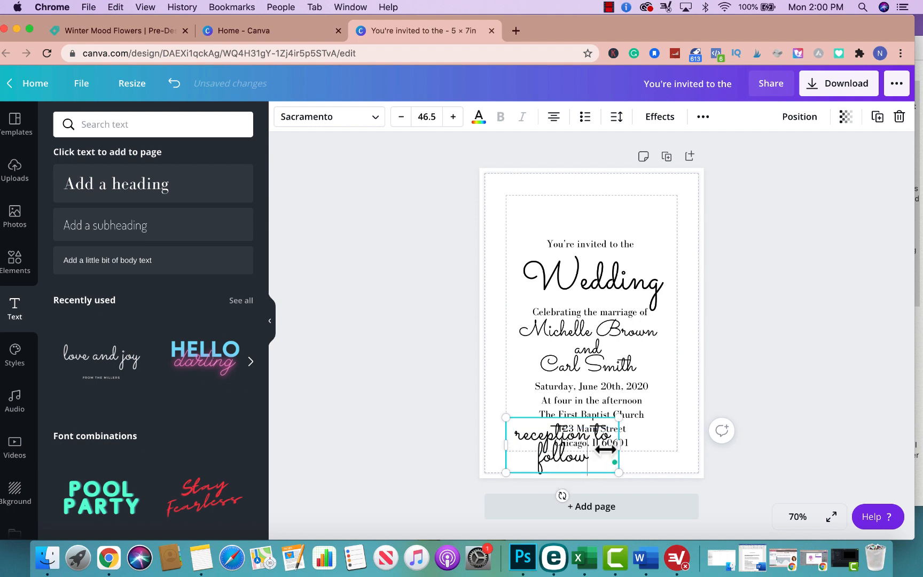
{"action": "left_click_drag", "start_coordinate": [605, 449], "coordinate": [625, 449]}
{"action": "left_click_drag", "start_coordinate": [538, 428], "coordinate": [564, 448]}
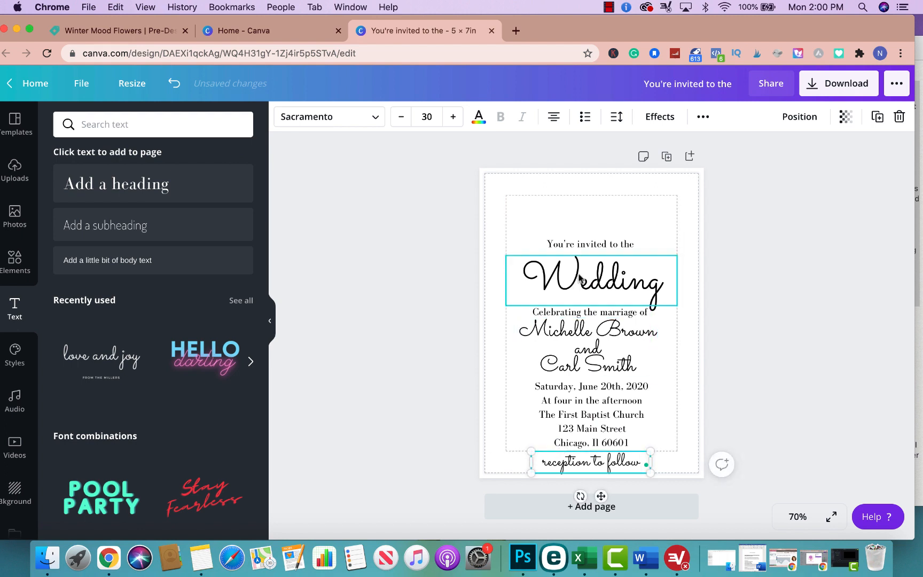
- Move "You're invited to the" up to the upper margin line and bring the "Wedding" title up directly beneath it
{"action": "left_click_drag", "start_coordinate": [609, 245], "coordinate": [601, 212]}
{"action": "left_click", "coordinate": [764, 245]}
{"action": "left_click_drag", "start_coordinate": [604, 270], "coordinate": [606, 234]}
- Shift "Celebrating the marriage of", the couple's names, the date and venue block and "reception to follow" up beneath the title, inside the margins
{"action": "left_click", "coordinate": [622, 320]}
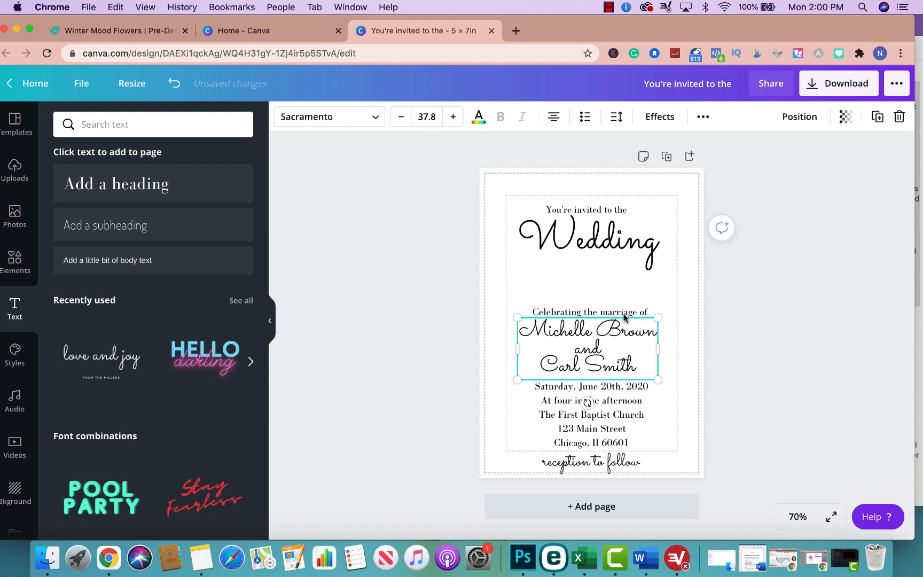
{"action": "left_click", "coordinate": [779, 338]}
{"action": "left_click_drag", "start_coordinate": [602, 310], "coordinate": [600, 264]}
{"action": "left_click_drag", "start_coordinate": [600, 357], "coordinate": [600, 317]}
{"action": "left_click_drag", "start_coordinate": [609, 406], "coordinate": [609, 367]}
{"action": "left_click_drag", "start_coordinate": [616, 453], "coordinate": [612, 434]}
- Insert a blank line after "At four in the afternoon" and move "reception to follow" up closer to the venue address
{"action": "left_click", "coordinate": [640, 362]}
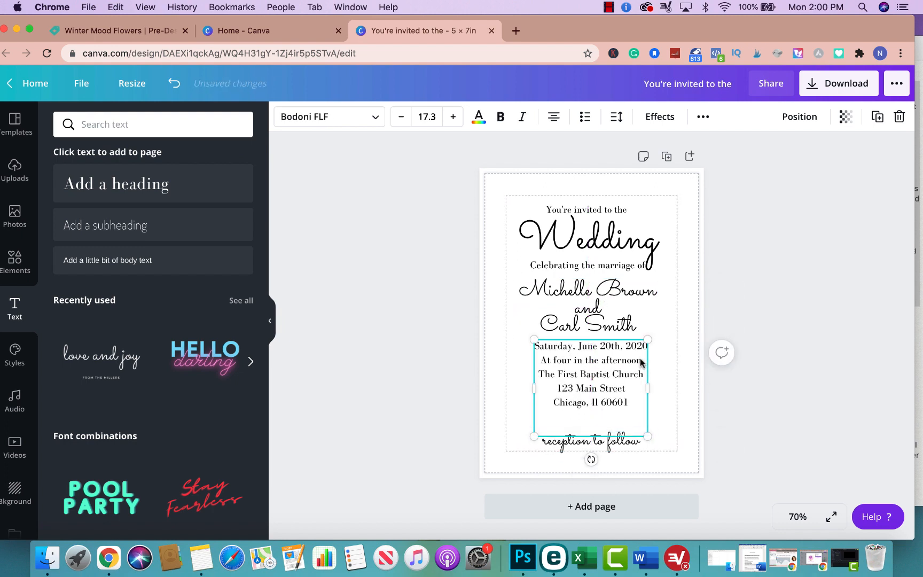
{"action": "left_click", "coordinate": [641, 359]}
{"action": "key", "text": "Return"}
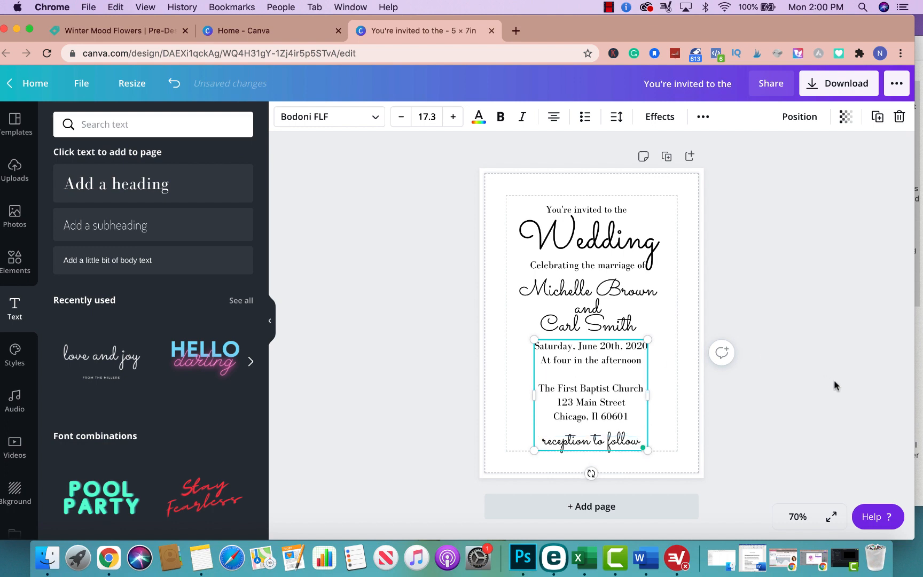
{"action": "left_click", "coordinate": [834, 383]}
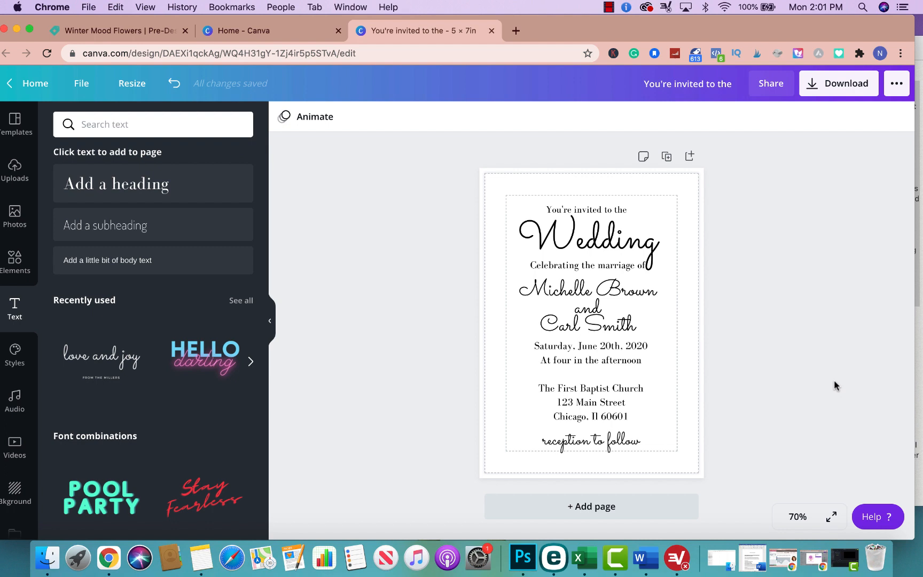
{"action": "left_click_drag", "start_coordinate": [637, 447], "coordinate": [623, 432]}
{"action": "left_click", "coordinate": [820, 384]}
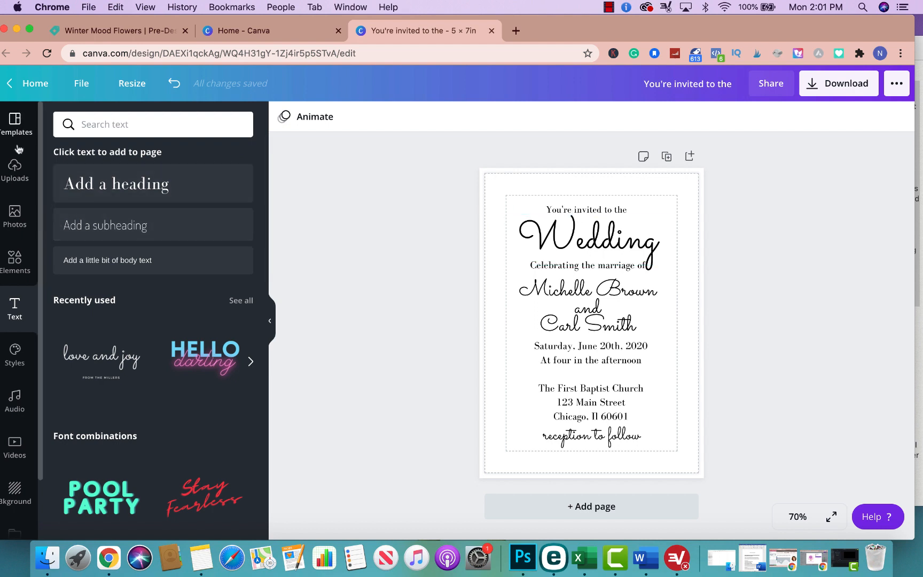
{"action": "left_click", "coordinate": [15, 170]}
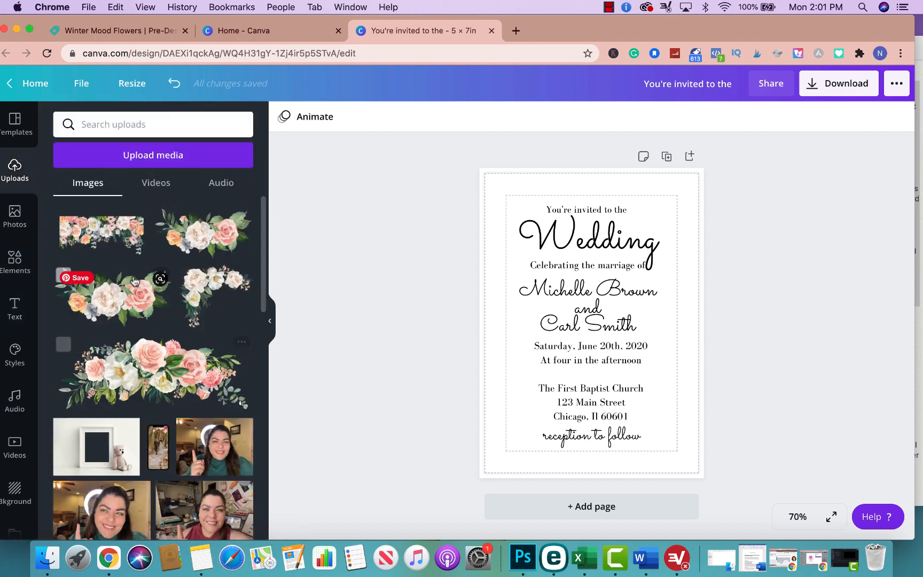
{"action": "left_click", "coordinate": [85, 155]}
{"action": "left_click", "coordinate": [73, 212]}
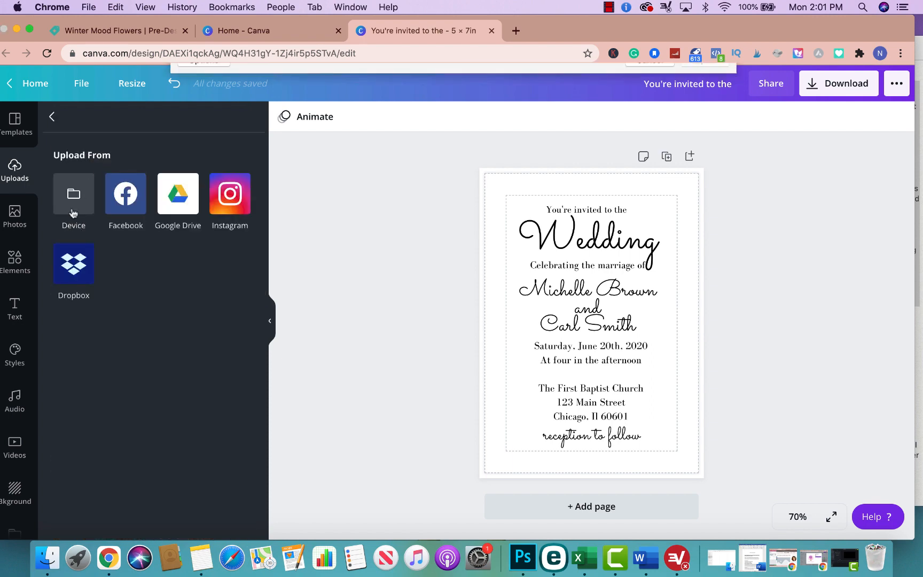
{"action": "left_click", "coordinate": [648, 380]}
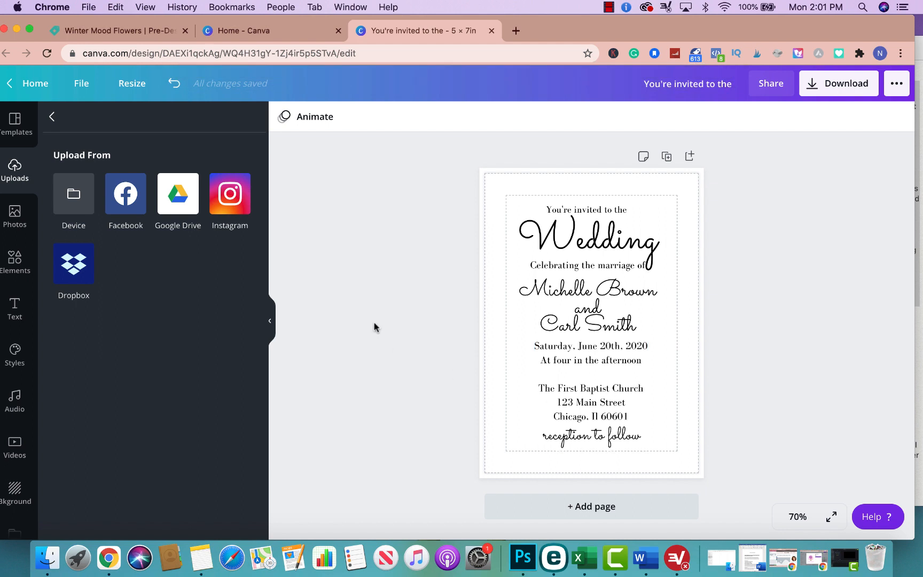
{"action": "left_click", "coordinate": [19, 275]}
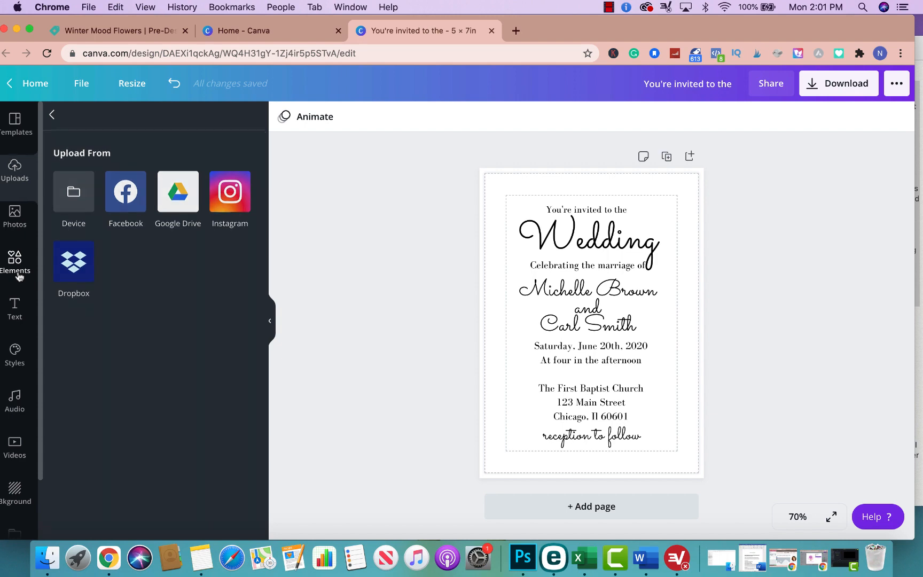
{"action": "left_click", "coordinate": [15, 214]}
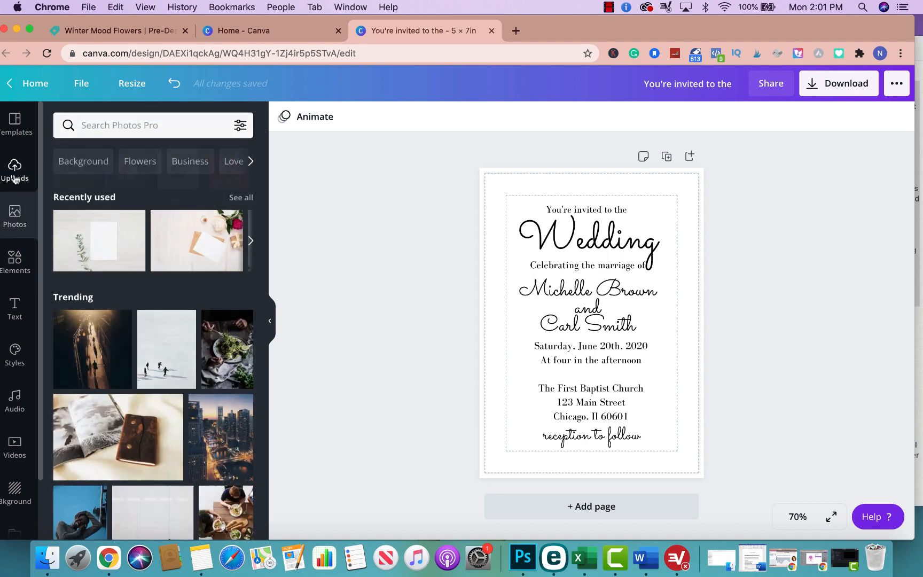
- Add the uploaded white floral corner image to the card and fit it into the upper-left corner, overlapping the page edges
{"action": "left_click", "coordinate": [14, 170]}
{"action": "left_click", "coordinate": [54, 118]}
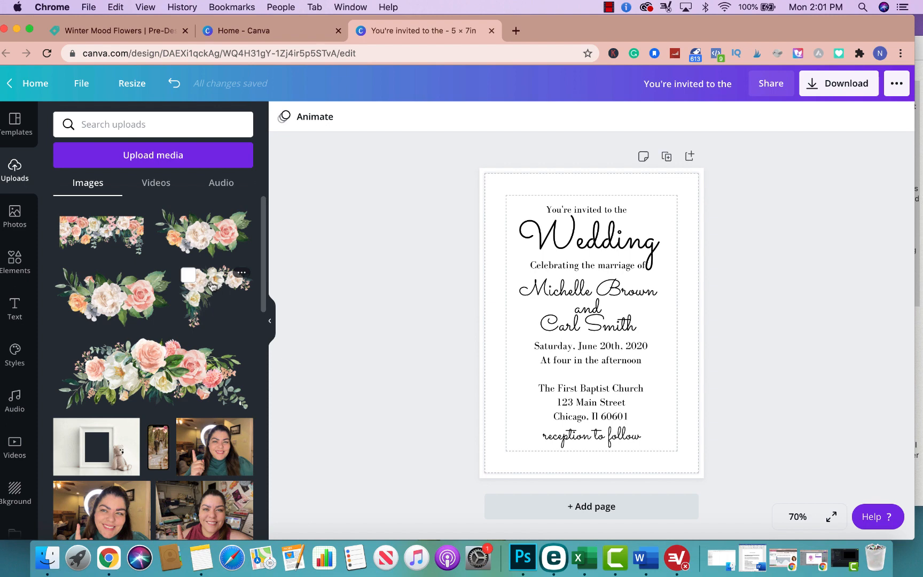
{"action": "left_click", "coordinate": [212, 287]}
{"action": "left_click_drag", "start_coordinate": [523, 372], "coordinate": [469, 274]}
{"action": "left_click_drag", "start_coordinate": [618, 291], "coordinate": [605, 280]}
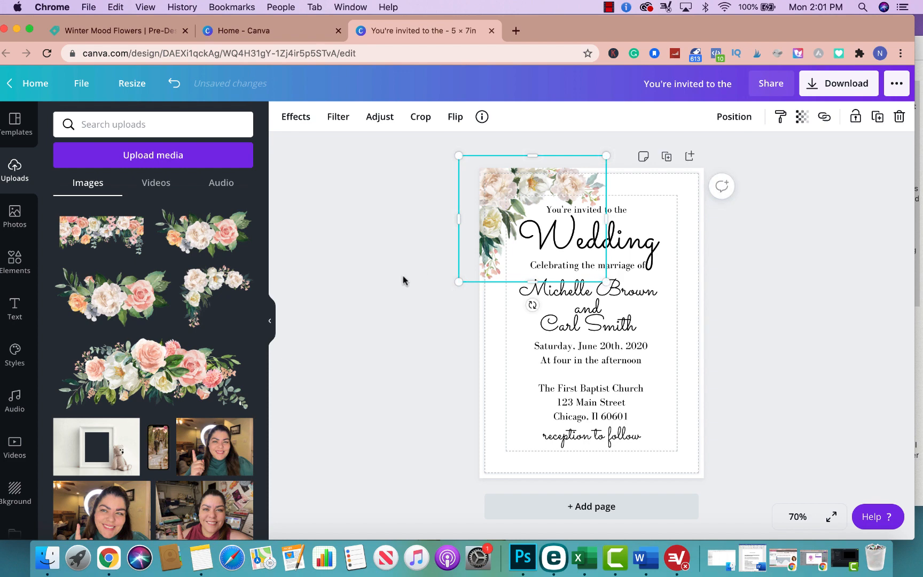
{"action": "left_click", "coordinate": [403, 280]}
- Duplicate the floral corner, flip the copy horizontally and align it in the upper-right corner to mirror the first one
{"action": "left_click", "coordinate": [510, 193]}
{"action": "left_click", "coordinate": [877, 116]}
{"action": "left_click_drag", "start_coordinate": [496, 199], "coordinate": [574, 208]}
{"action": "left_click", "coordinate": [455, 119]}
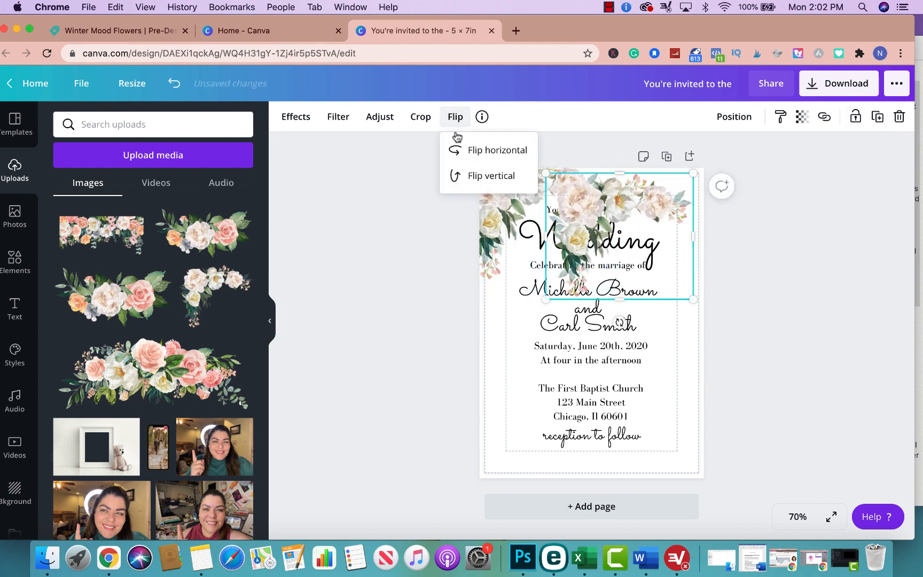
{"action": "left_click", "coordinate": [486, 152]}
{"action": "left_click_drag", "start_coordinate": [661, 223], "coordinate": [694, 206]}
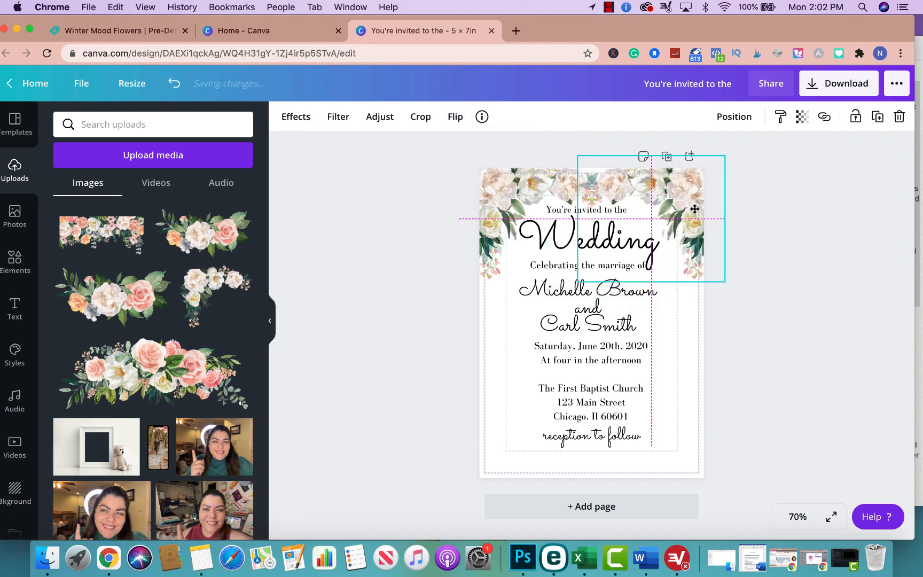
{"action": "left_click", "coordinate": [539, 194], "text": "shift"}
{"action": "left_click", "coordinate": [490, 231], "text": "shift"}
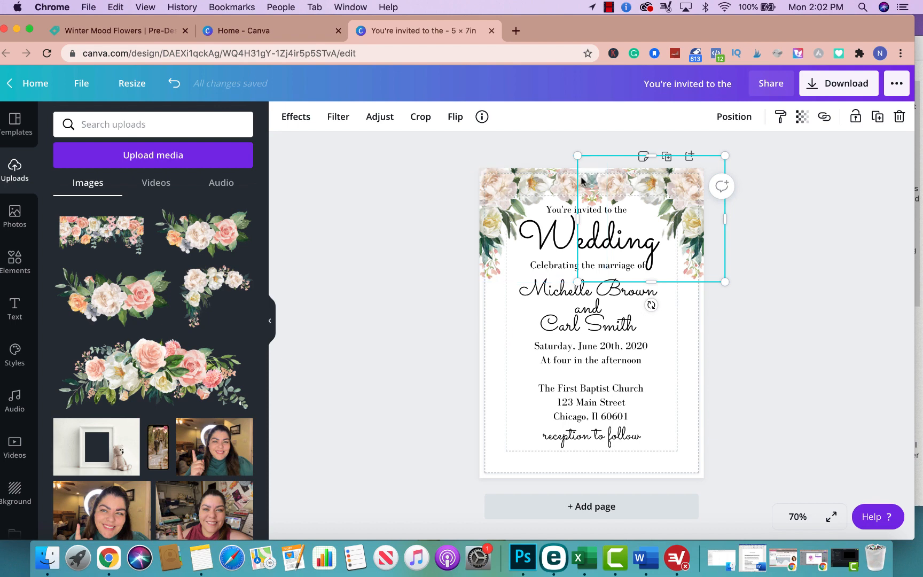
{"action": "left_click", "coordinate": [821, 267]}
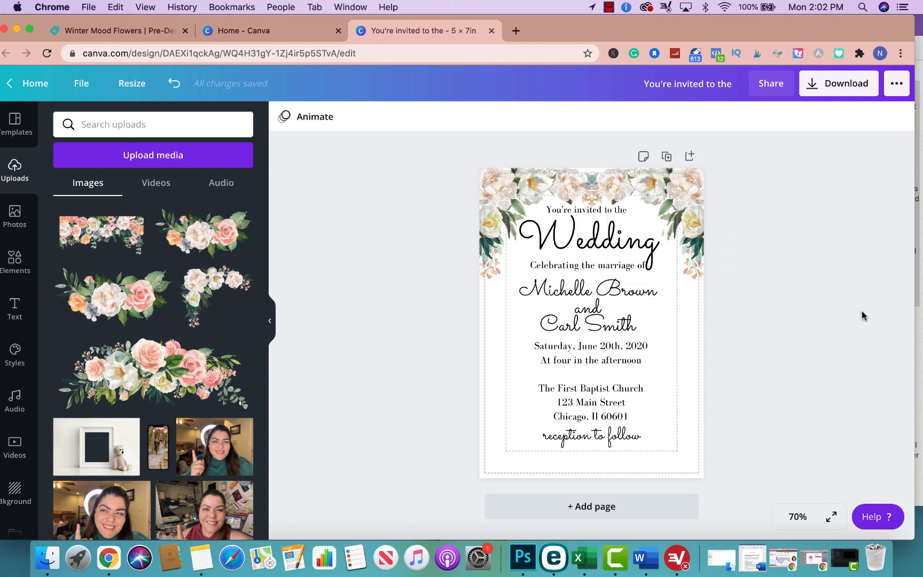
{"action": "left_click_drag", "start_coordinate": [701, 216], "coordinate": [694, 215]}
{"action": "left_click", "coordinate": [880, 288]}
- Show the rulers and use a temporary horizontal guide to check that both floral corners end level, removing the guide after the check
{"action": "left_click", "coordinate": [89, 87]}
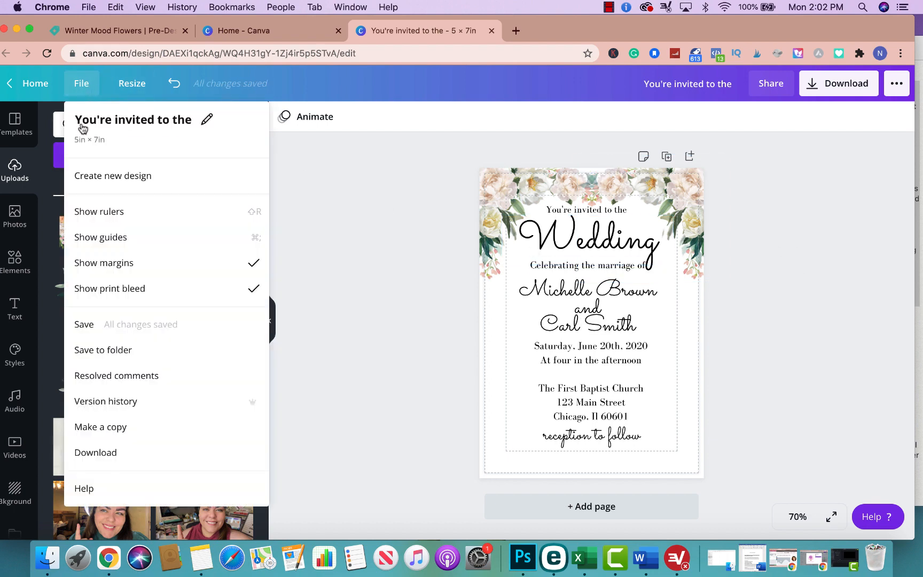
{"action": "left_click", "coordinate": [92, 211]}
{"action": "left_click_drag", "start_coordinate": [581, 144], "coordinate": [589, 287]}
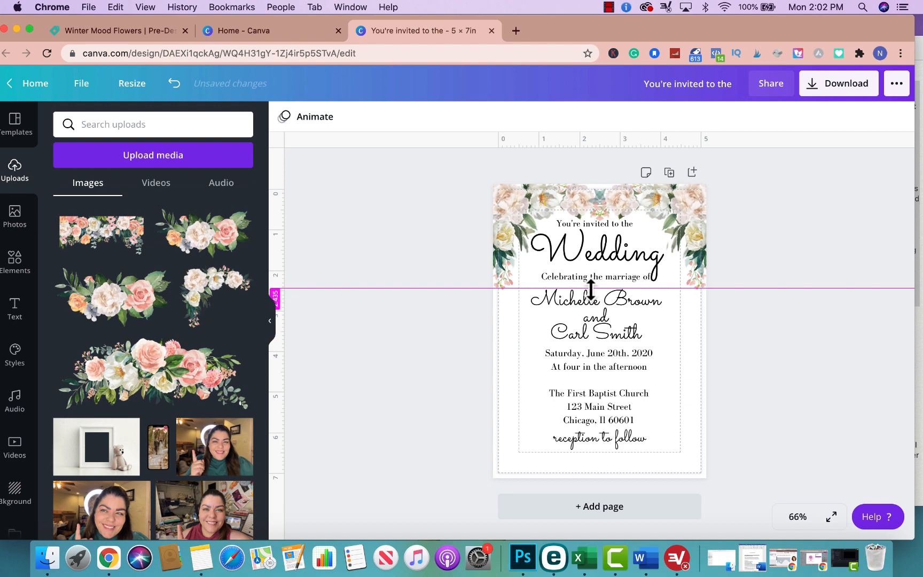
{"action": "left_click_drag", "start_coordinate": [680, 289], "coordinate": [673, 155]}
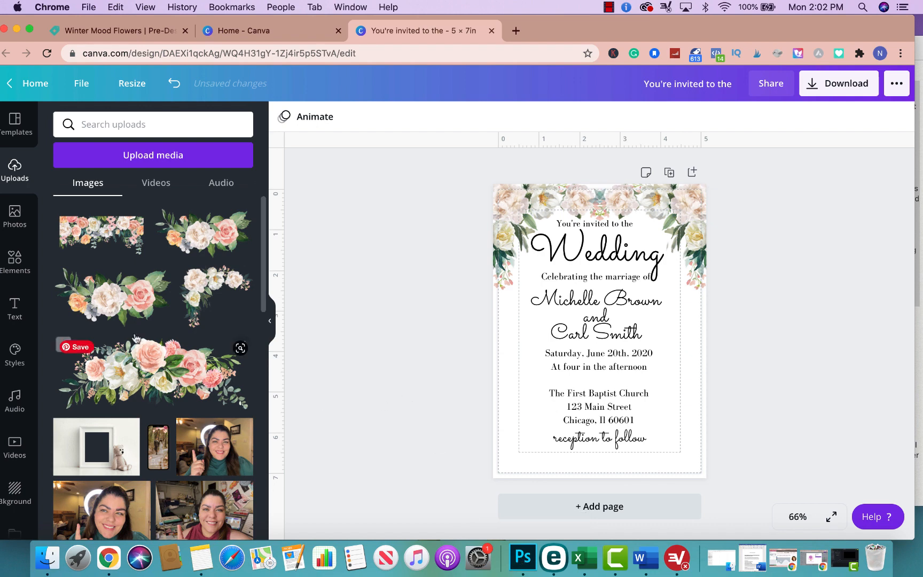
- Add the uploaded peach rose spray, shrink it to a small ornament and center it between "At four in the afternoon" and "The First Baptist Church"
{"action": "left_click", "coordinate": [197, 242]}
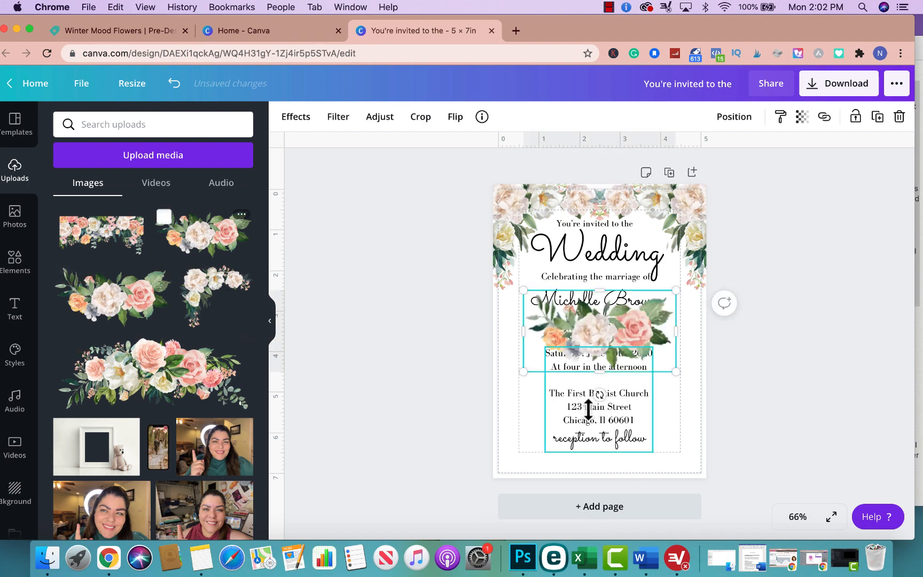
{"action": "left_click_drag", "start_coordinate": [634, 333], "coordinate": [634, 372]}
{"action": "left_click_drag", "start_coordinate": [676, 410], "coordinate": [601, 380]}
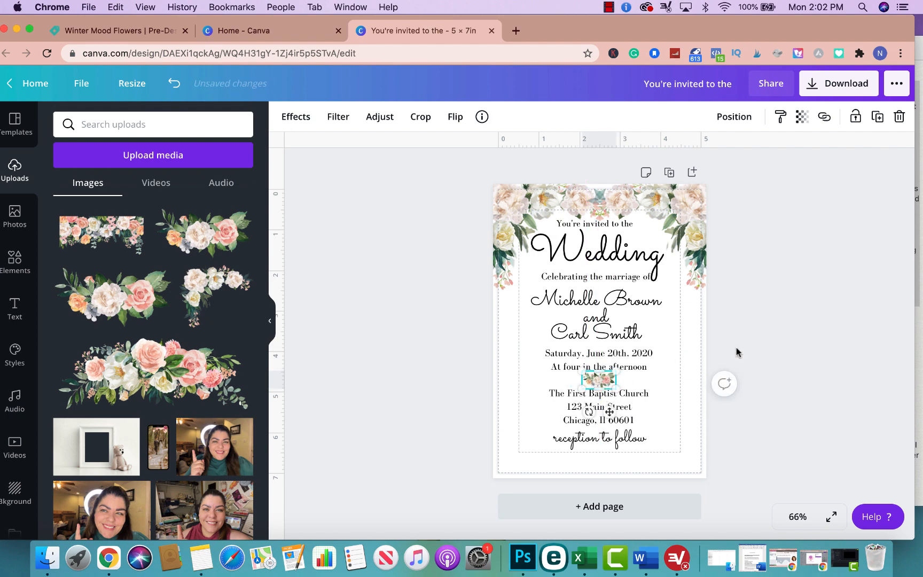
{"action": "left_click", "coordinate": [725, 380]}
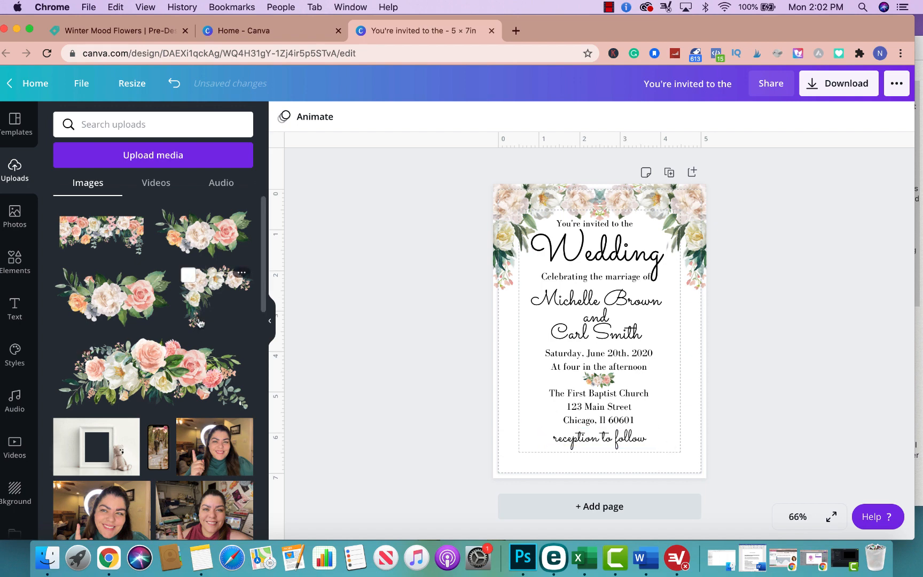
- Place a smaller rose spray at the start of the "reception to follow" line and duplicate it at the line's end
{"action": "left_click", "coordinate": [203, 232]}
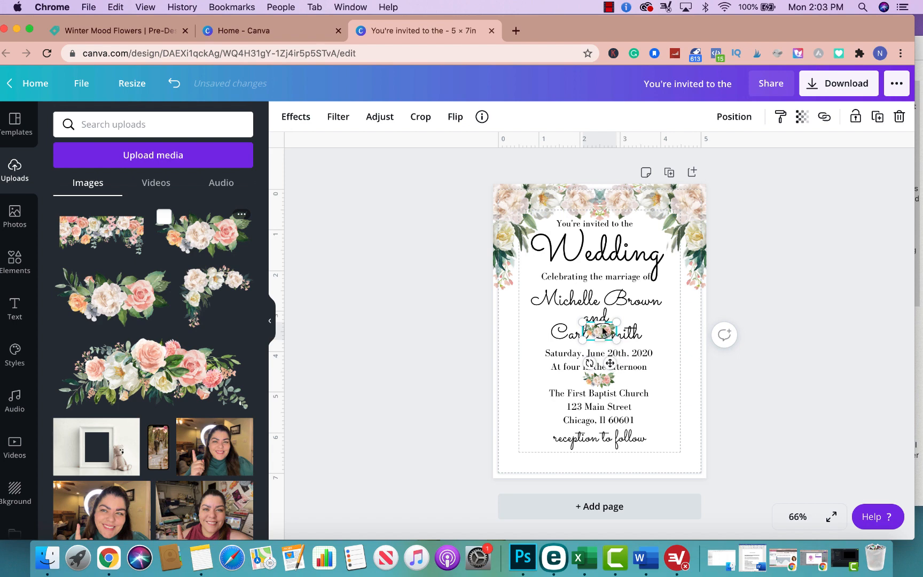
{"action": "left_click_drag", "start_coordinate": [589, 325], "coordinate": [526, 432]}
{"action": "left_click", "coordinate": [447, 416]}
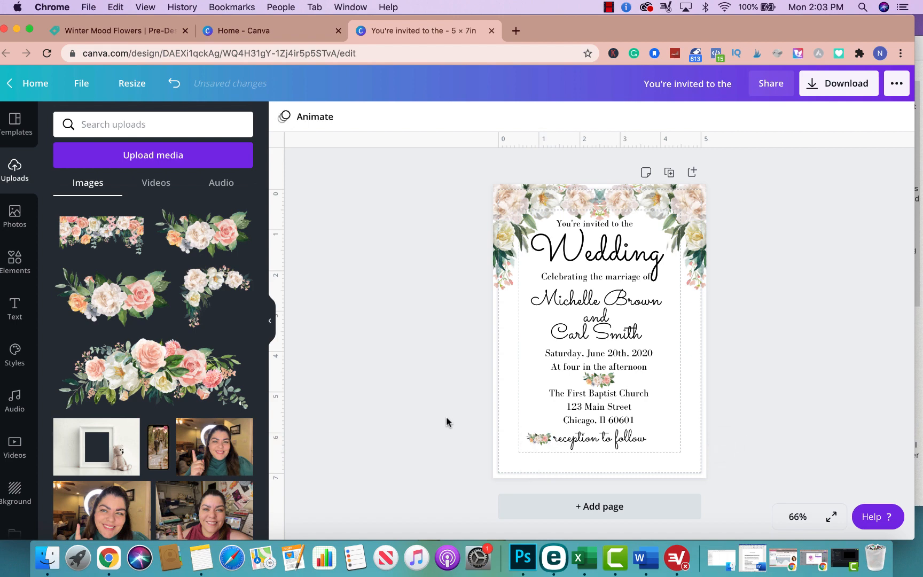
{"action": "left_click", "coordinate": [537, 441]}
{"action": "left_click", "coordinate": [877, 116]}
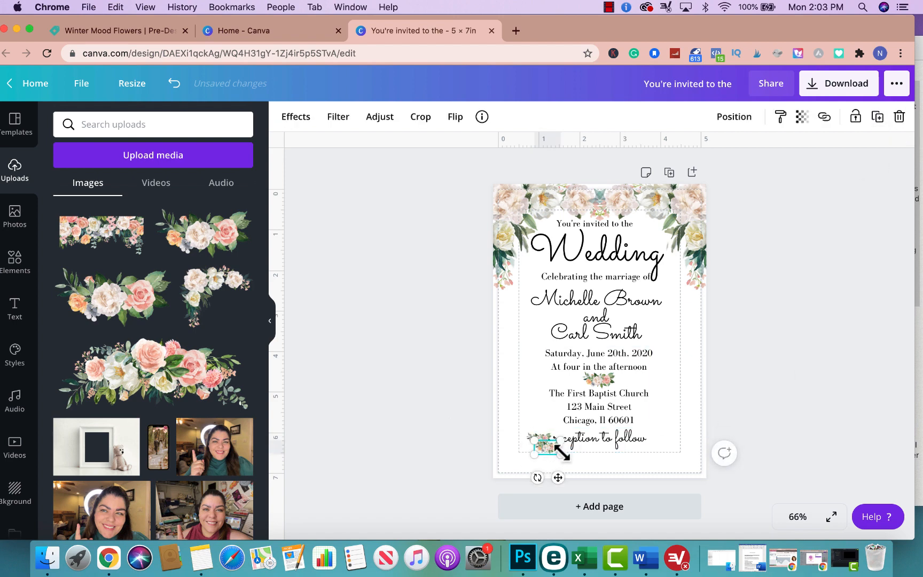
{"action": "left_click_drag", "start_coordinate": [546, 451], "coordinate": [665, 438]}
{"action": "left_click", "coordinate": [823, 395]}
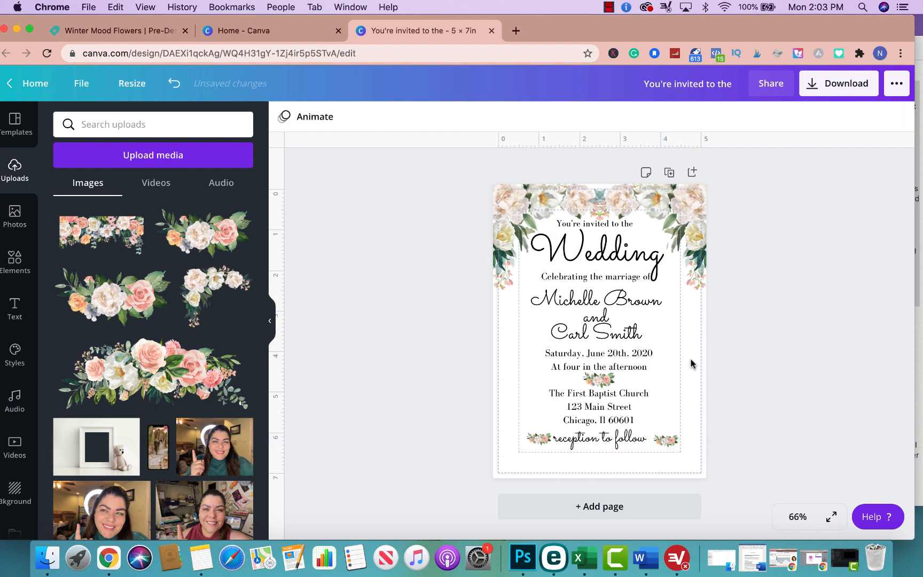
- Recolor the "Wedding" title with the peach tone from the rose spray's photo colors
{"action": "left_click", "coordinate": [571, 253]}
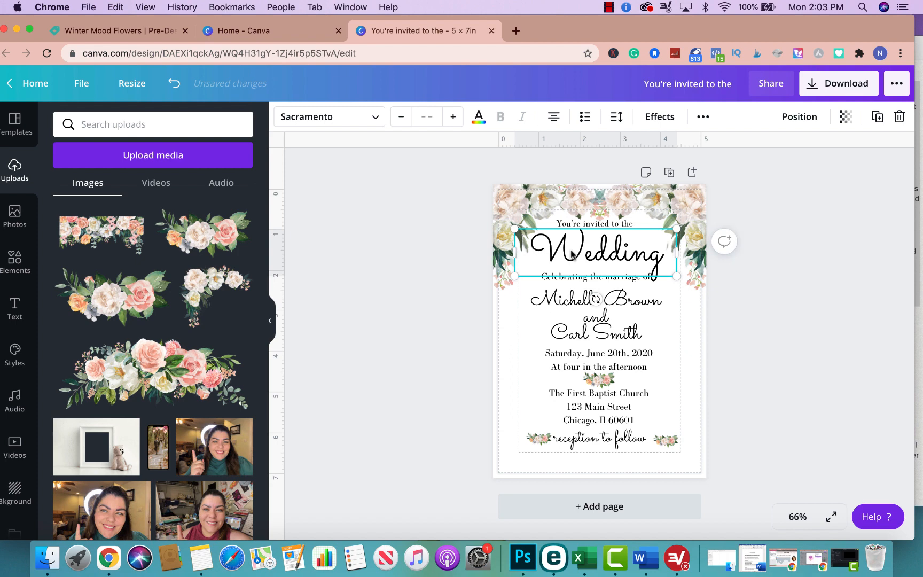
{"action": "left_click", "coordinate": [478, 118]}
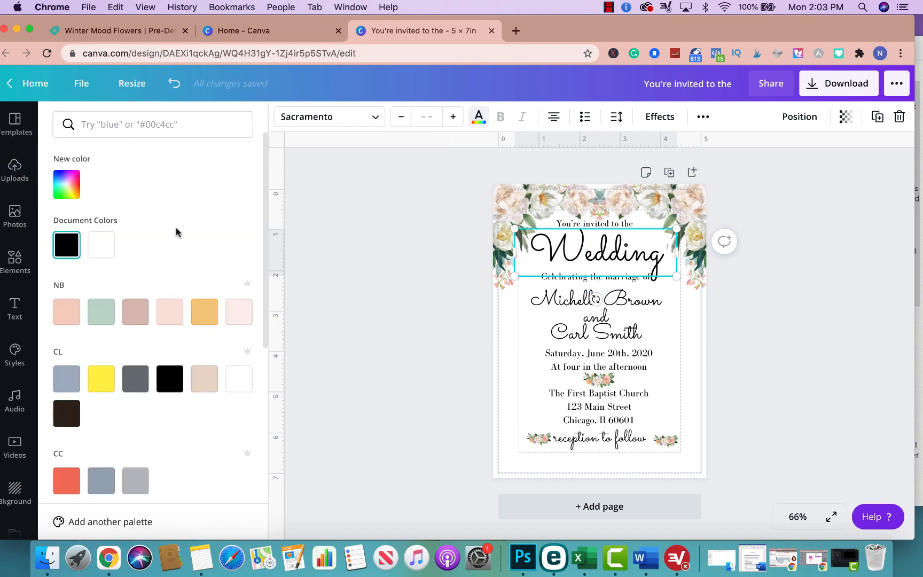
{"action": "scroll", "coordinate": [184, 311], "scroll_direction": "down", "scroll_amount": 3}
{"action": "scroll", "coordinate": [185, 312], "scroll_direction": "down", "scroll_amount": 2}
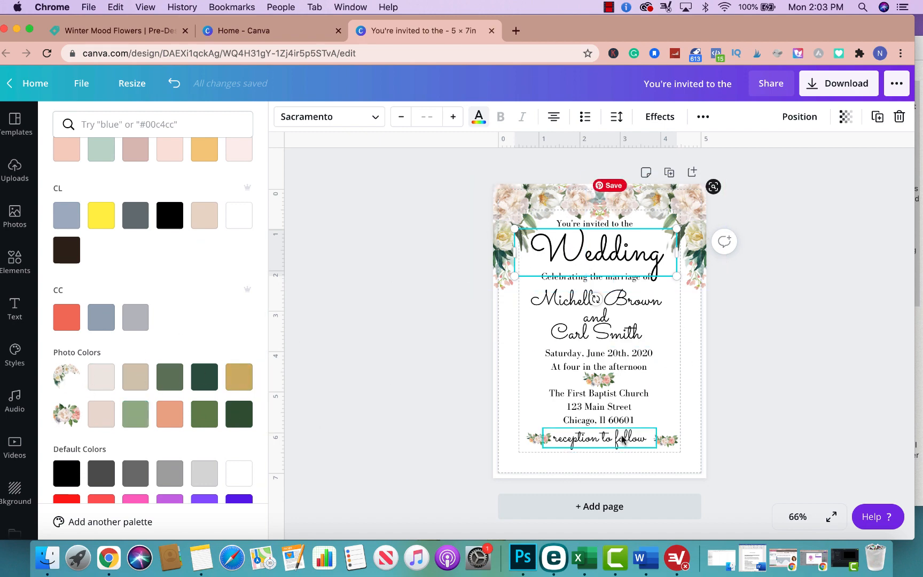
{"action": "left_click", "coordinate": [171, 416]}
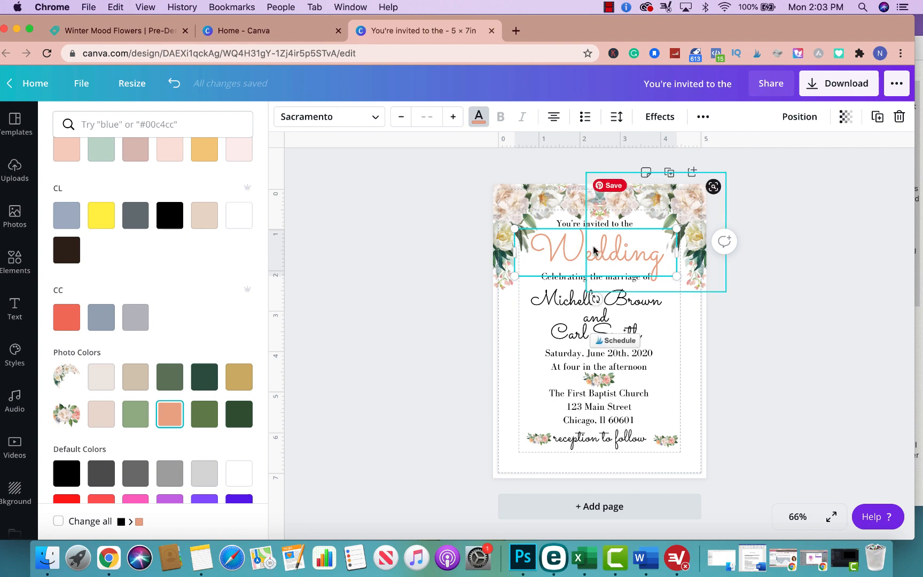
- Recolor the "reception to follow" line with the olive green from the rose spray's photo colors
{"action": "left_click", "coordinate": [817, 416]}
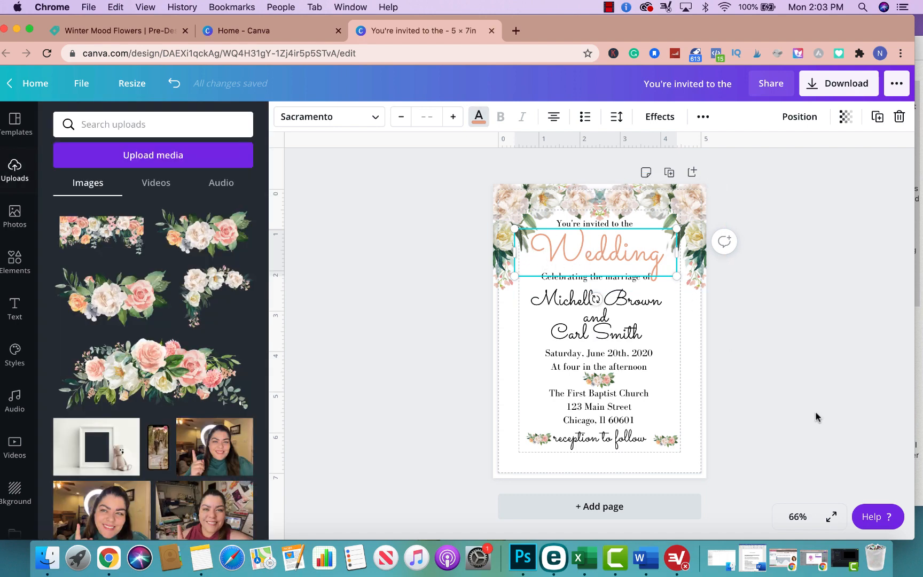
{"action": "left_click", "coordinate": [568, 440]}
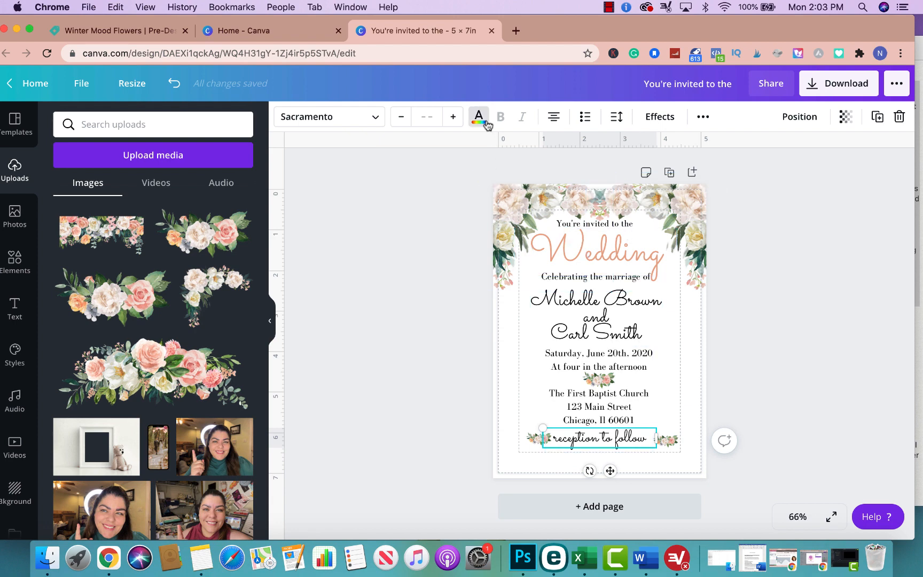
{"action": "left_click", "coordinate": [479, 118]}
{"action": "scroll", "coordinate": [134, 344], "scroll_direction": "down", "scroll_amount": 5}
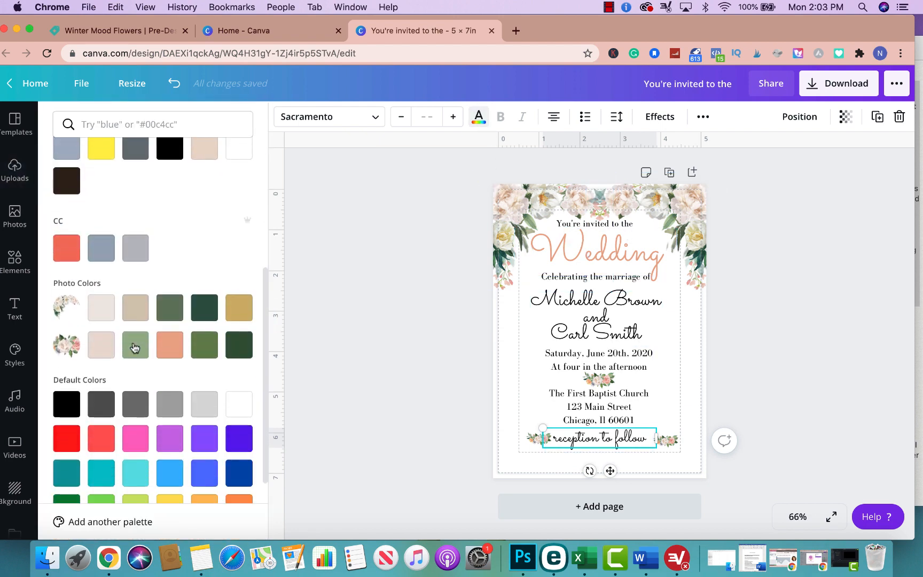
{"action": "left_click", "coordinate": [210, 353]}
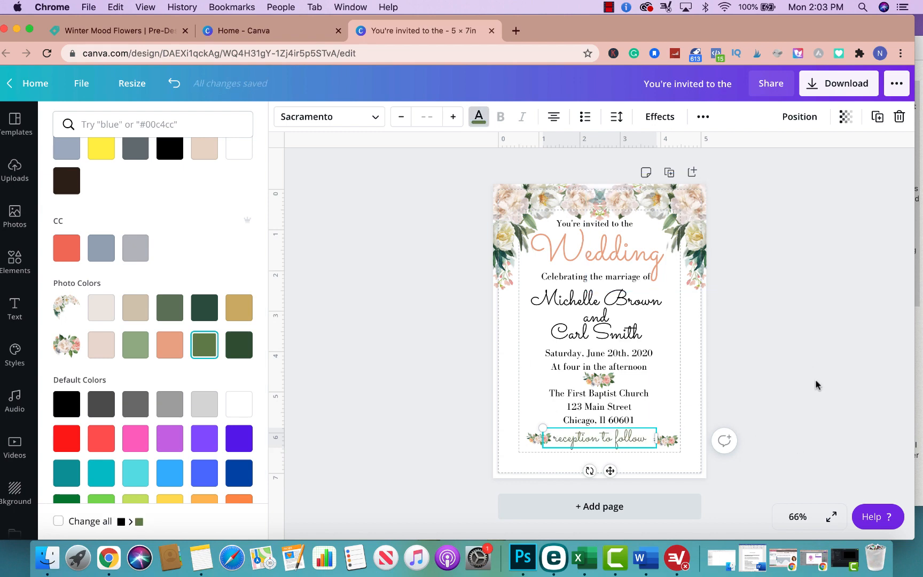
{"action": "key", "text": "Escape"}
- Recolor the couple's names with the olive green from the rose spray's photo colors
{"action": "left_click", "coordinate": [608, 331]}
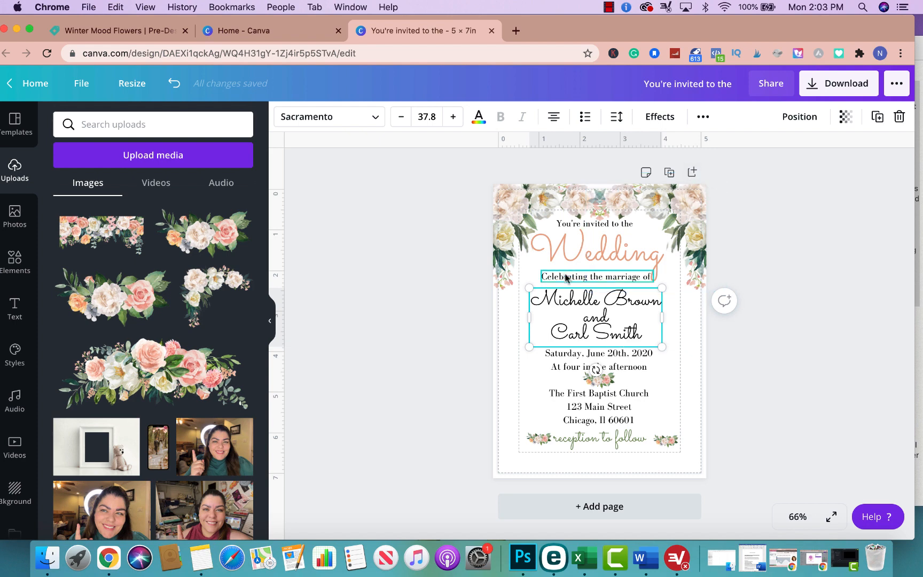
{"action": "left_click", "coordinate": [478, 119]}
{"action": "scroll", "coordinate": [167, 367], "scroll_direction": "down", "scroll_amount": 5}
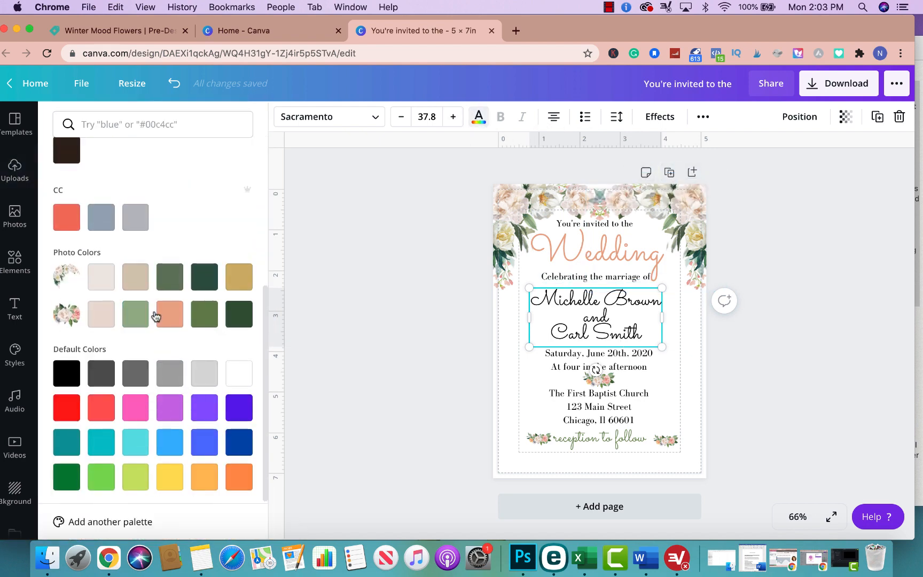
{"action": "left_click", "coordinate": [197, 321]}
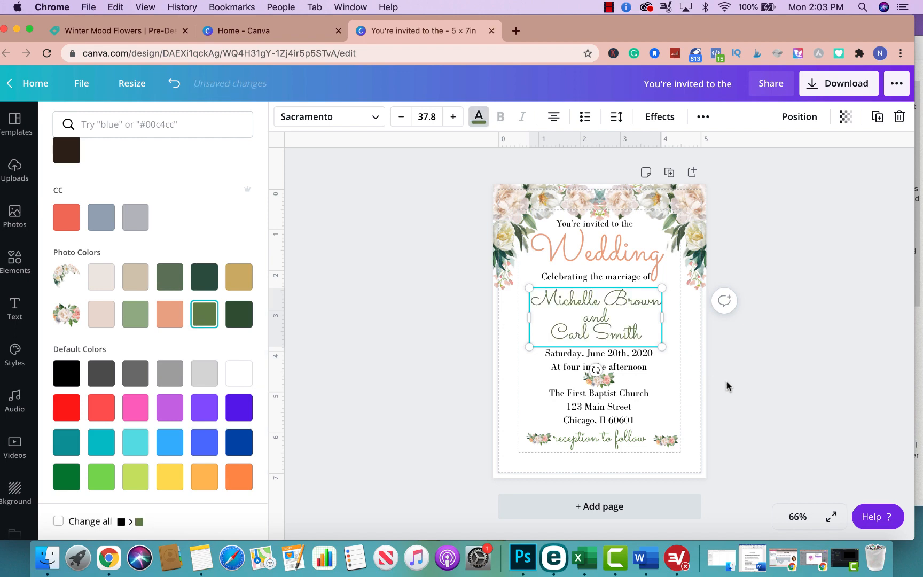
{"action": "left_click", "coordinate": [800, 368]}
{"action": "left_click", "coordinate": [858, 336]}
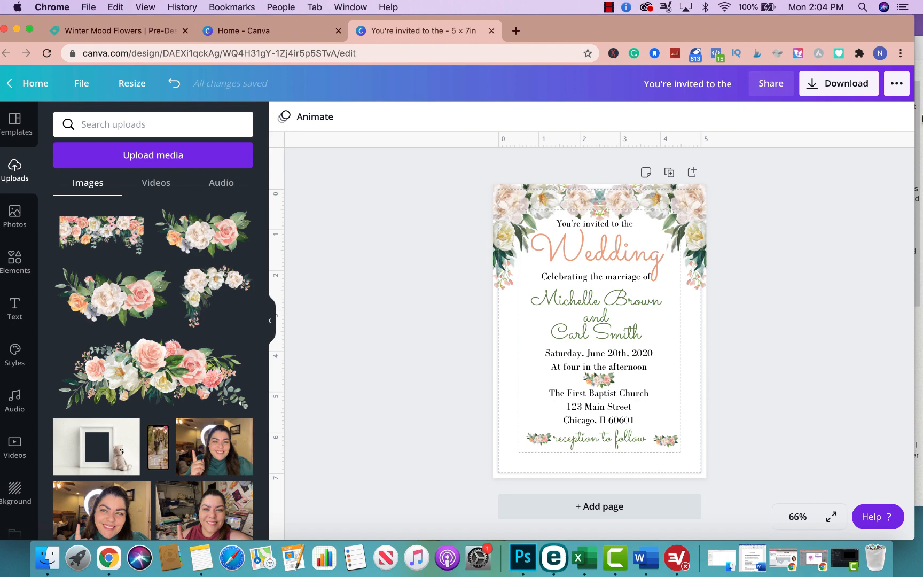
- Rename the design as "5x7 with bleed"
{"action": "left_click", "coordinate": [666, 90]}
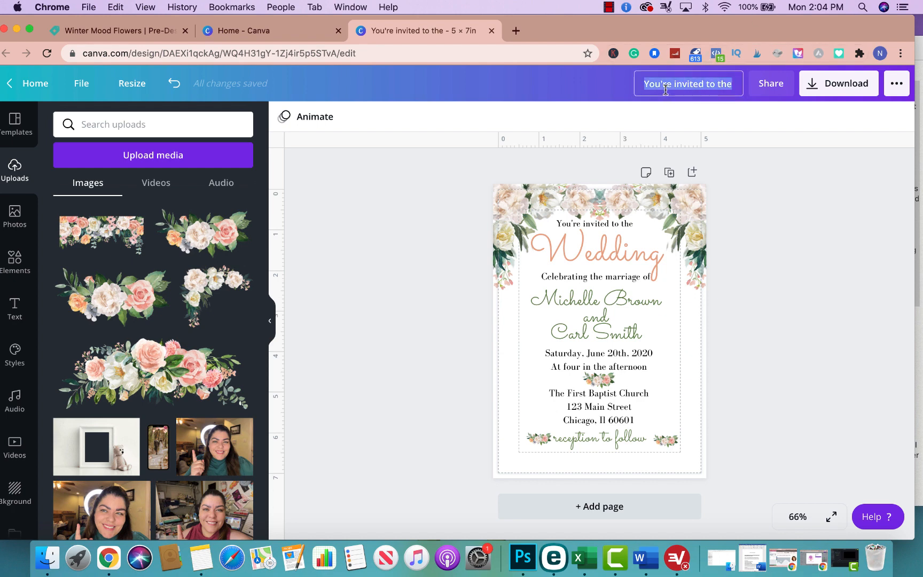
{"action": "type", "text": "5x7"}
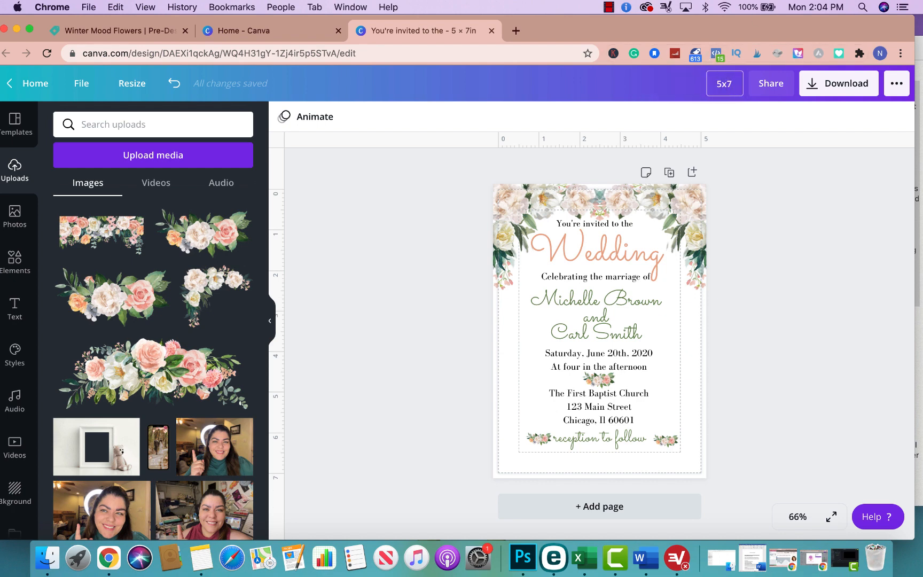
{"action": "type", "text": " with bleed"}
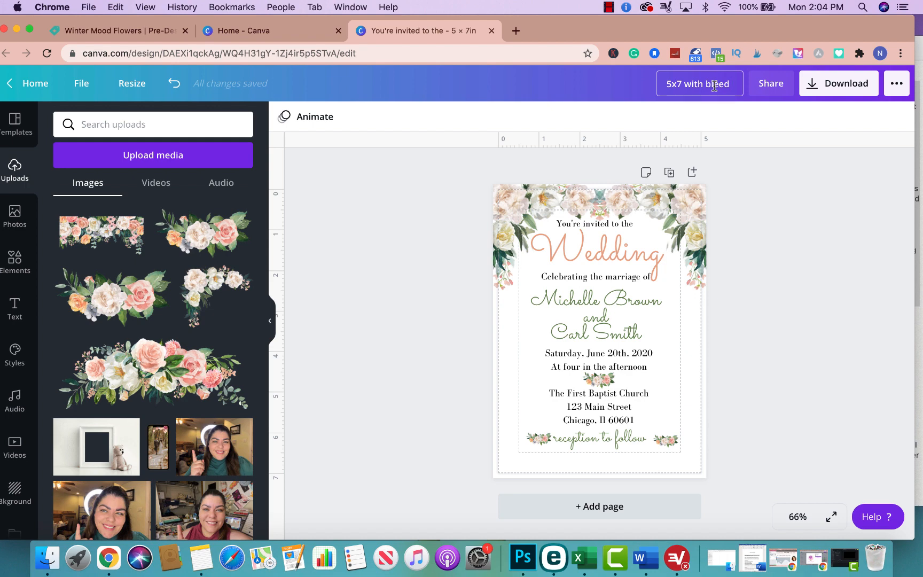
- Download the invitation as a PDF Print file and return to editing
{"action": "left_click", "coordinate": [837, 91]}
{"action": "left_click", "coordinate": [789, 172]}
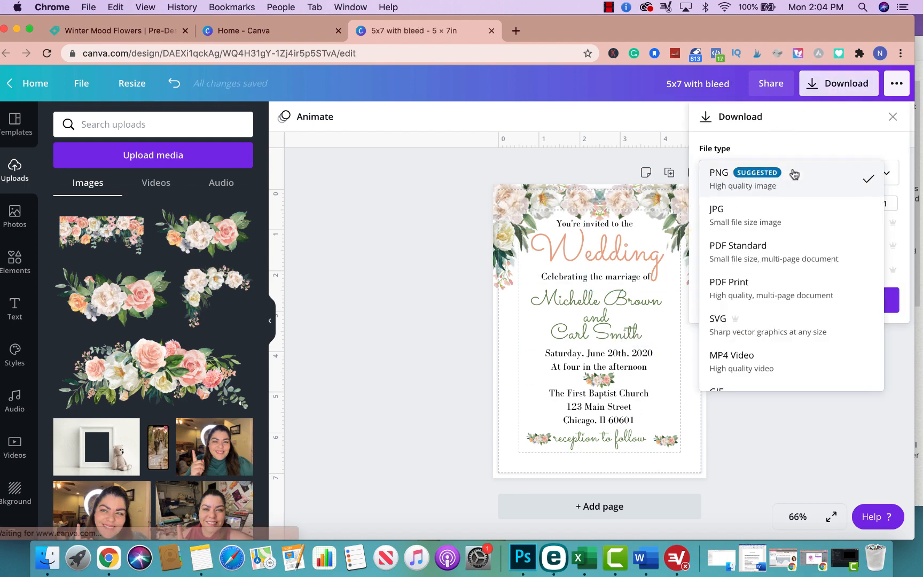
{"action": "left_click", "coordinate": [749, 284]}
{"action": "left_click", "coordinate": [767, 227]}
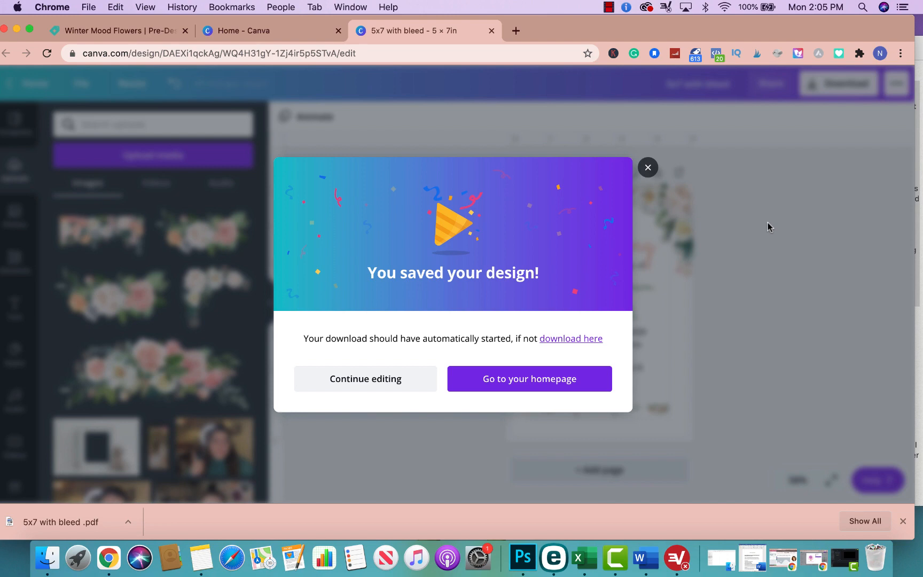
{"action": "left_click", "coordinate": [367, 389]}
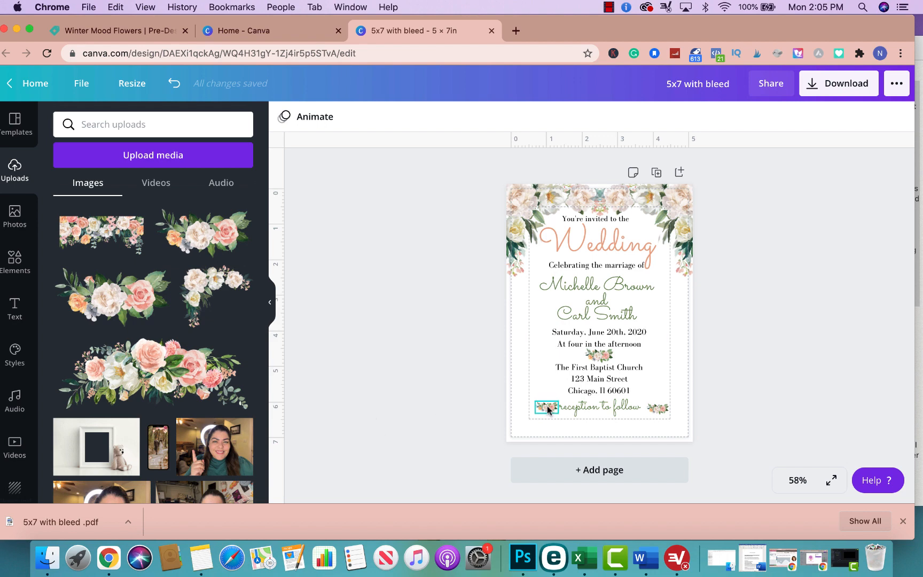
- Download the invitation as a PNG at size 1 and add the downloaded image to the uploads
{"action": "left_click", "coordinate": [831, 84]}
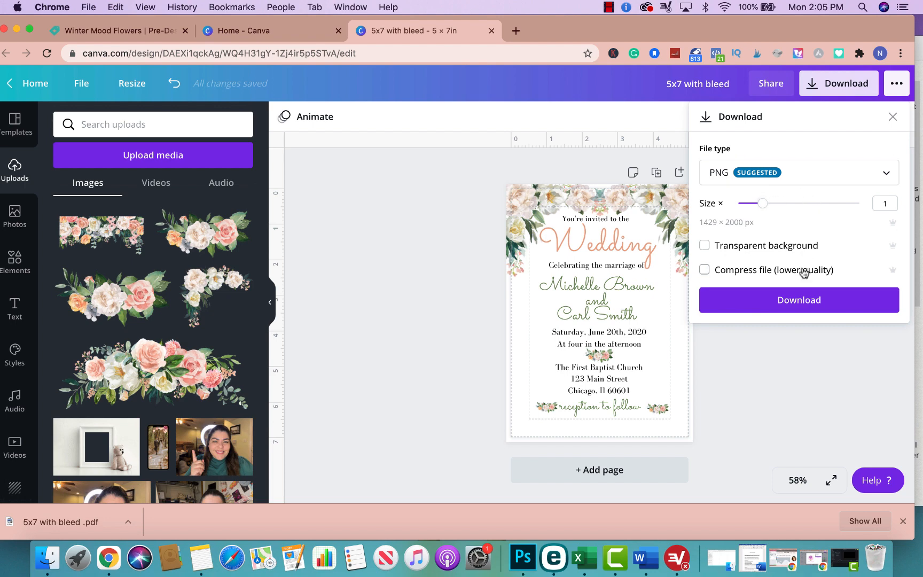
{"action": "left_click", "coordinate": [735, 299]}
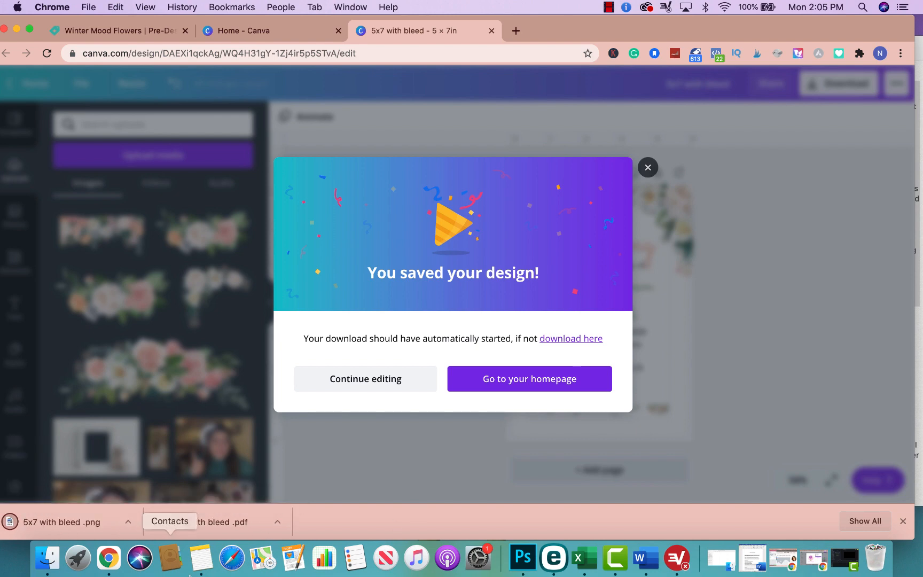
{"action": "left_click", "coordinate": [650, 166]}
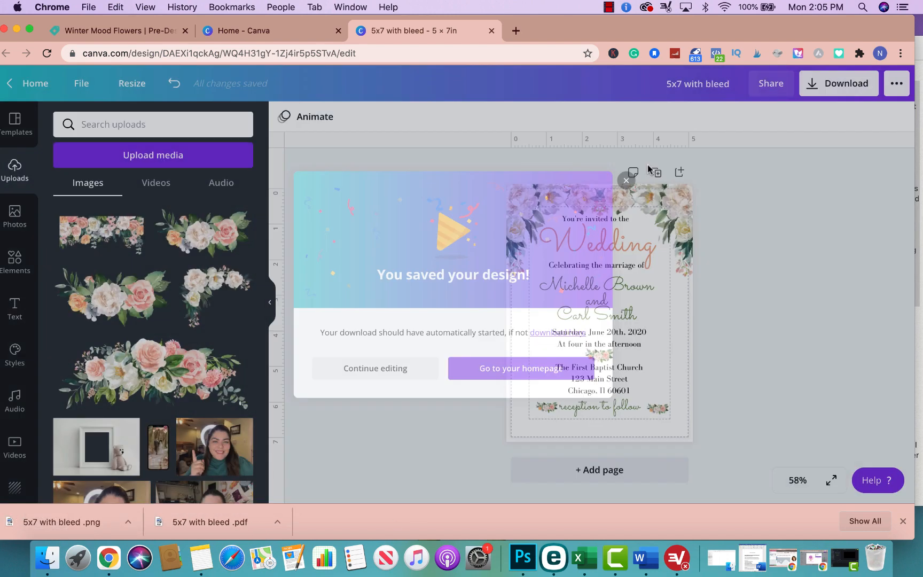
{"action": "left_click_drag", "start_coordinate": [61, 522], "coordinate": [160, 293]}
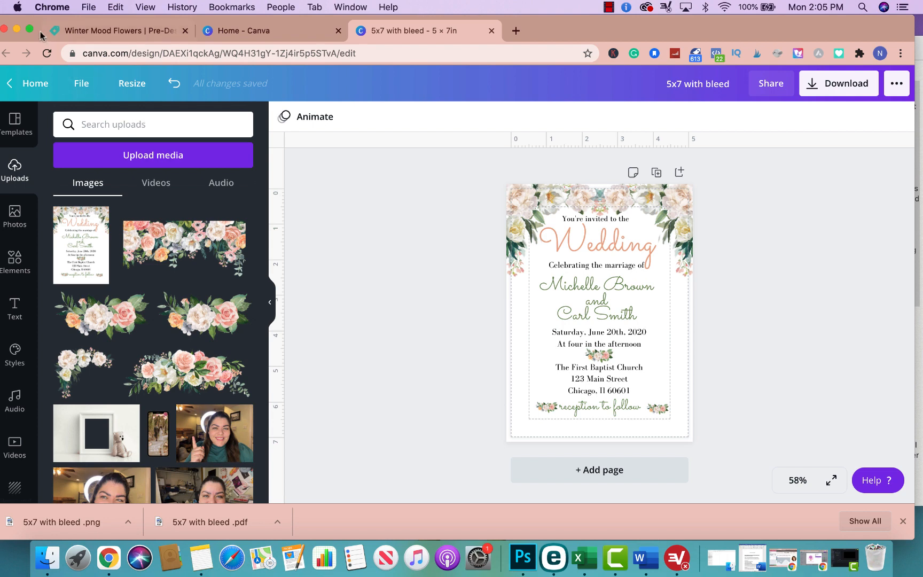
- Create a new custom-size design of 2500 × 2300 px from the home page
{"action": "left_click", "coordinate": [39, 84]}
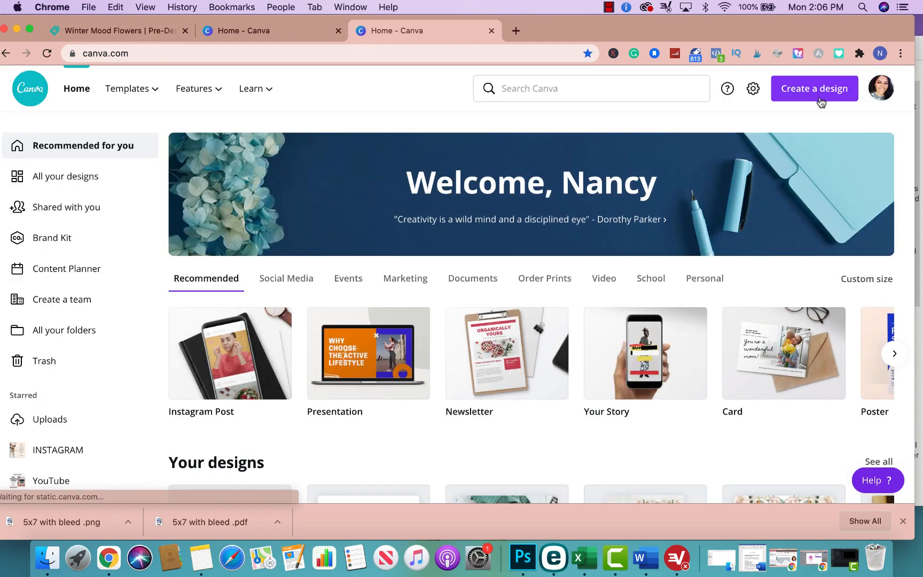
{"action": "left_click", "coordinate": [777, 90]}
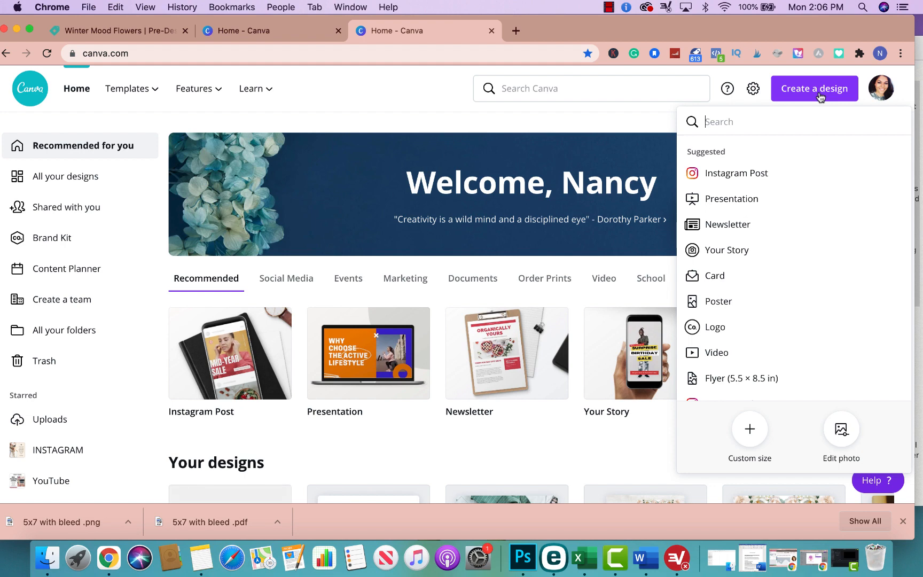
{"action": "left_click", "coordinate": [748, 431]}
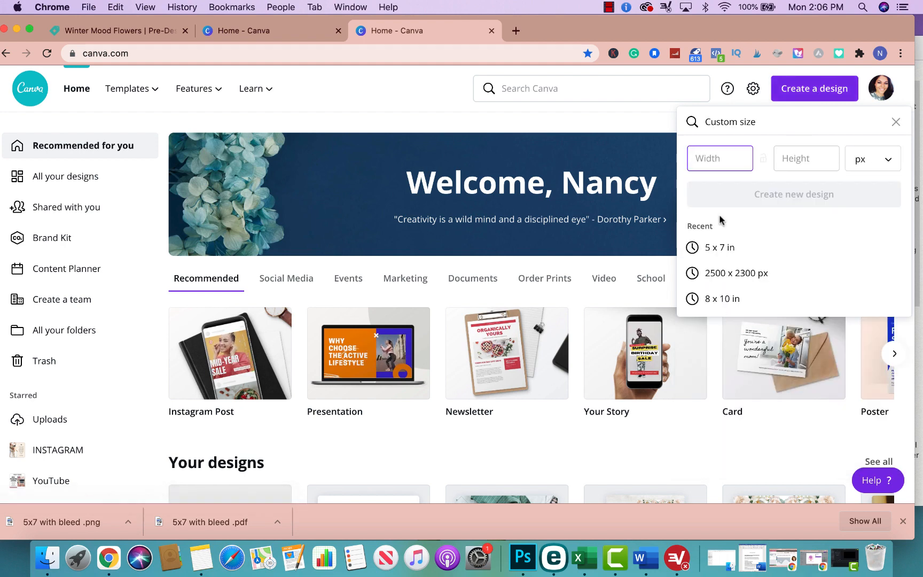
{"action": "type", "text": "2500"}
{"action": "key", "text": "Tab"}
{"action": "type", "text": "2500"}
{"action": "key", "text": "BackSpace"}
{"action": "key", "text": "BackSpace"}
{"action": "type", "text": "3"}
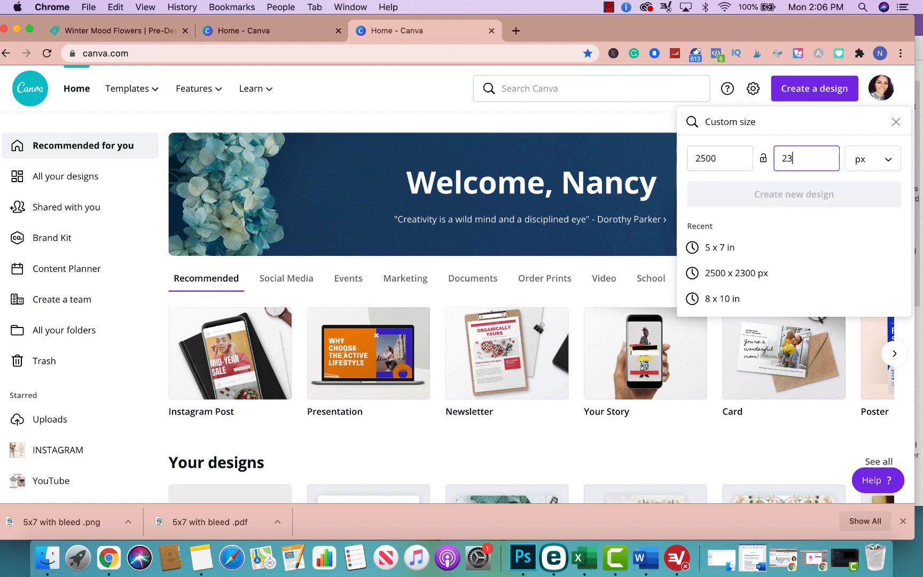
{"action": "type", "text": "00"}
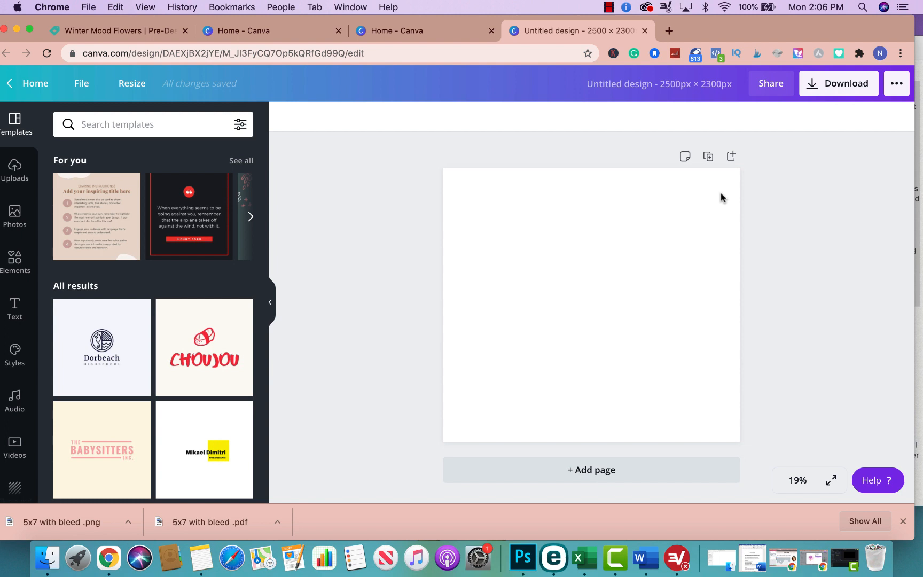
- Search the photo library for "flatlays" and delete the stray line from the blank page
{"action": "left_click", "coordinate": [14, 212]}
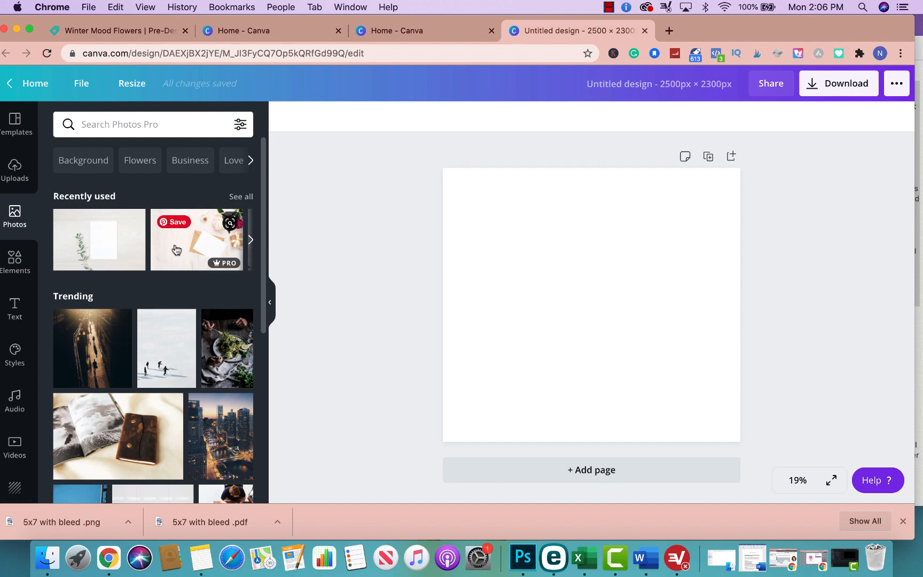
{"action": "left_click", "coordinate": [150, 125]}
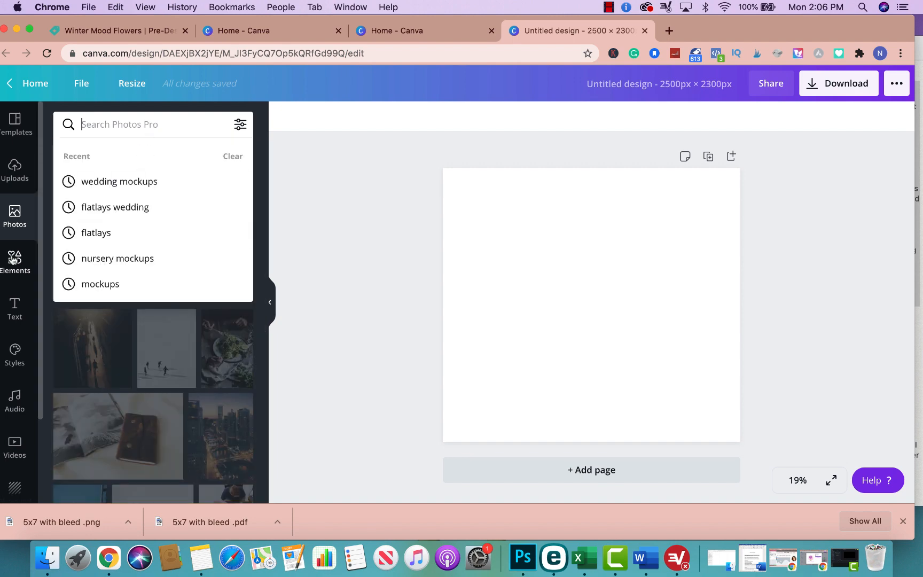
{"action": "left_click", "coordinate": [16, 224]}
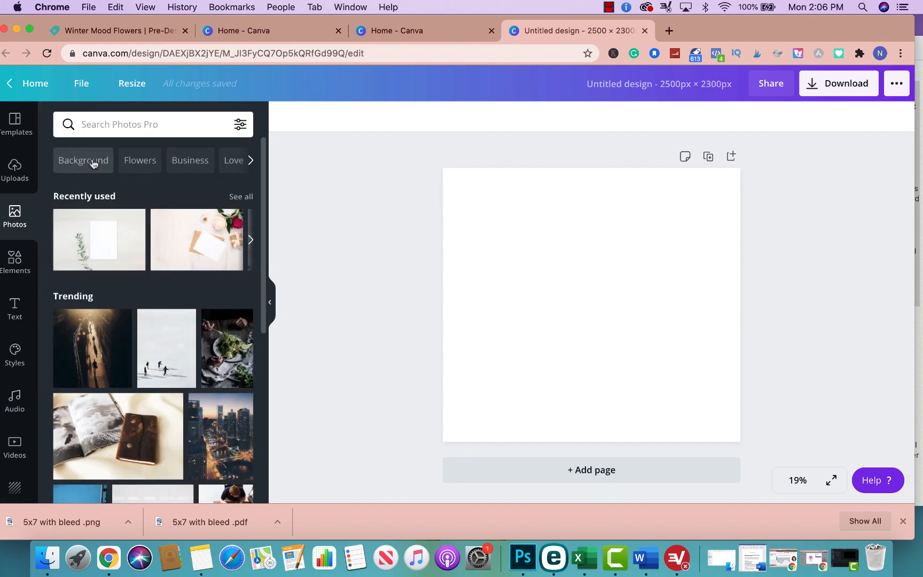
{"action": "key", "text": "l"}
{"action": "left_click", "coordinate": [94, 125]}
{"action": "type", "text": "flatlays"}
{"action": "key", "text": "Return"}
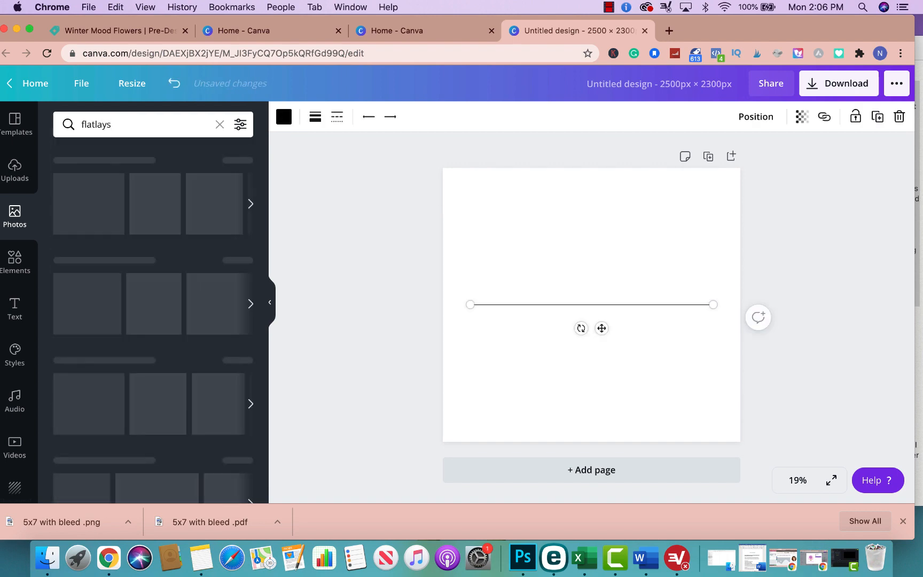
{"action": "scroll", "coordinate": [180, 298], "scroll_direction": "down", "scroll_amount": 10}
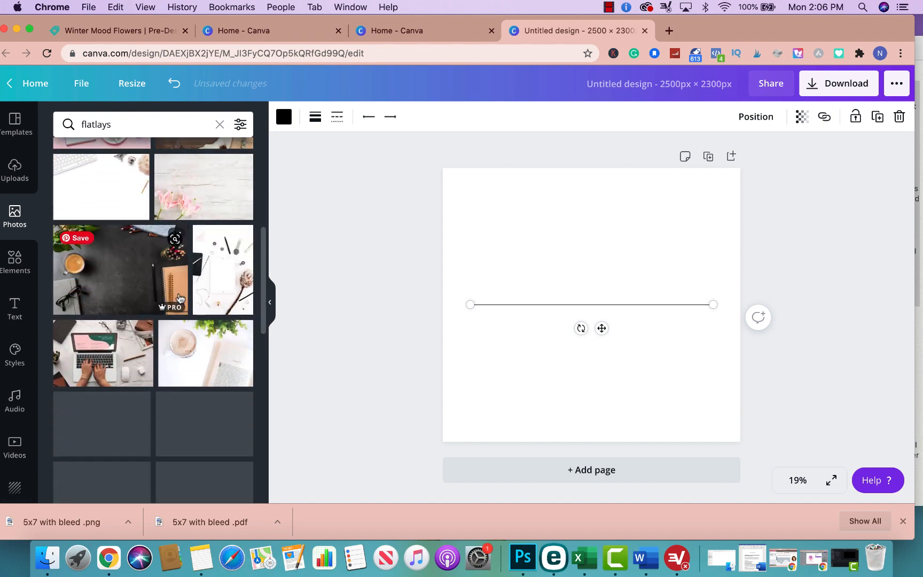
{"action": "scroll", "coordinate": [180, 298], "scroll_direction": "down", "scroll_amount": 4}
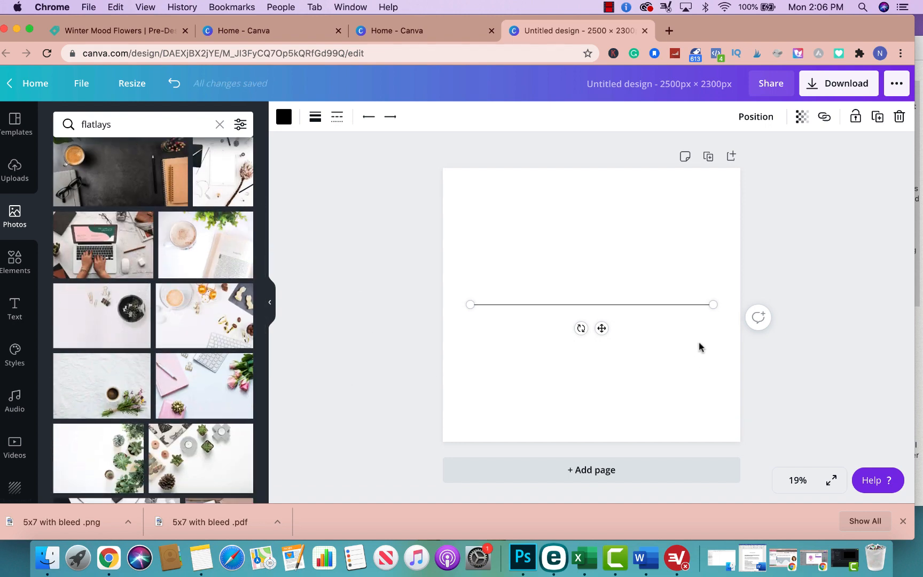
{"action": "key", "text": "Delete"}
{"action": "scroll", "coordinate": [212, 226], "scroll_direction": "up", "scroll_amount": 4}
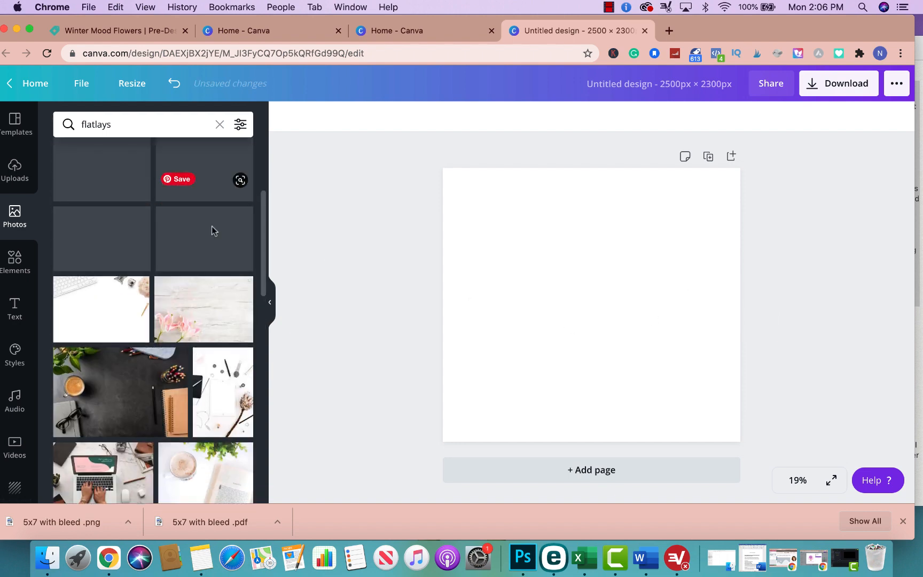
- Add the pale wood photo with pink lilies and enlarge it to cover the whole page, keeping the lilies in the lower corner
{"action": "left_click", "coordinate": [206, 348]}
{"action": "left_click_drag", "start_coordinate": [620, 298], "coordinate": [579, 241]}
{"action": "left_click_drag", "start_coordinate": [664, 331], "coordinate": [842, 428]}
{"action": "left_click_drag", "start_coordinate": [694, 377], "coordinate": [607, 370]}
{"action": "left_click", "coordinate": [831, 316]}
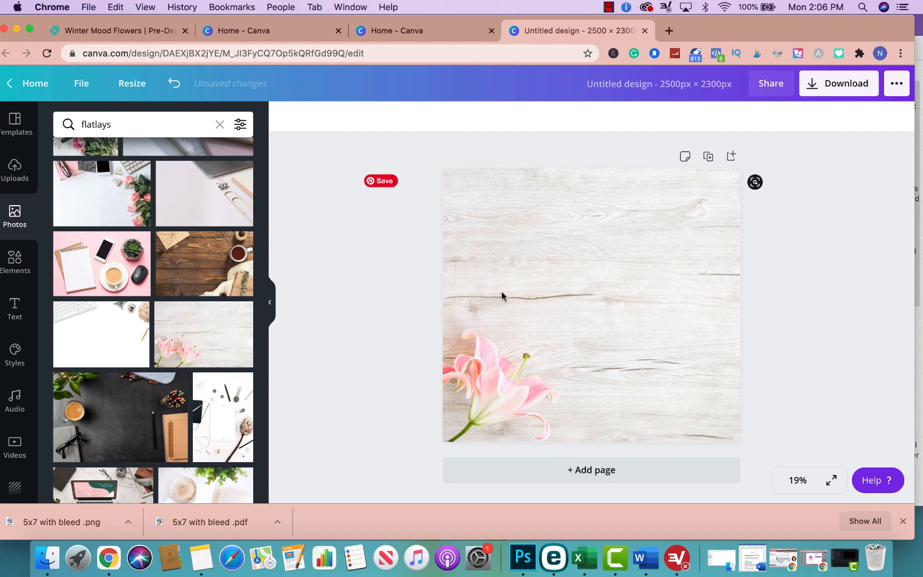
- Place the uploaded invitation image on the wood background, enlarge it slightly and position it beside the lilies
{"action": "left_click", "coordinate": [15, 168]}
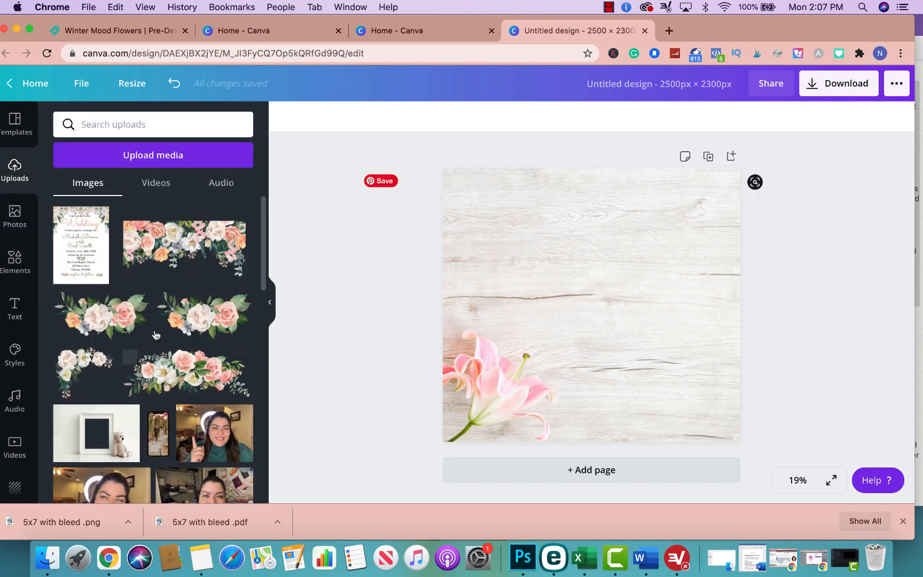
{"action": "left_click", "coordinate": [105, 249]}
{"action": "left_click_drag", "start_coordinate": [554, 274], "coordinate": [591, 273]}
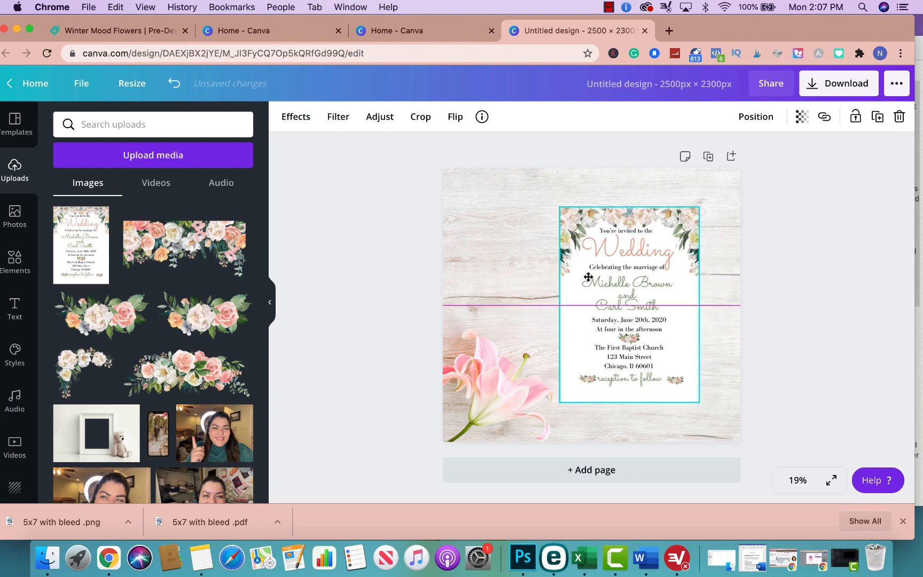
{"action": "left_click_drag", "start_coordinate": [701, 408], "coordinate": [722, 430]}
{"action": "left_click_drag", "start_coordinate": [673, 361], "coordinate": [667, 348]}
{"action": "left_click", "coordinate": [820, 351]}
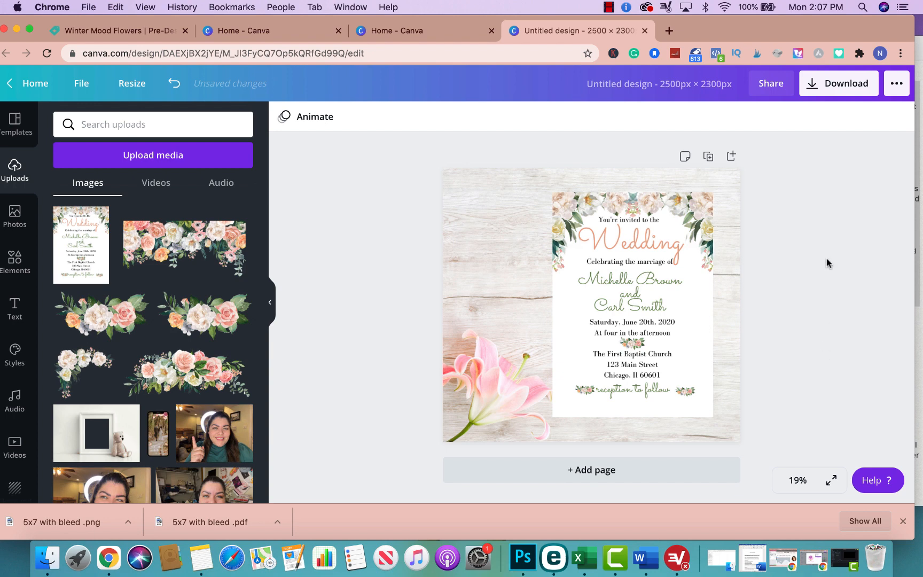
- Add a second blank page and search the photo library for "wedding mockups"
{"action": "left_click", "coordinate": [681, 474]}
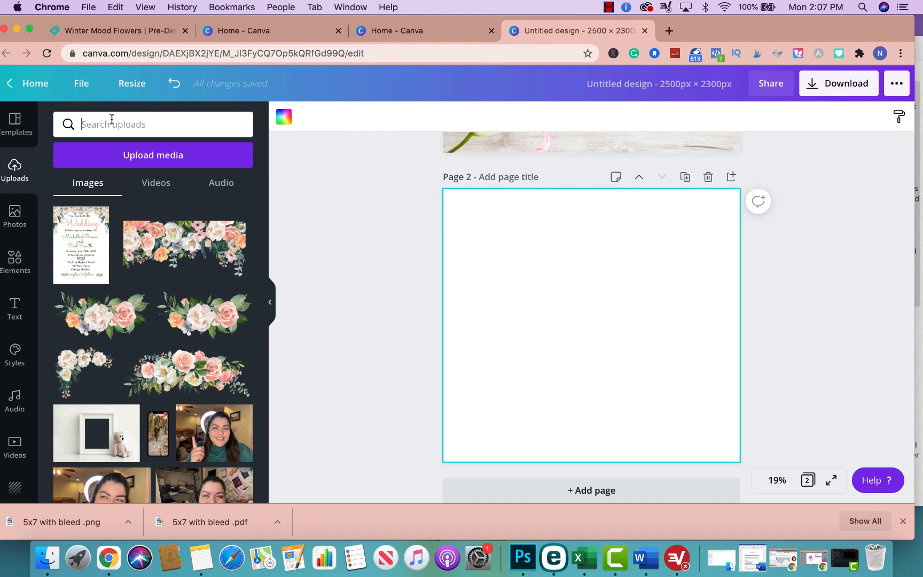
{"action": "type", "text": "weddi"}
{"action": "left_click", "coordinate": [30, 211]}
{"action": "double_click", "coordinate": [115, 124]}
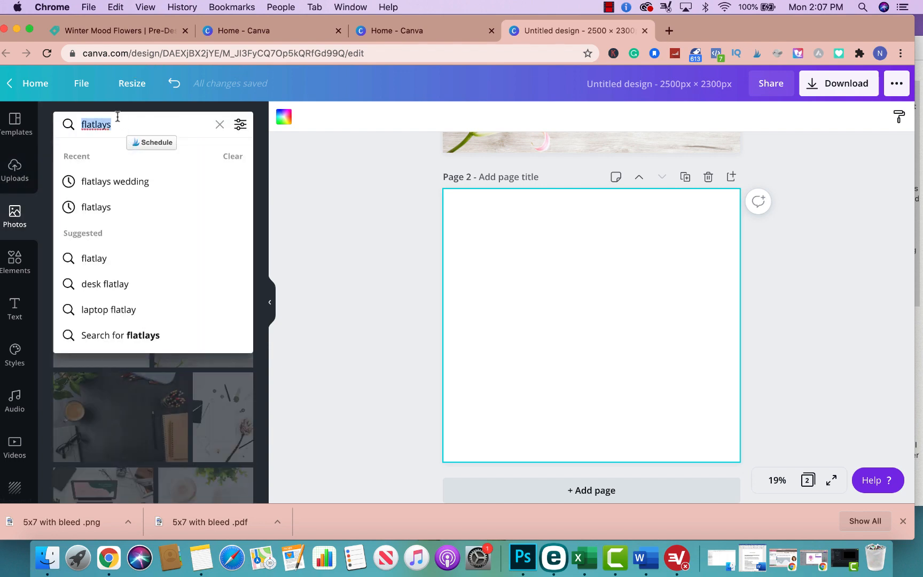
{"action": "type", "text": "wedding m"}
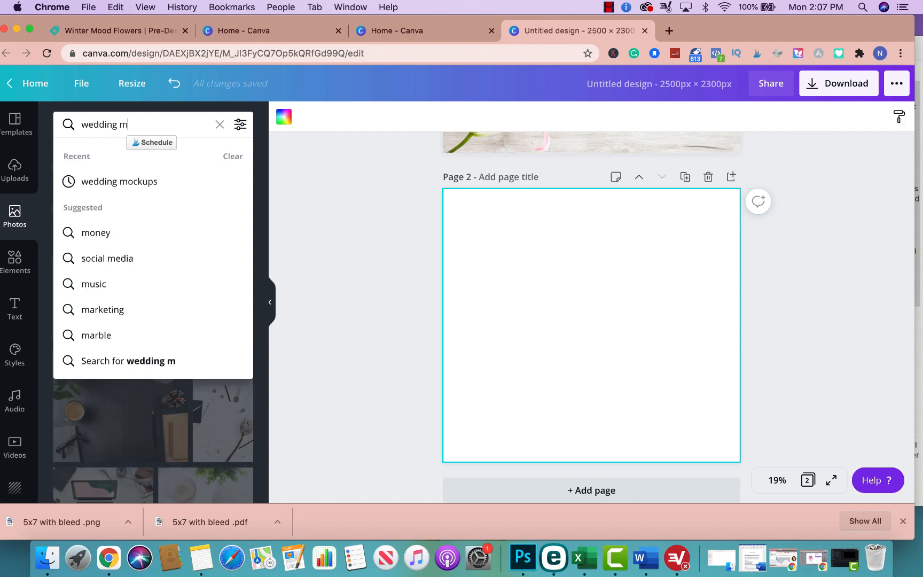
{"action": "type", "text": "ockups"}
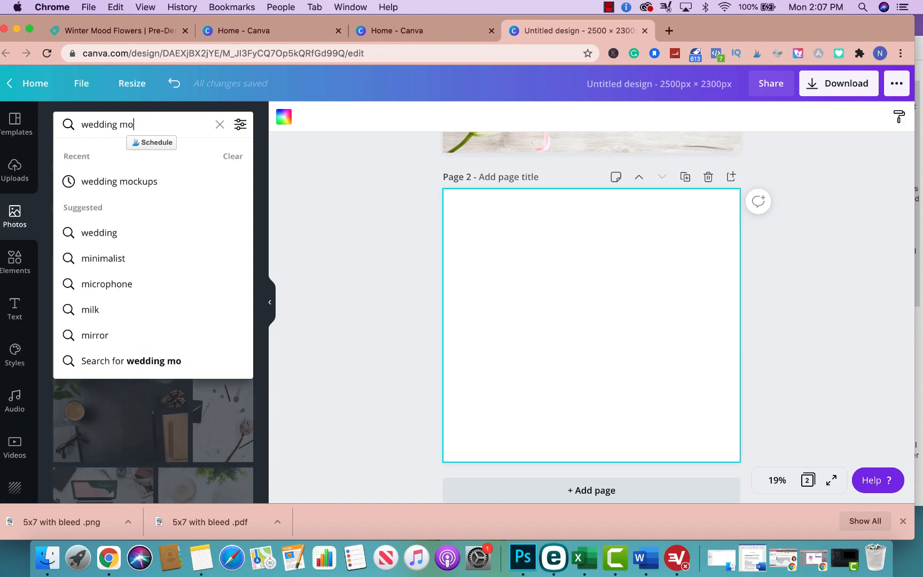
{"action": "key", "text": "Return"}
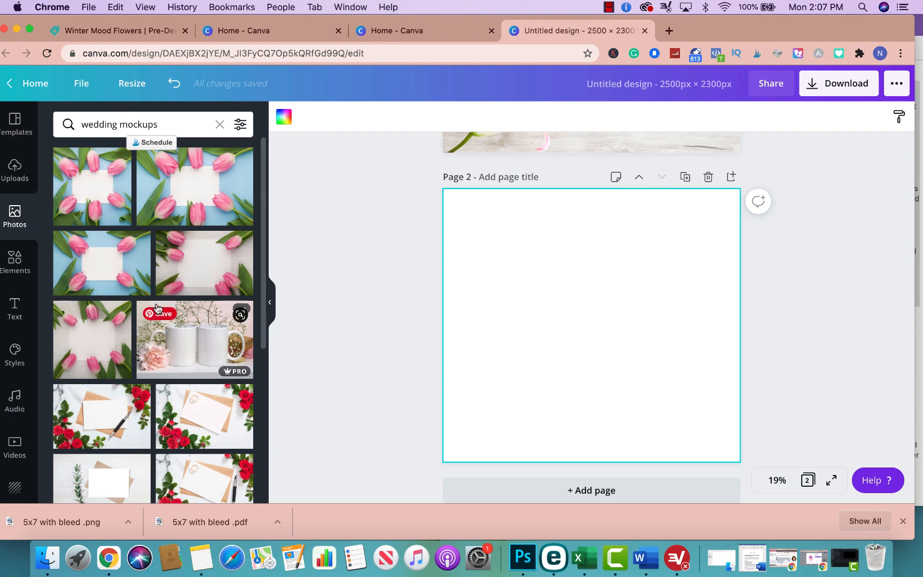
- Find the mockup photo of a blank white card beside a eucalyptus sprig and add it to page 2
{"action": "scroll", "coordinate": [160, 320], "scroll_direction": "down", "scroll_amount": 3}
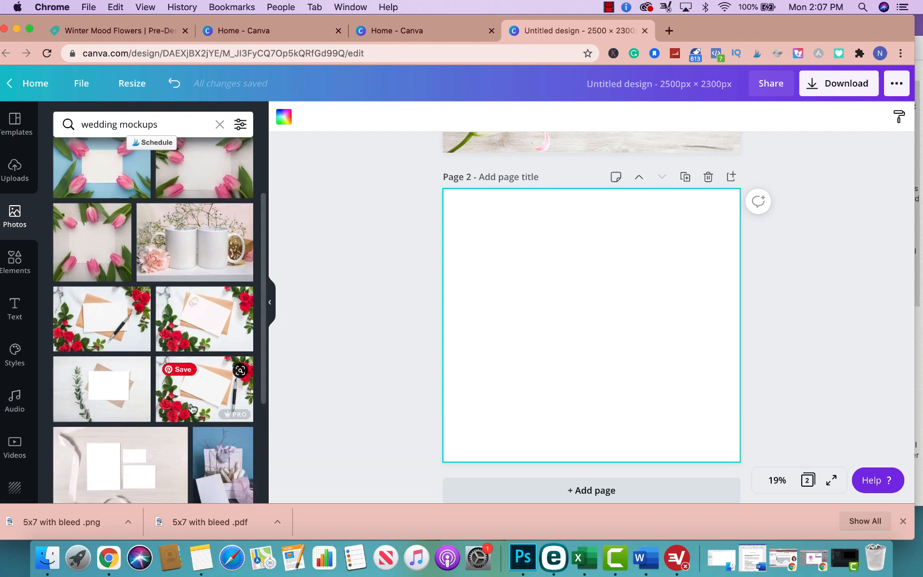
{"action": "scroll", "coordinate": [185, 389], "scroll_direction": "down", "scroll_amount": 6}
{"action": "scroll", "coordinate": [165, 432], "scroll_direction": "down", "scroll_amount": 2}
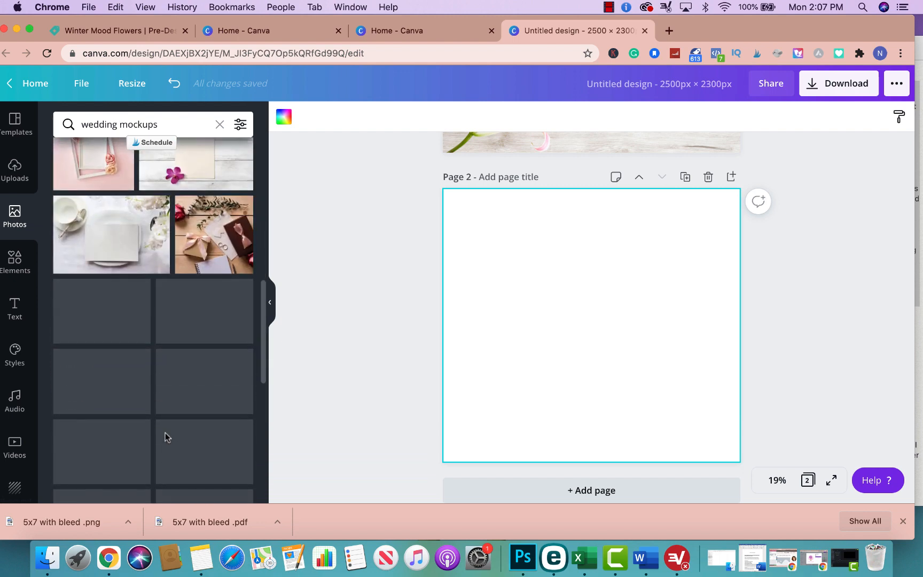
{"action": "scroll", "coordinate": [167, 436], "scroll_direction": "down", "scroll_amount": 6}
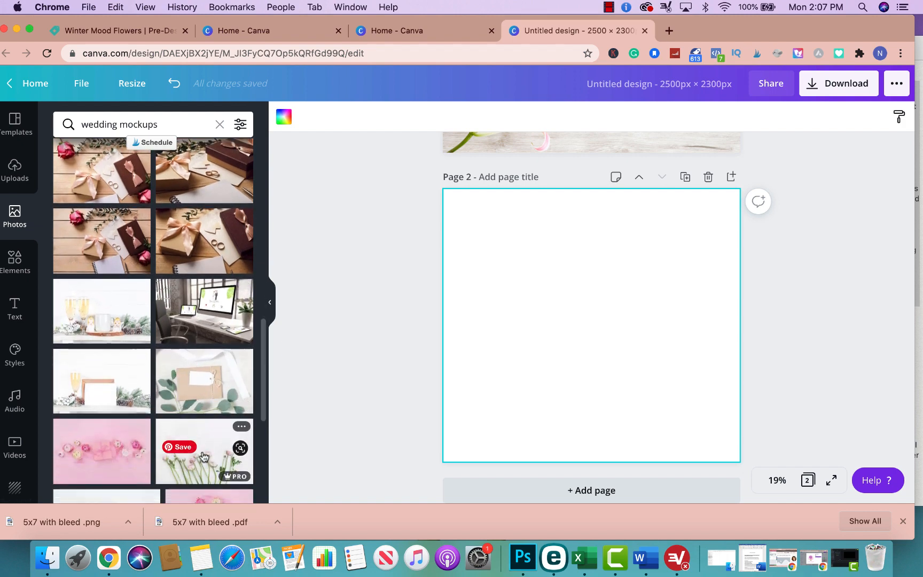
{"action": "scroll", "coordinate": [202, 453], "scroll_direction": "down", "scroll_amount": 6}
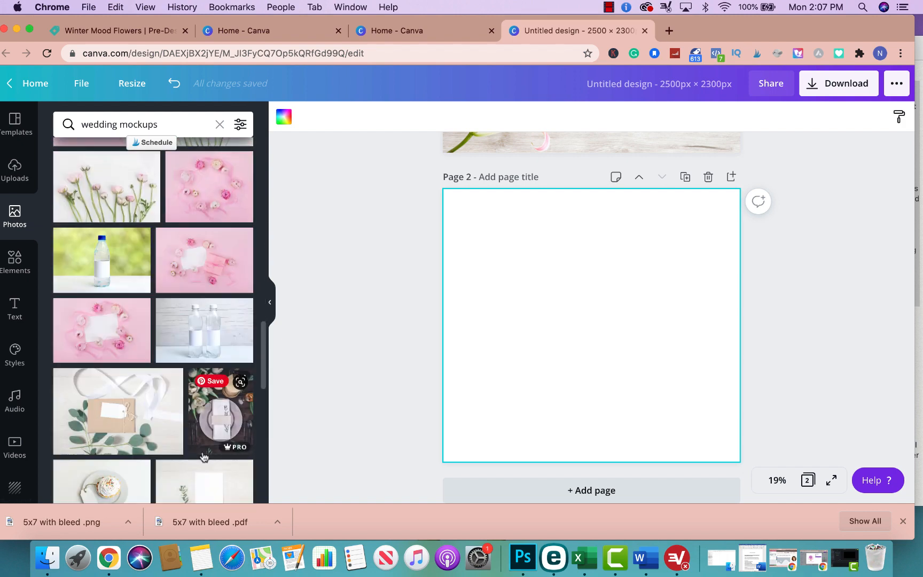
{"action": "scroll", "coordinate": [188, 422], "scroll_direction": "down", "scroll_amount": 1}
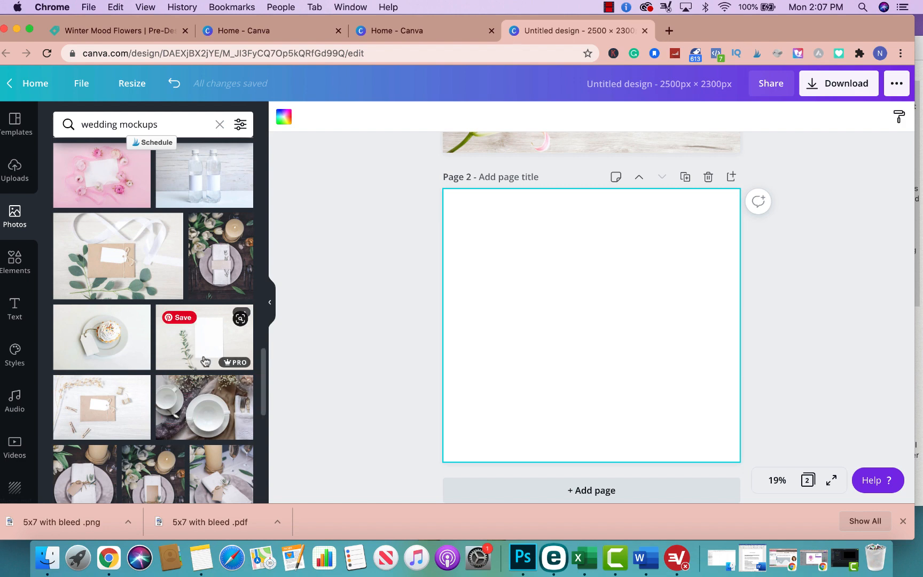
{"action": "scroll", "coordinate": [204, 361], "scroll_direction": "down", "scroll_amount": 2}
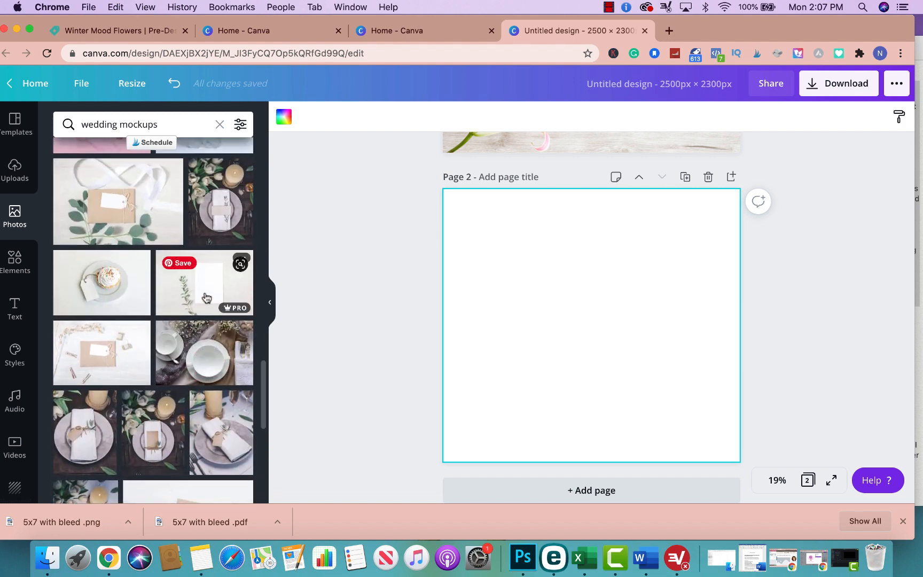
{"action": "left_click", "coordinate": [206, 298]}
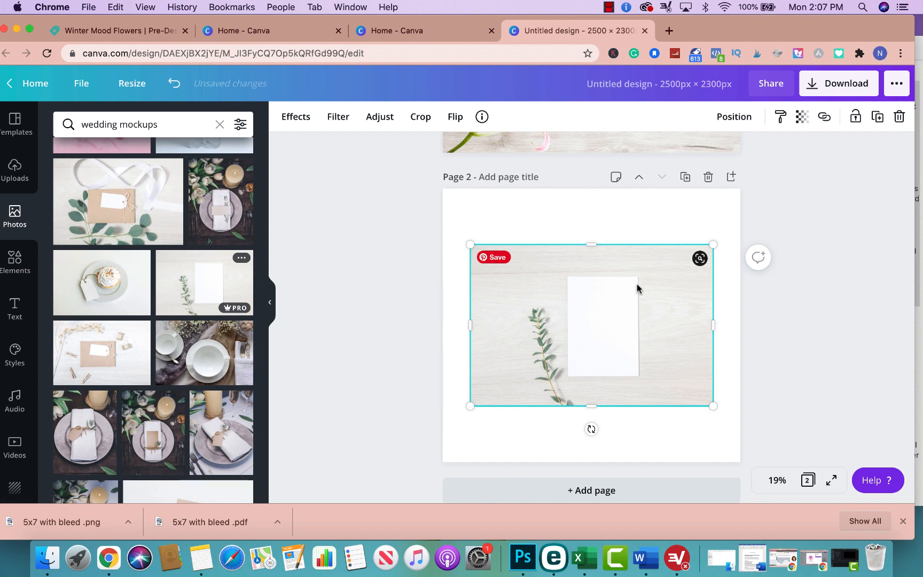
- Enlarge the card mockup photo to cover all of page 2, keeping the blank card and the sprig in view
{"action": "scroll", "coordinate": [640, 340], "scroll_direction": "up", "scroll_amount": 3}
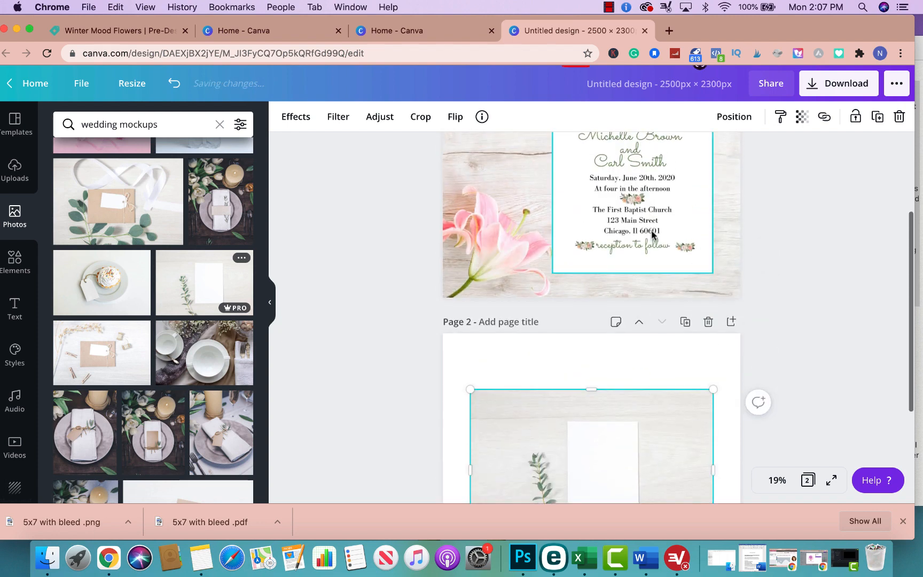
{"action": "scroll", "coordinate": [652, 468], "scroll_direction": "down", "scroll_amount": 2}
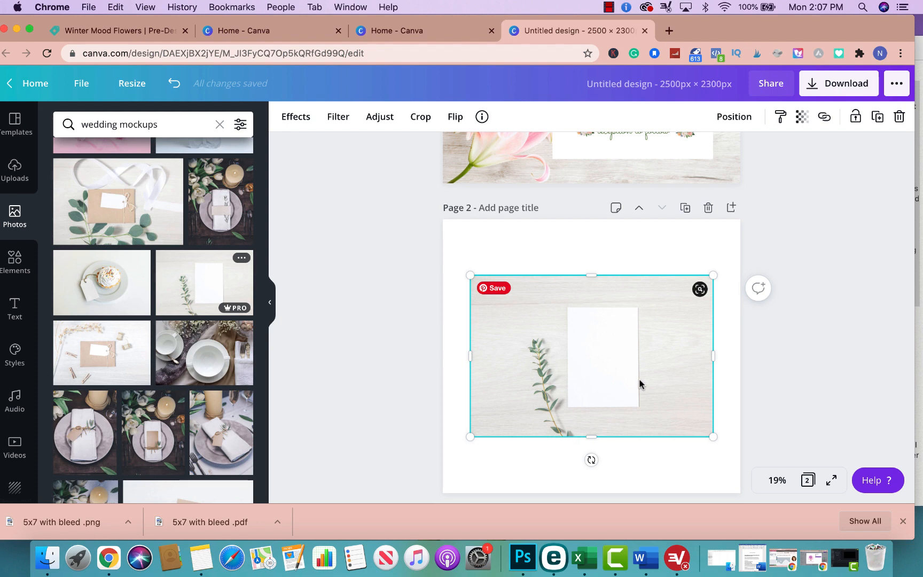
{"action": "left_click_drag", "start_coordinate": [644, 368], "coordinate": [603, 315]}
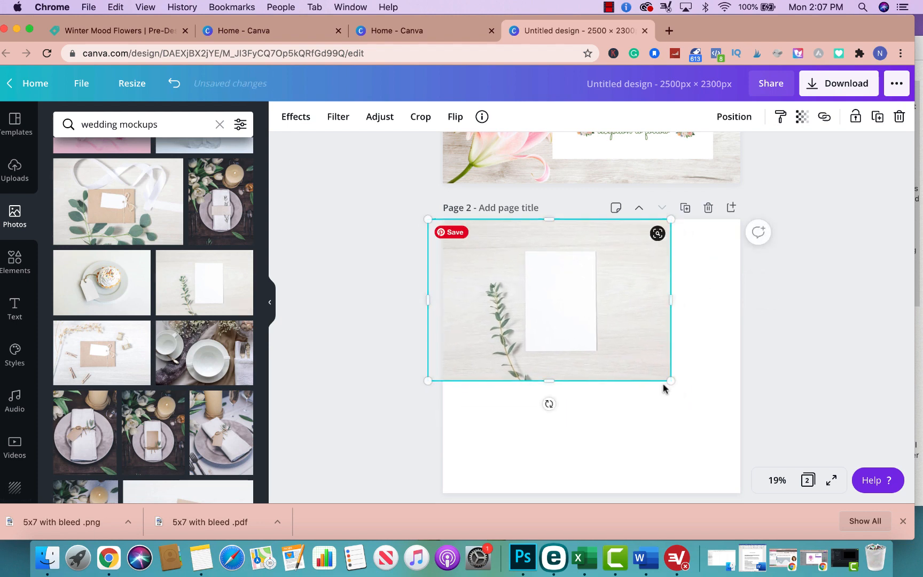
{"action": "left_click_drag", "start_coordinate": [668, 382], "coordinate": [837, 534]}
{"action": "left_click_drag", "start_coordinate": [427, 218], "coordinate": [352, 169]}
{"action": "left_click_drag", "start_coordinate": [648, 398], "coordinate": [624, 410]}
{"action": "left_click", "coordinate": [865, 278]}
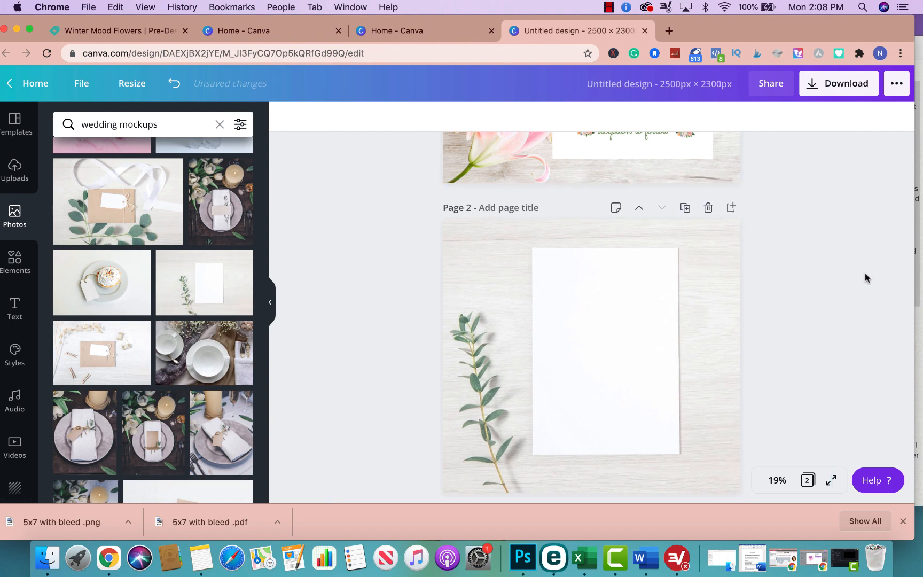
- Add the uploaded invitation image to page 2 and scale it down to fit over the blank white card
{"action": "left_click", "coordinate": [14, 165]}
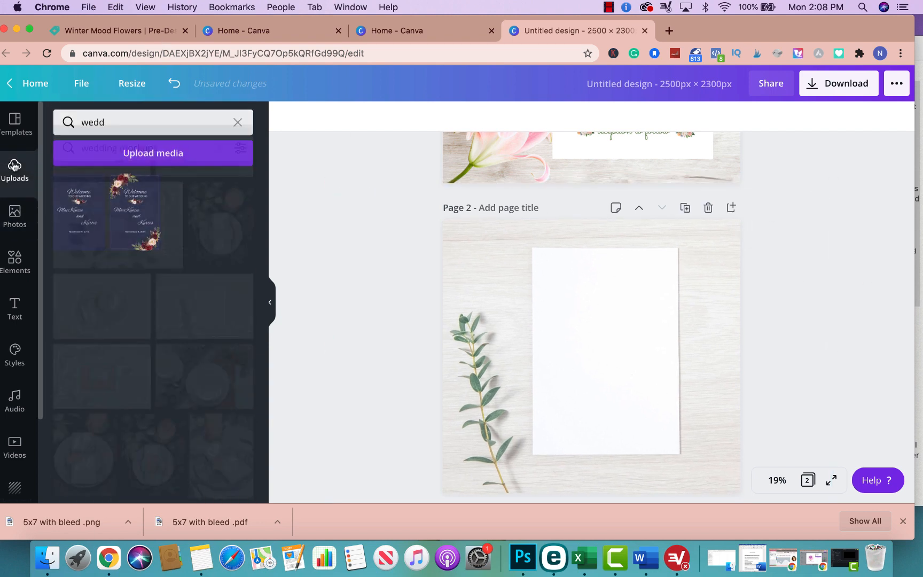
{"action": "left_click", "coordinate": [237, 124]}
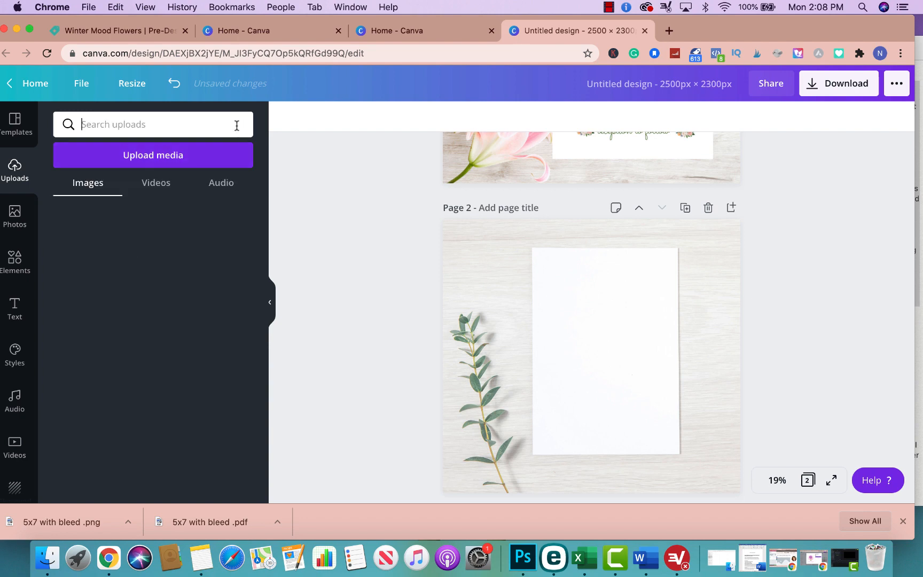
{"action": "left_click", "coordinate": [81, 245]}
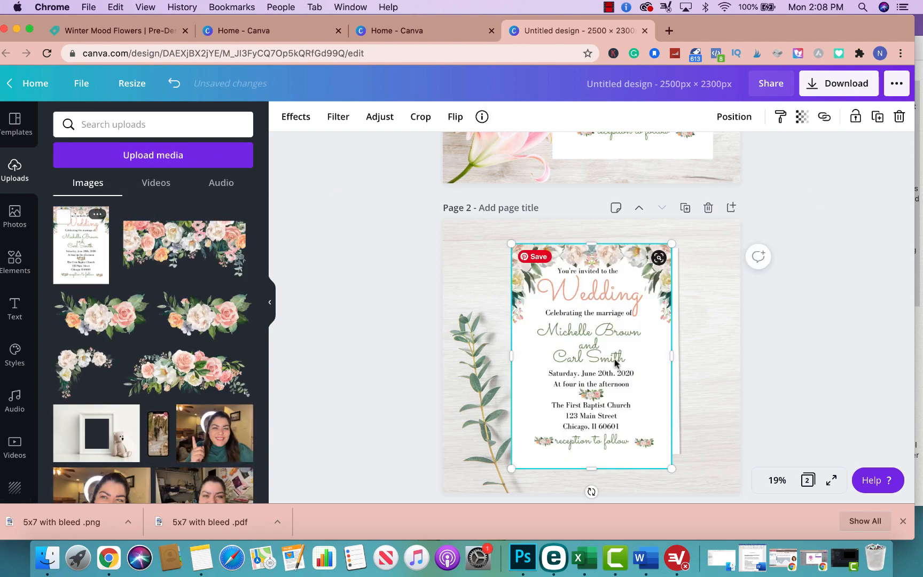
{"action": "left_click_drag", "start_coordinate": [582, 397], "coordinate": [588, 400]}
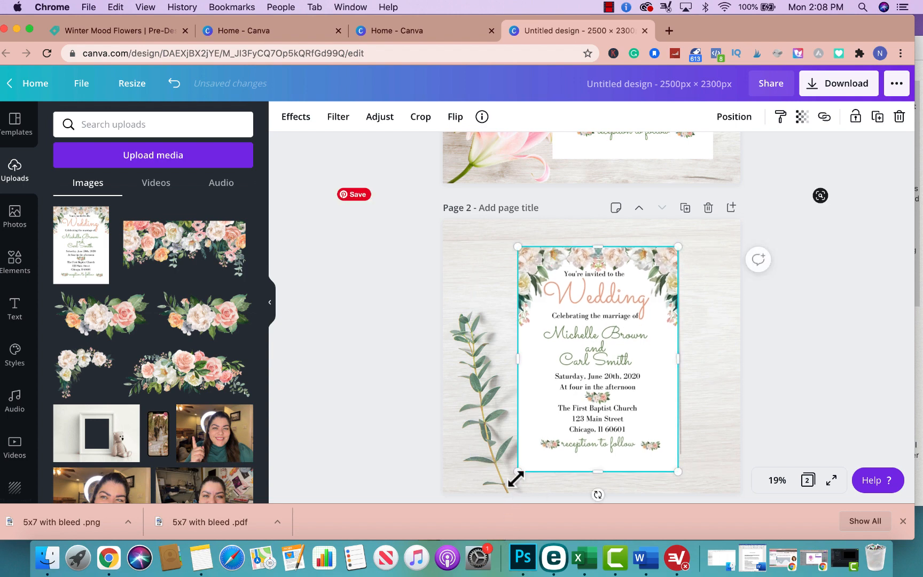
{"action": "left_click_drag", "start_coordinate": [516, 472], "coordinate": [539, 452]}
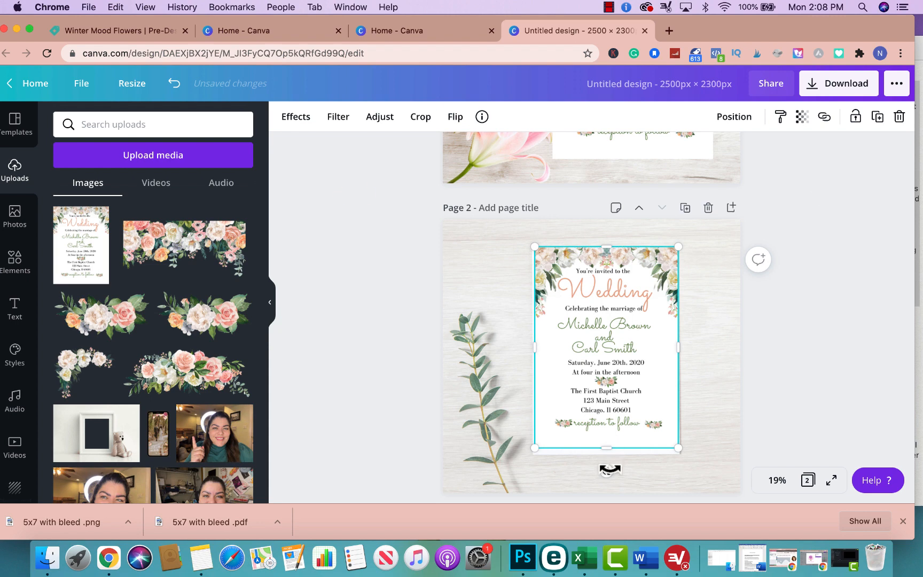
{"action": "left_click_drag", "start_coordinate": [611, 469], "coordinate": [611, 469]}
{"action": "left_click", "coordinate": [769, 378]}
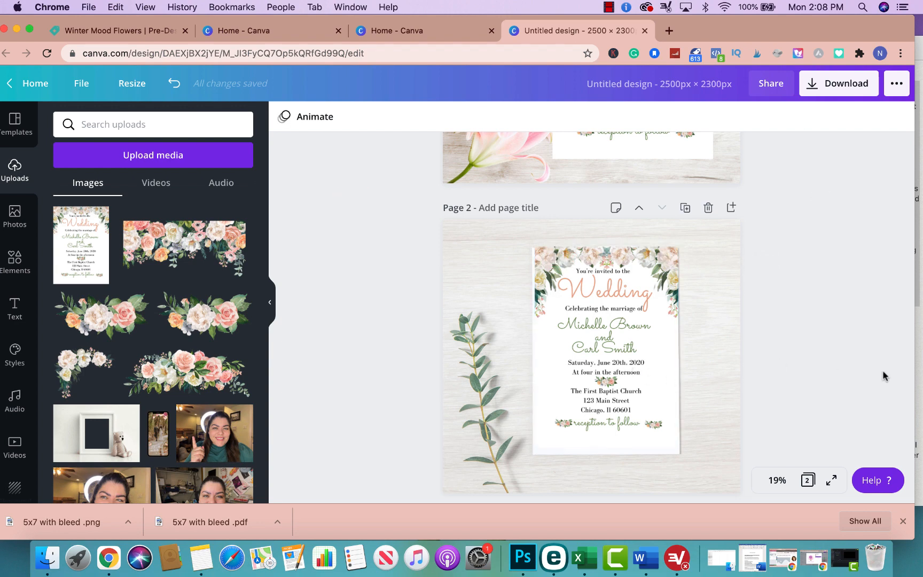
- Align the invitation's side edges with the white card and tilt it slightly counter-clockwise to match the card's angle
{"action": "left_click", "coordinate": [609, 358]}
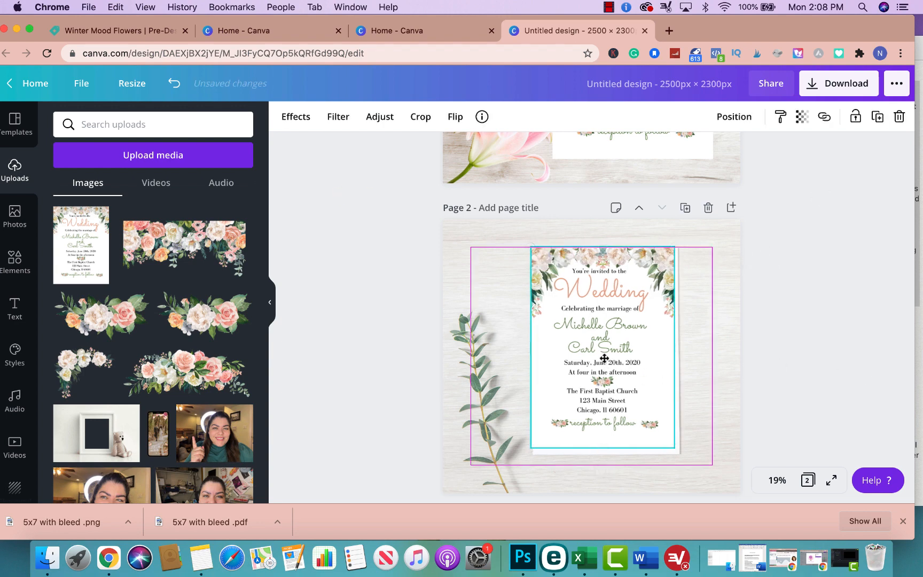
{"action": "left_click", "coordinate": [775, 321]}
{"action": "left_click", "coordinate": [668, 327]}
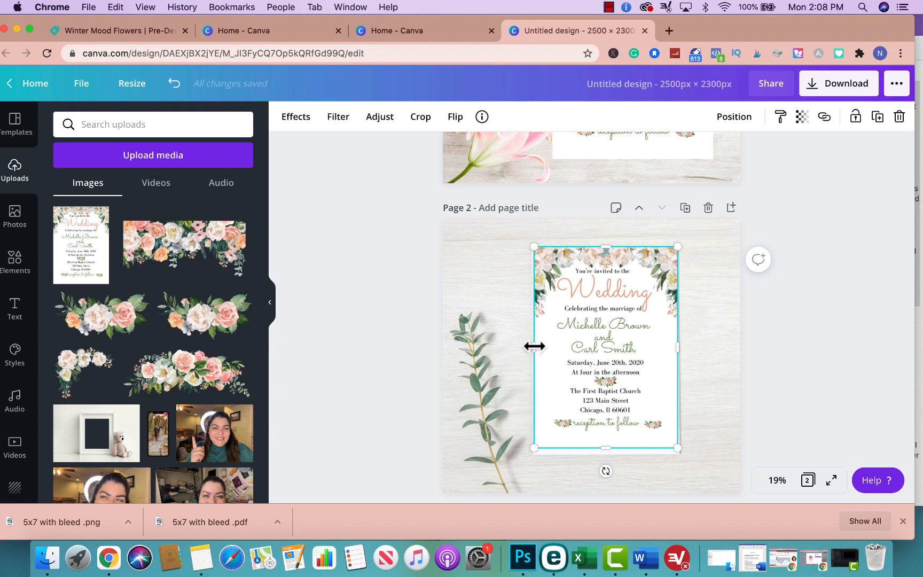
{"action": "left_click_drag", "start_coordinate": [533, 346], "coordinate": [535, 346]}
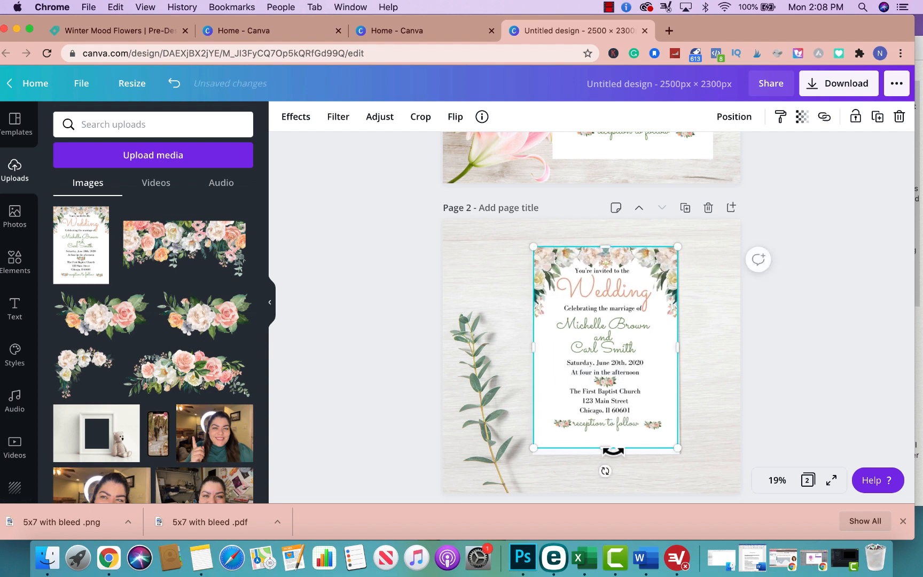
{"action": "left_click_drag", "start_coordinate": [607, 474], "coordinate": [605, 477]}
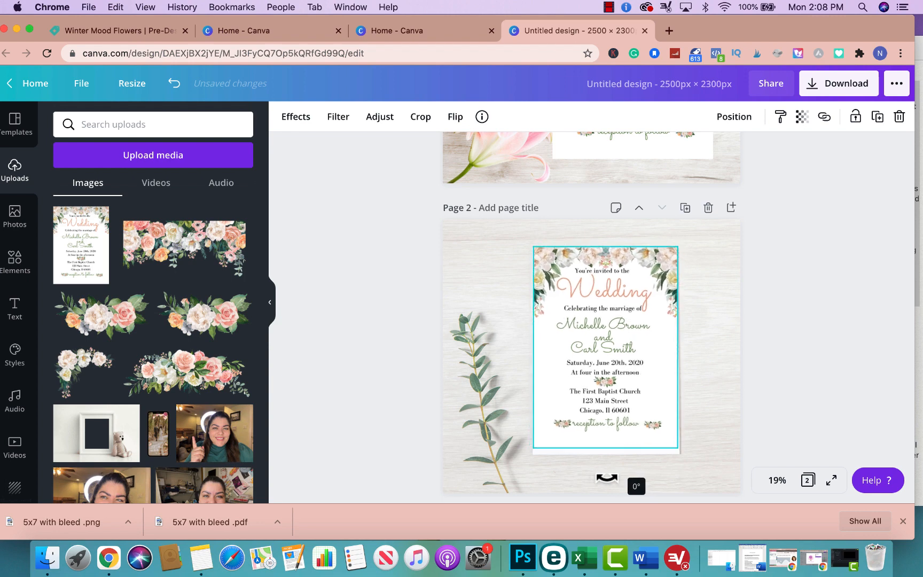
{"action": "left_click_drag", "start_coordinate": [608, 477], "coordinate": [610, 478]}
{"action": "left_click", "coordinate": [846, 347]}
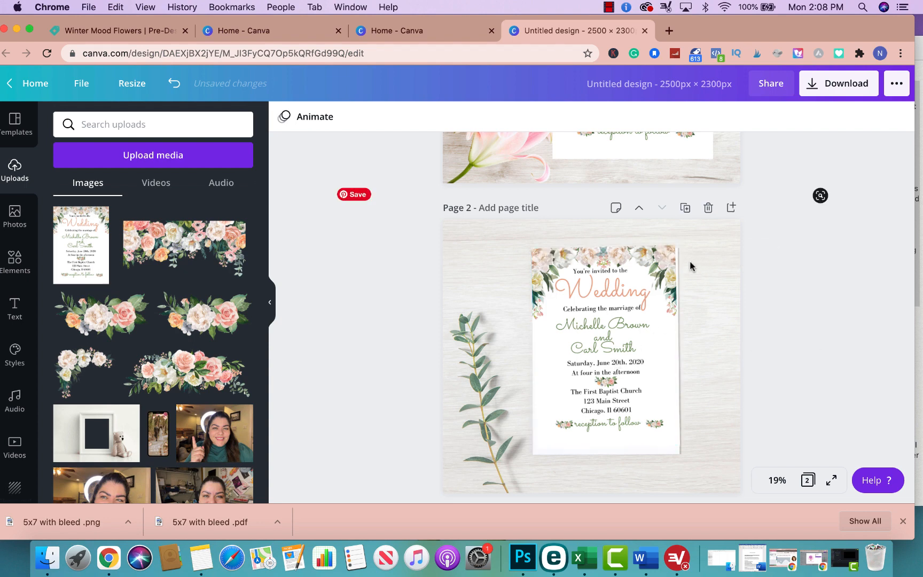
- Refine the invitation's tilt, width, height and position so that it covers the white card down to its lower edge
{"action": "left_click", "coordinate": [657, 405]}
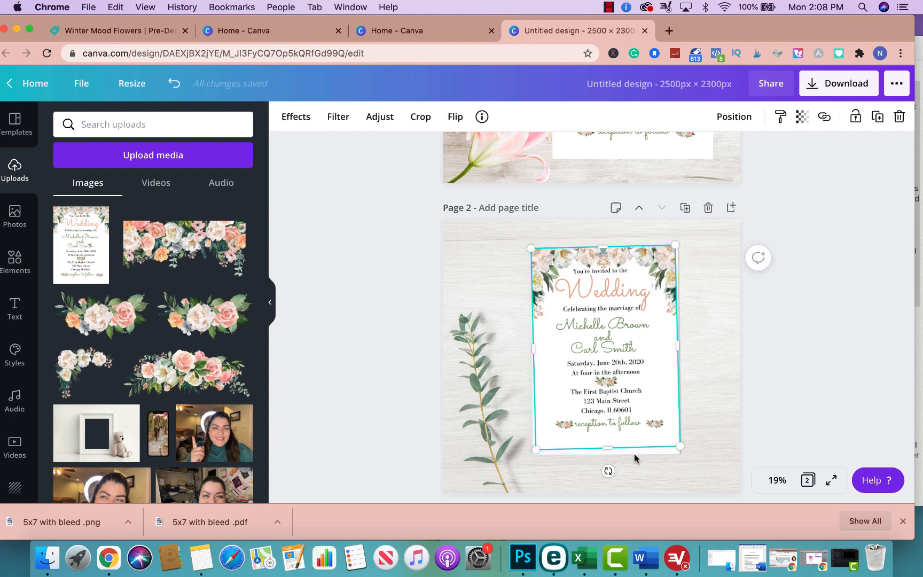
{"action": "left_click_drag", "start_coordinate": [608, 470], "coordinate": [607, 472]}
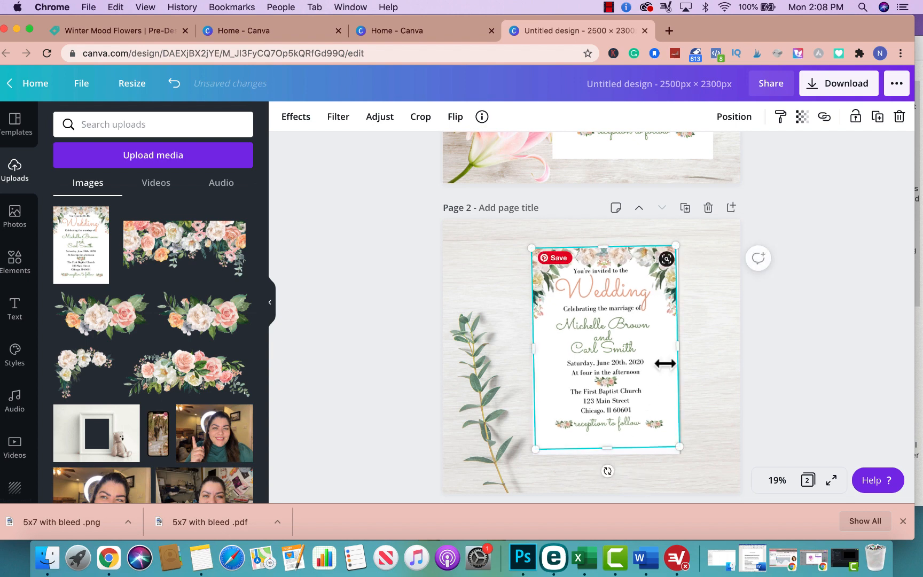
{"action": "left_click_drag", "start_coordinate": [679, 346], "coordinate": [681, 346]}
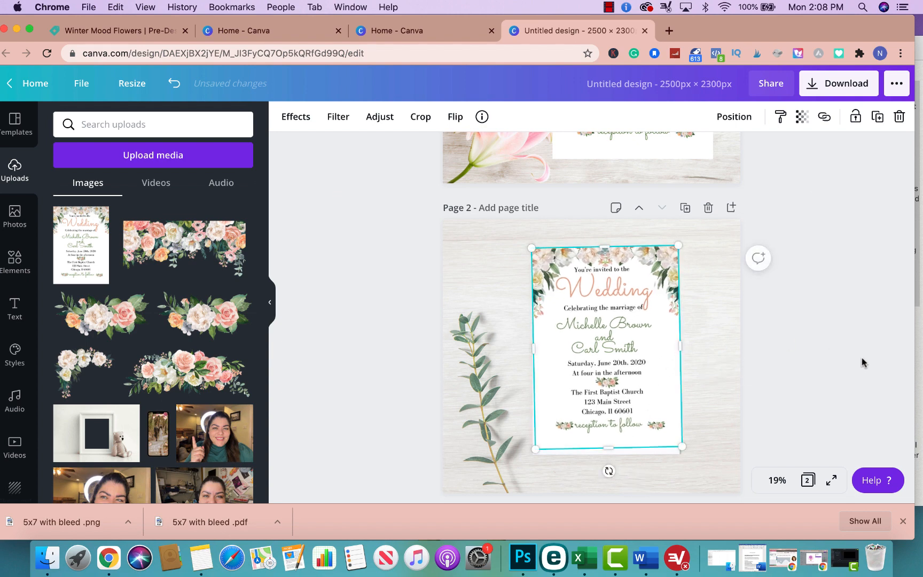
{"action": "left_click", "coordinate": [862, 357]}
{"action": "left_click_drag", "start_coordinate": [670, 428], "coordinate": [670, 433]}
{"action": "left_click_drag", "start_coordinate": [606, 449], "coordinate": [605, 453]}
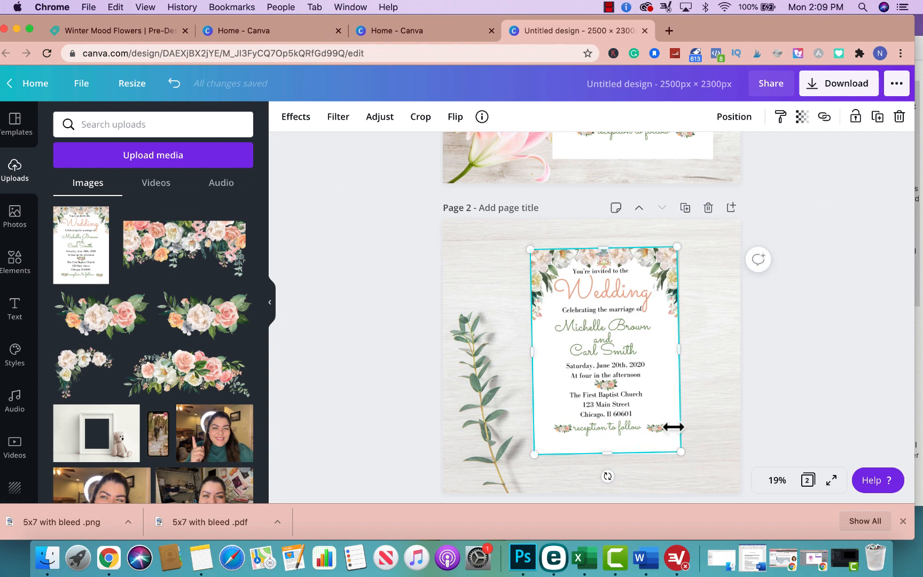
{"action": "left_click_drag", "start_coordinate": [677, 359], "coordinate": [676, 359]}
{"action": "left_click", "coordinate": [869, 297]}
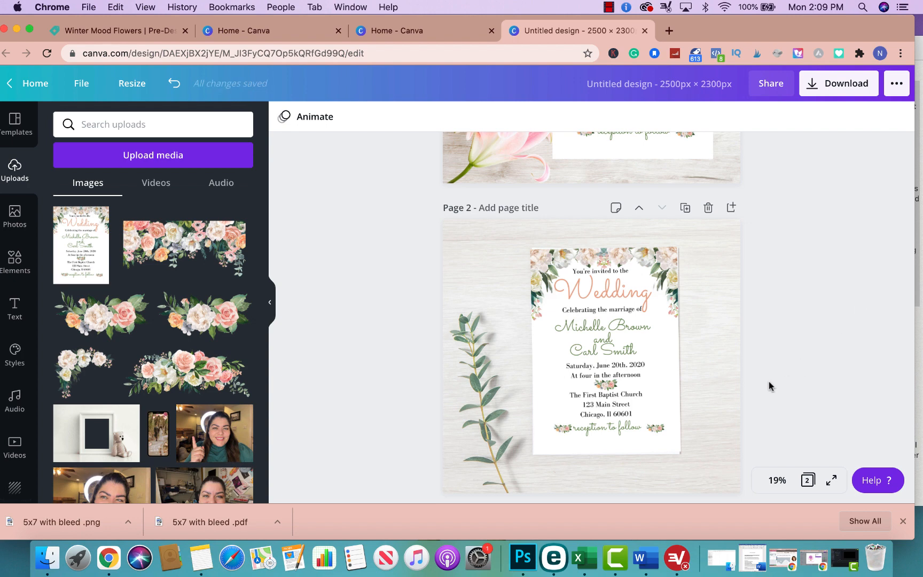
- Review both mockup pages and check which file types the download options offer
{"action": "scroll", "coordinate": [714, 392], "scroll_direction": "up", "scroll_amount": 2}
{"action": "scroll", "coordinate": [713, 392], "scroll_direction": "down", "scroll_amount": 2}
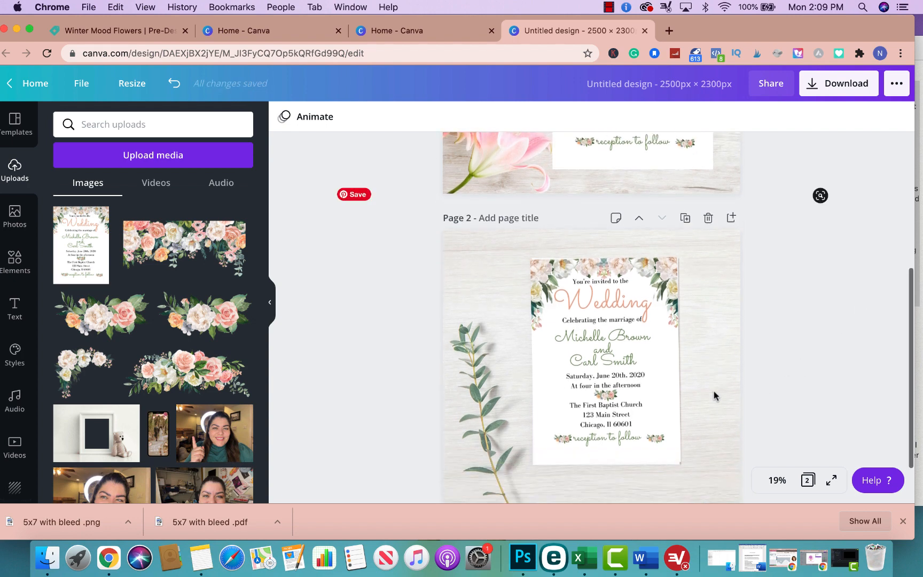
{"action": "scroll", "coordinate": [713, 395], "scroll_direction": "up", "scroll_amount": 5}
{"action": "scroll", "coordinate": [640, 297], "scroll_direction": "down", "scroll_amount": 6}
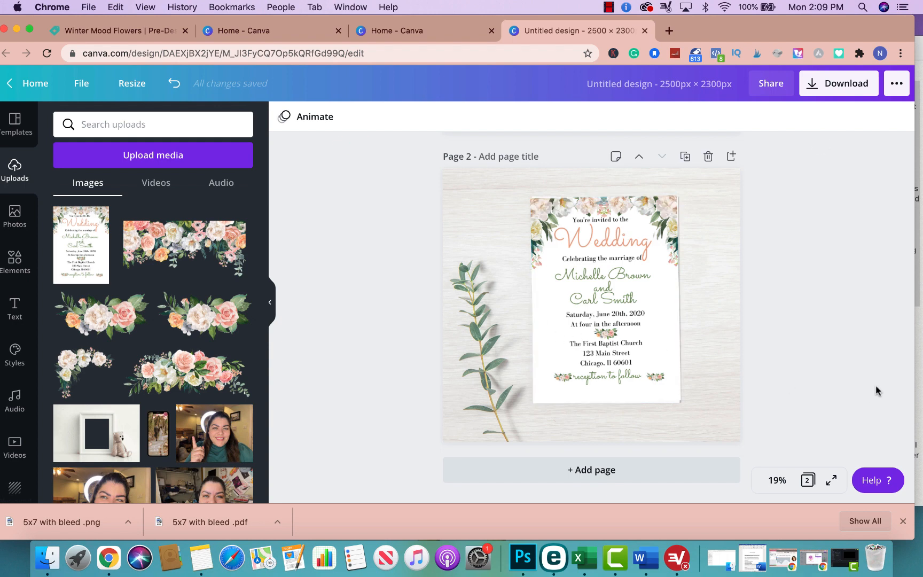
{"action": "left_click", "coordinate": [847, 87]}
{"action": "left_click", "coordinate": [828, 175]}
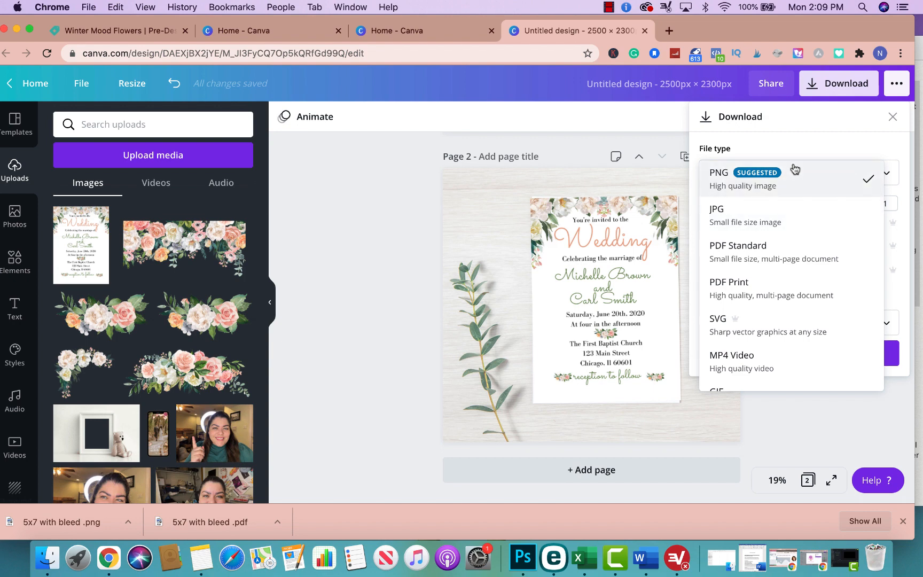
{"action": "scroll", "coordinate": [803, 290], "scroll_direction": "down", "scroll_amount": 1}
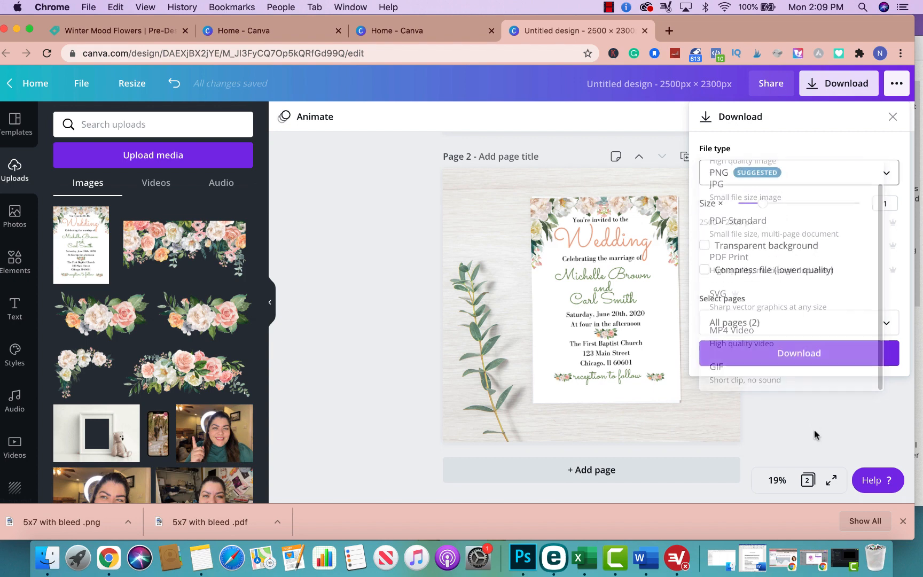
{"action": "left_click", "coordinate": [420, 245]}
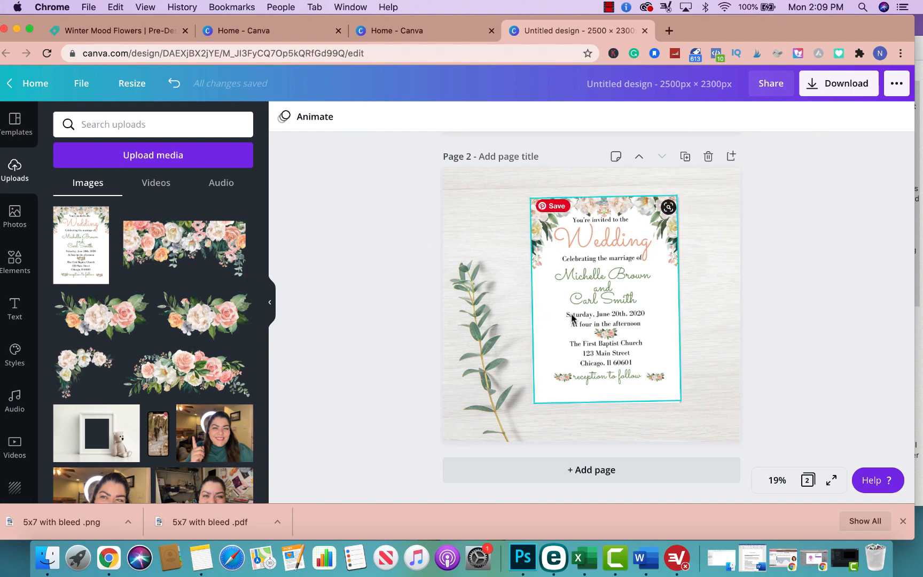
{"action": "scroll", "coordinate": [571, 317], "scroll_direction": "up", "scroll_amount": 5}
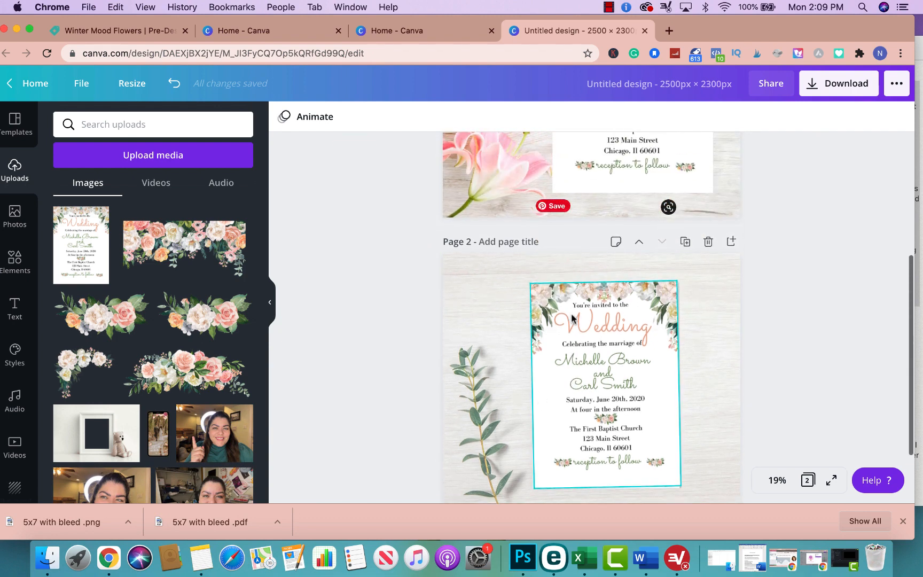